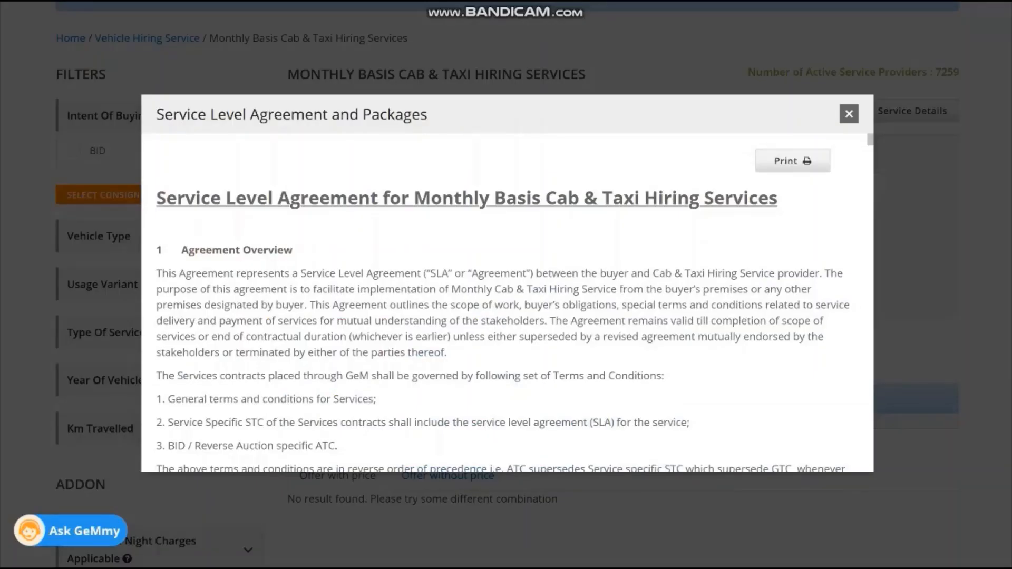
# Step: Scroll through the cab hiring SLA down to the penalties table
pyautogui.scroll(-3, 507, 303)
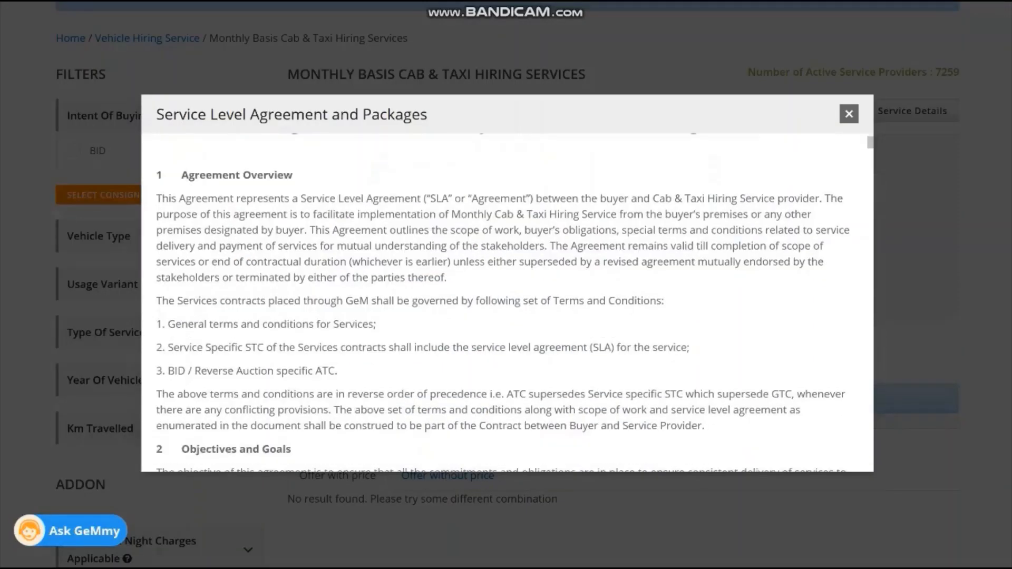
pyautogui.scroll(-6, 506, 303)
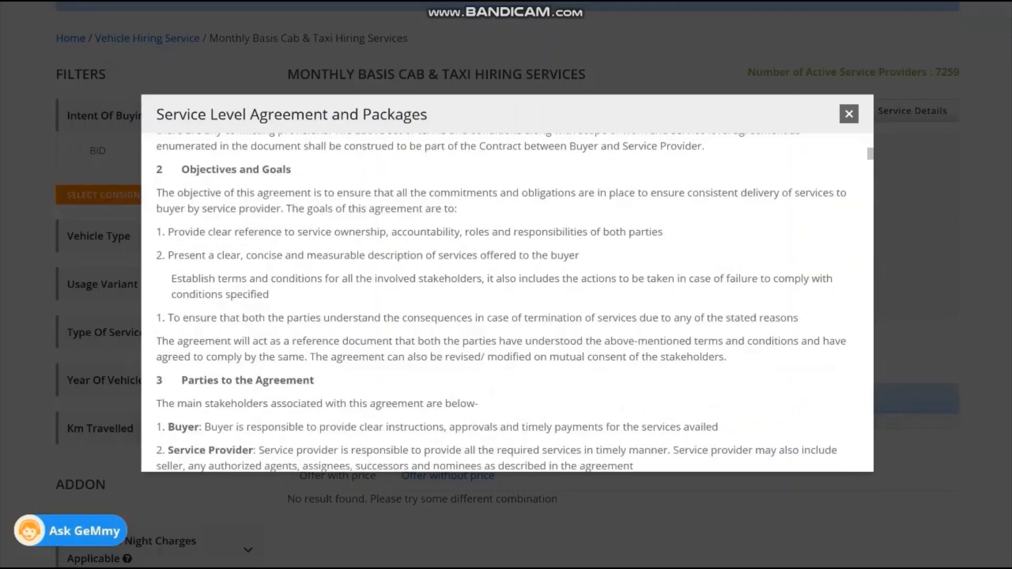
pyautogui.scroll(-5, 506, 302)
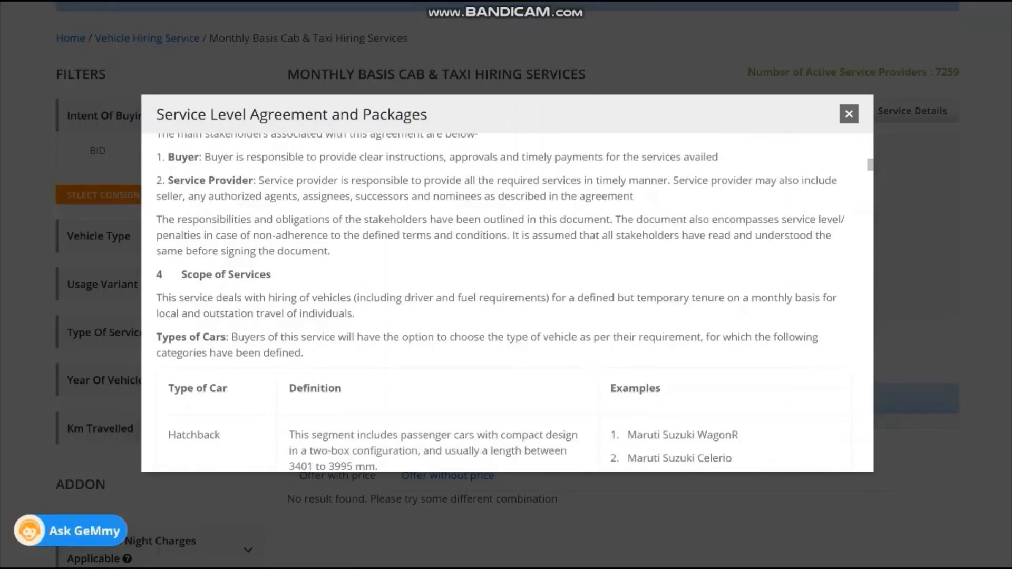
pyautogui.scroll(-7, 507, 303)
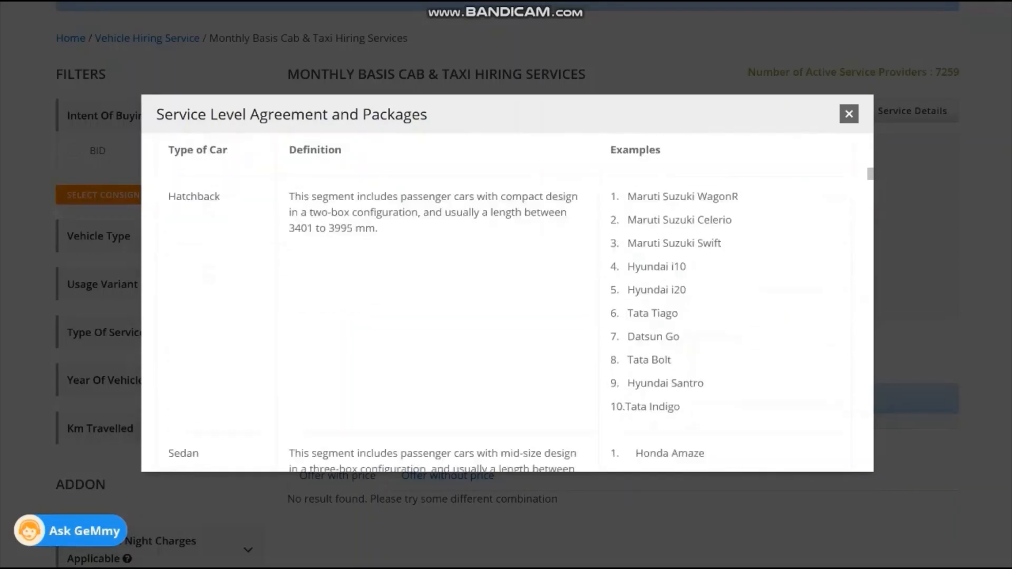
pyautogui.scroll(-7, 506, 302)
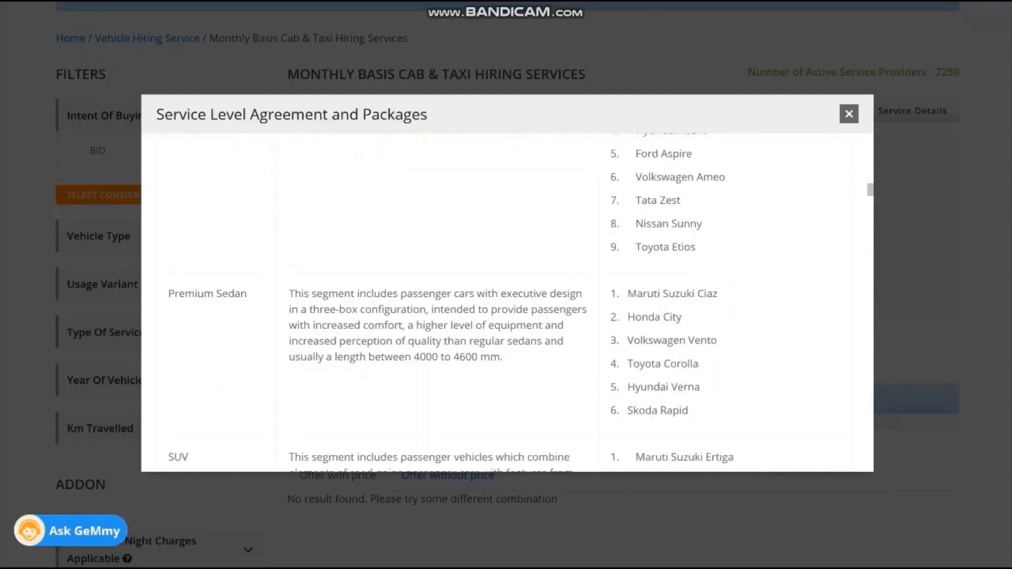
pyautogui.scroll(-13, 506, 303)
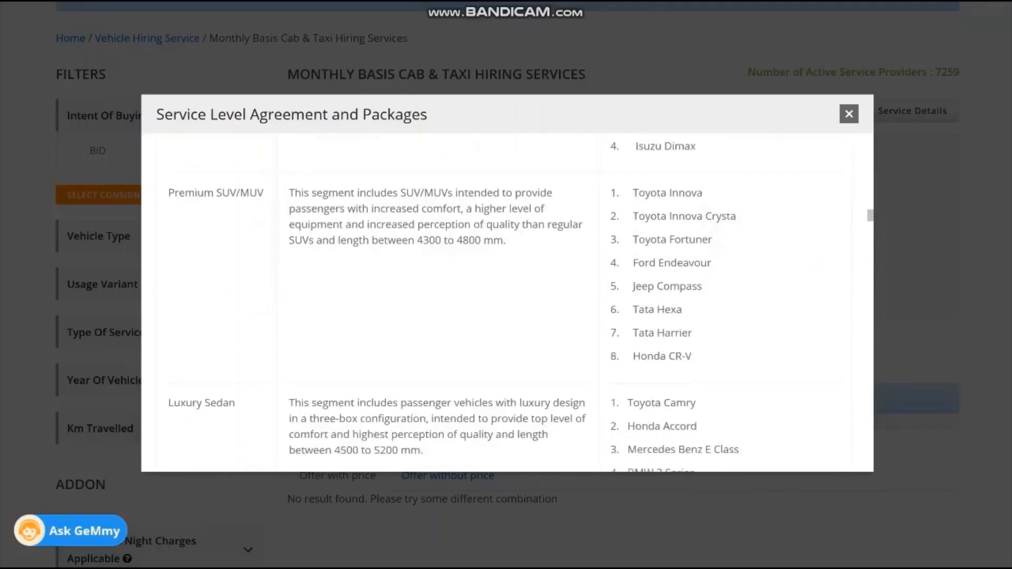
pyautogui.scroll(-8, 506, 302)
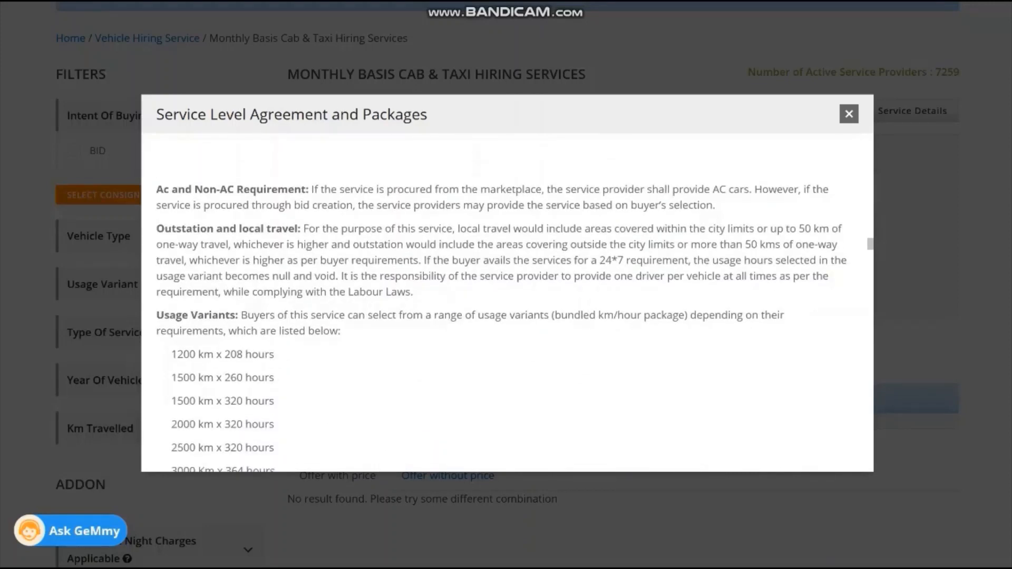
pyautogui.scroll(-8, 506, 303)
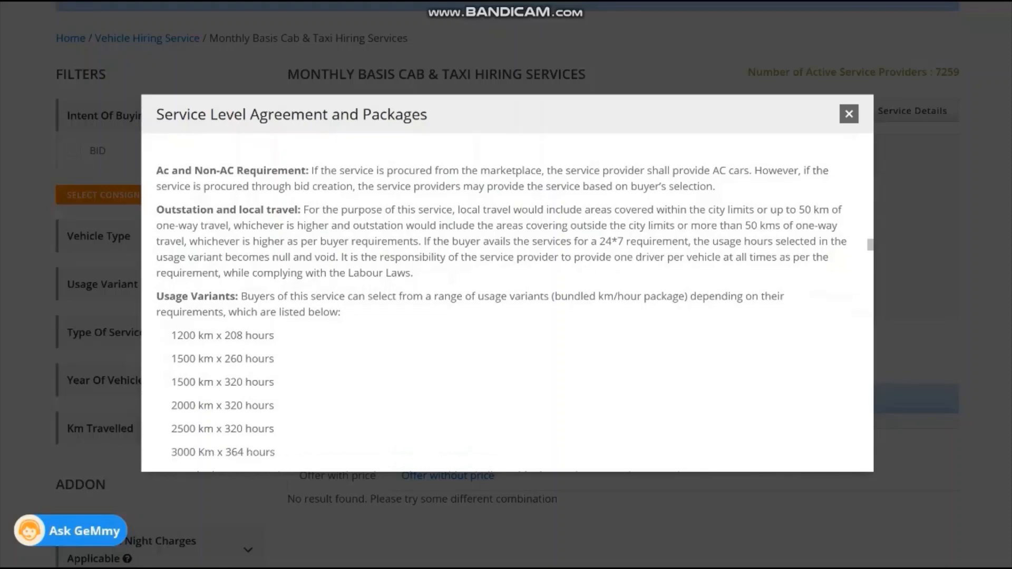
pyautogui.scroll(-2, 506, 302)
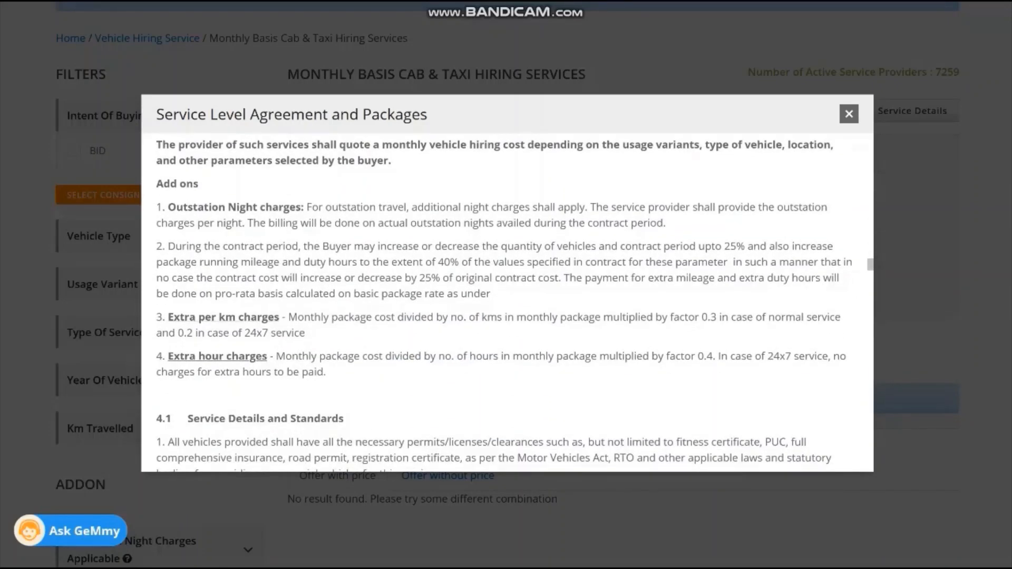
pyautogui.scroll(-5, 507, 302)
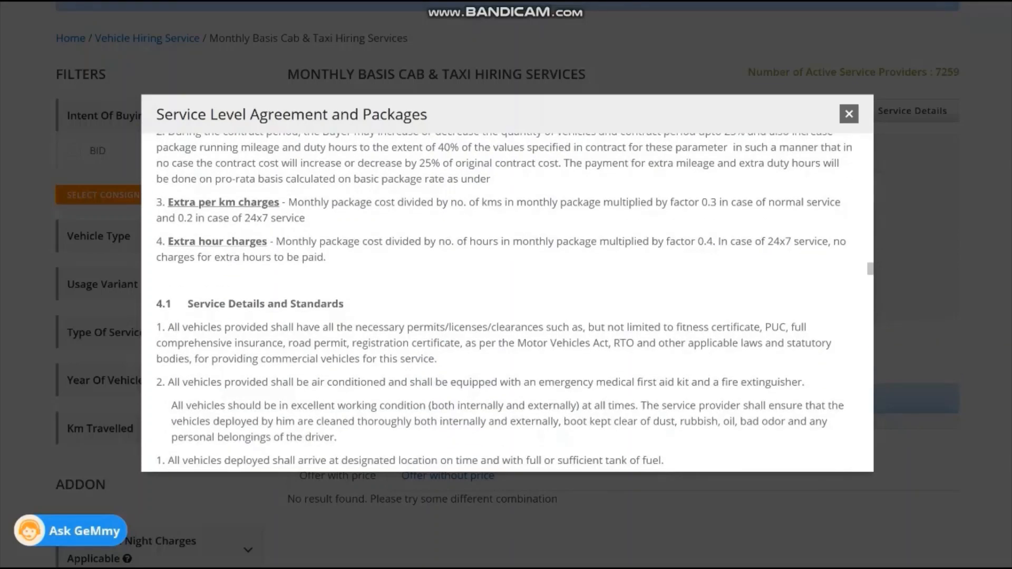
pyautogui.scroll(-9, 507, 303)
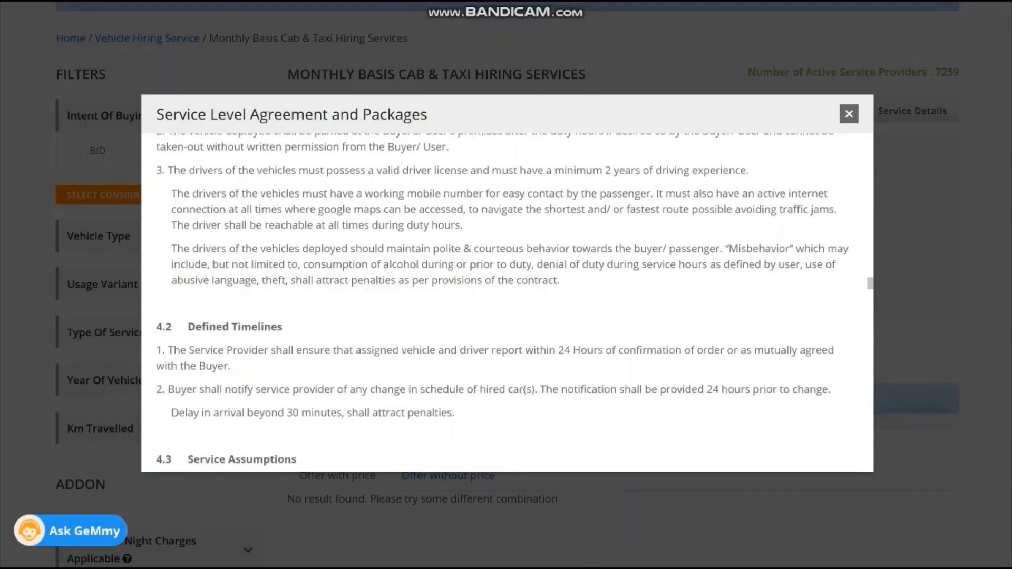
pyautogui.scroll(-9, 507, 302)
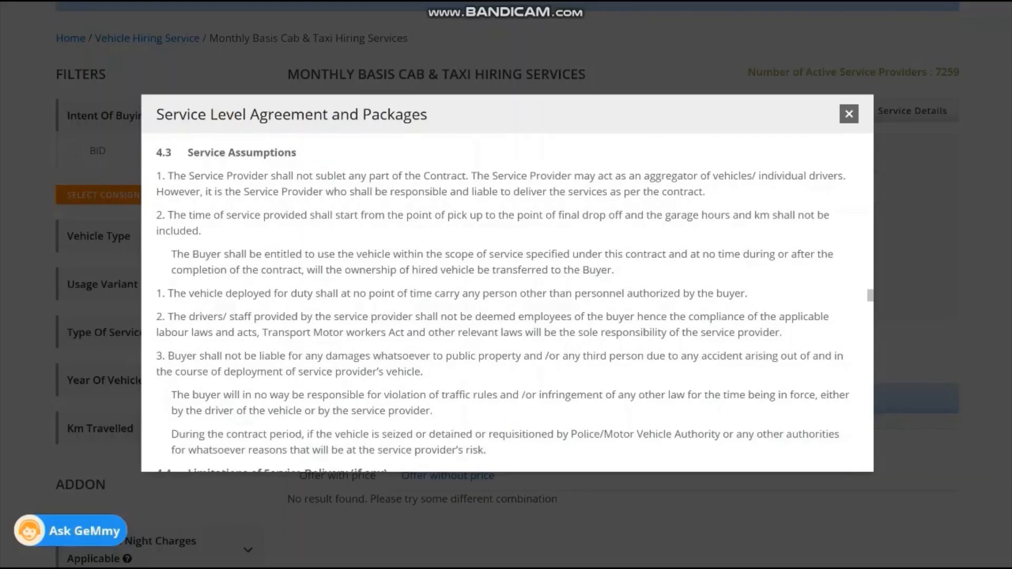
pyautogui.scroll(-9, 506, 302)
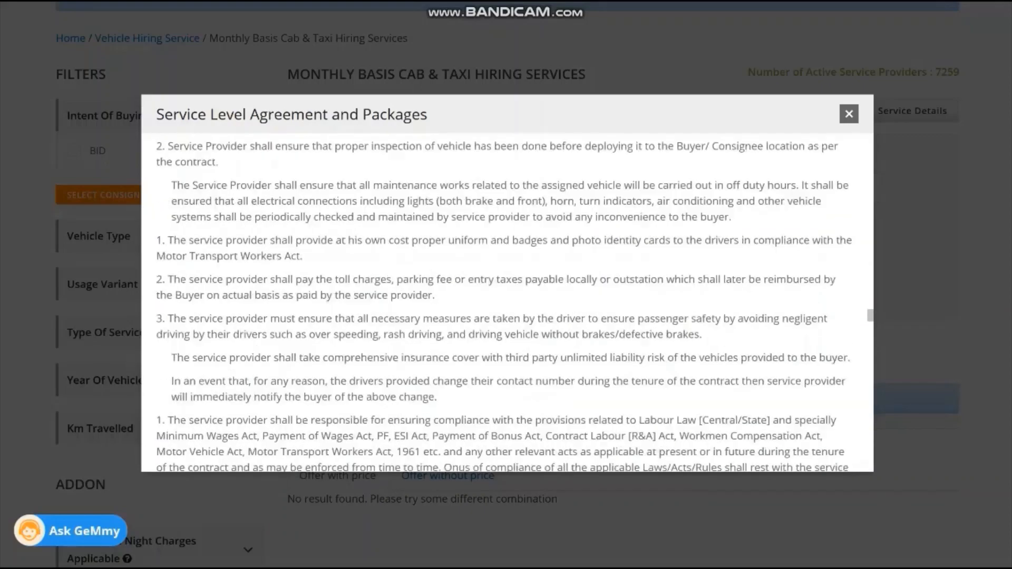
pyautogui.scroll(-10, 506, 303)
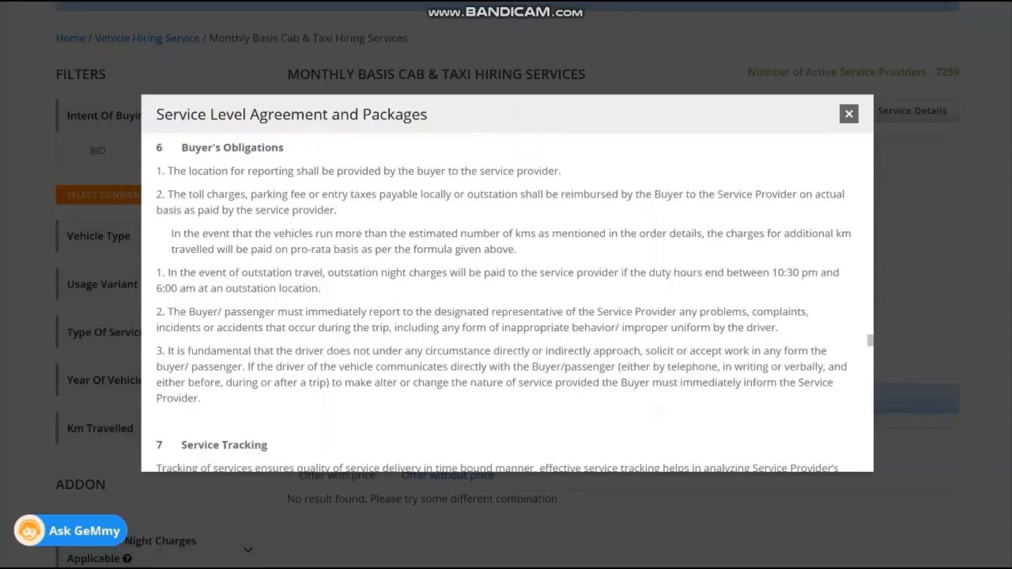
pyautogui.scroll(-5, 506, 302)
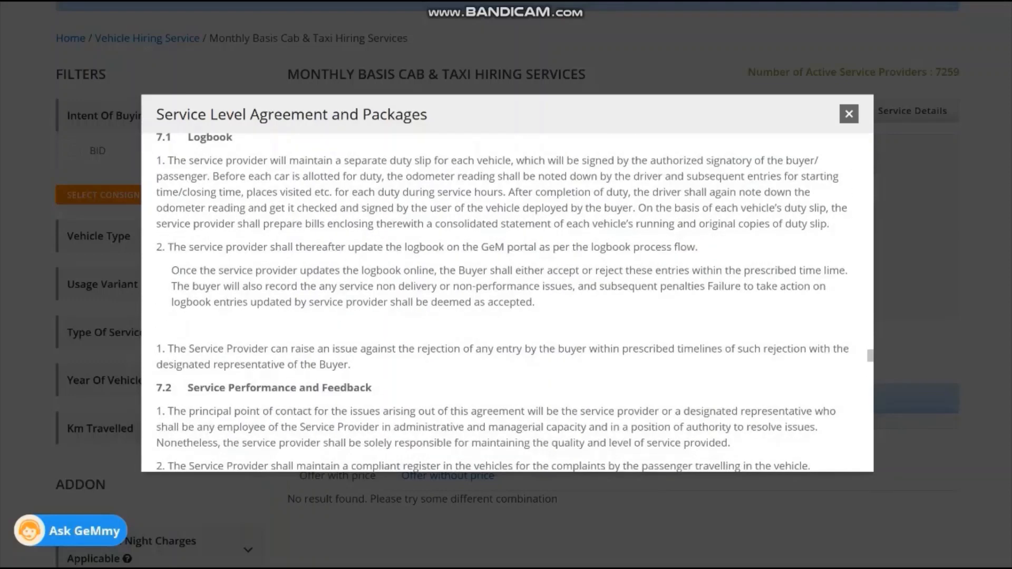
pyautogui.scroll(-5, 506, 302)
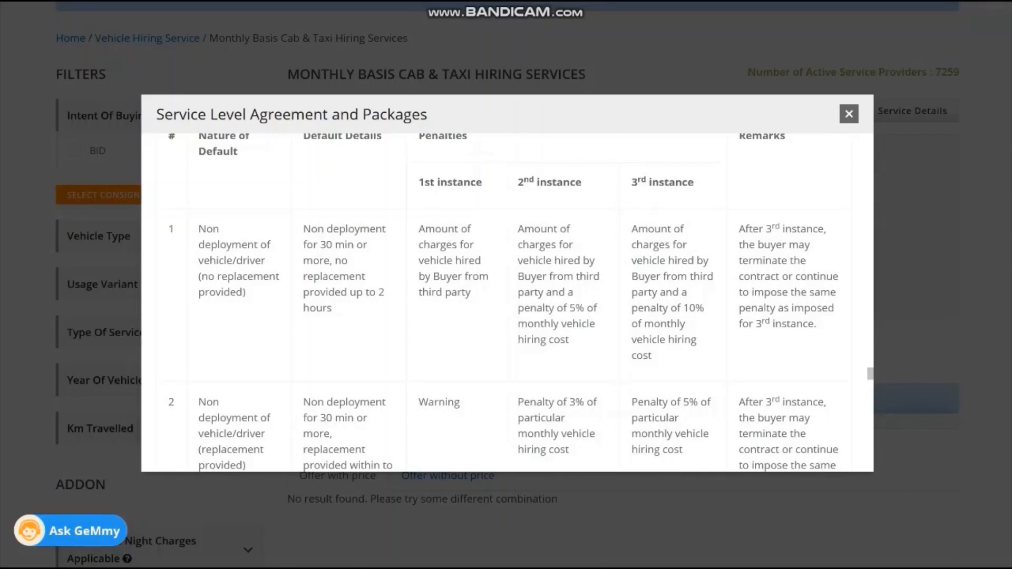
pyautogui.scroll(-1, 503, 302)
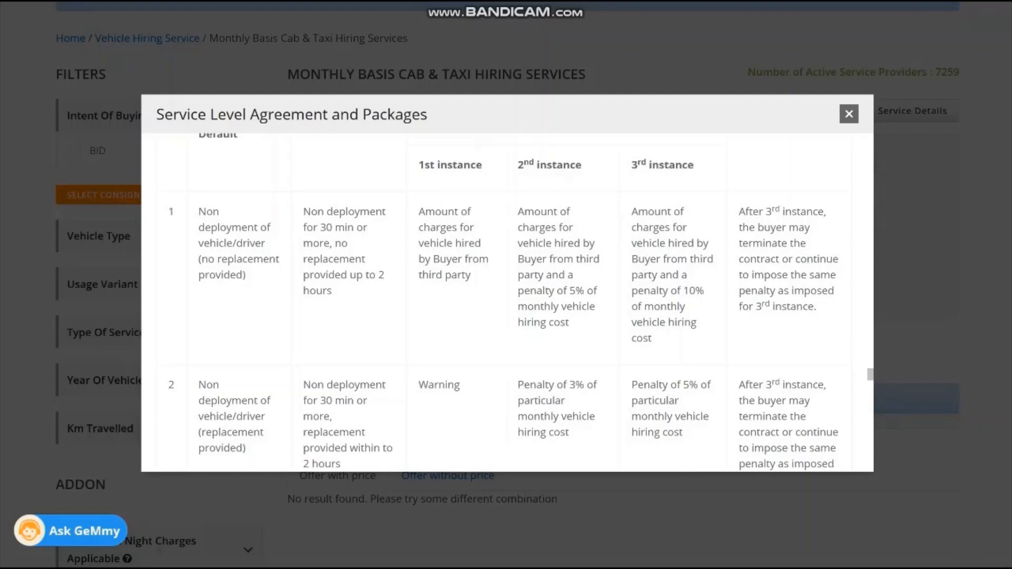
# Step: Highlight the termination wording in the first penalty row, then close the SLA
pyautogui.moveTo(738, 243); pyautogui.dragTo(808, 243)
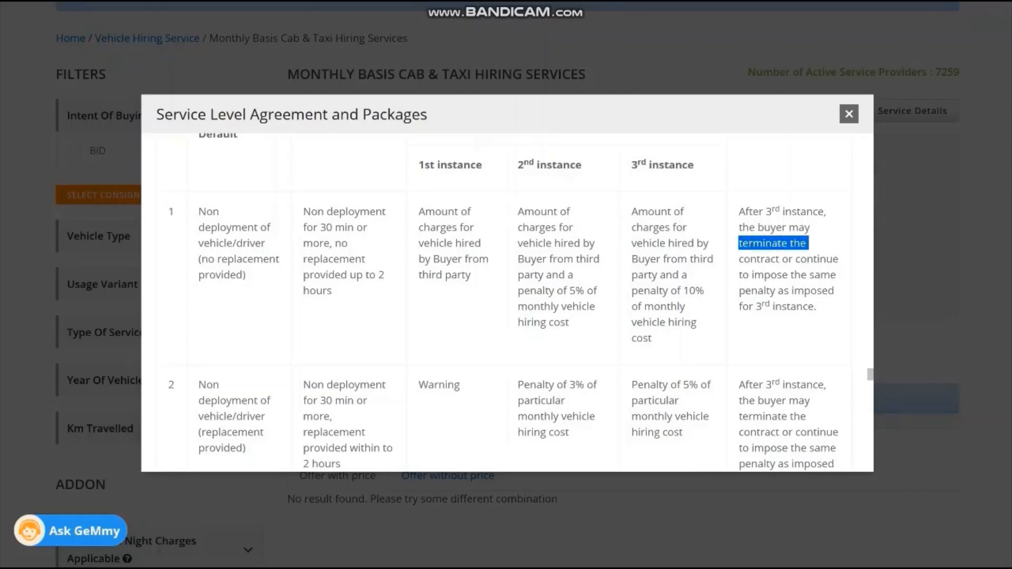
pyautogui.click(808, 244)
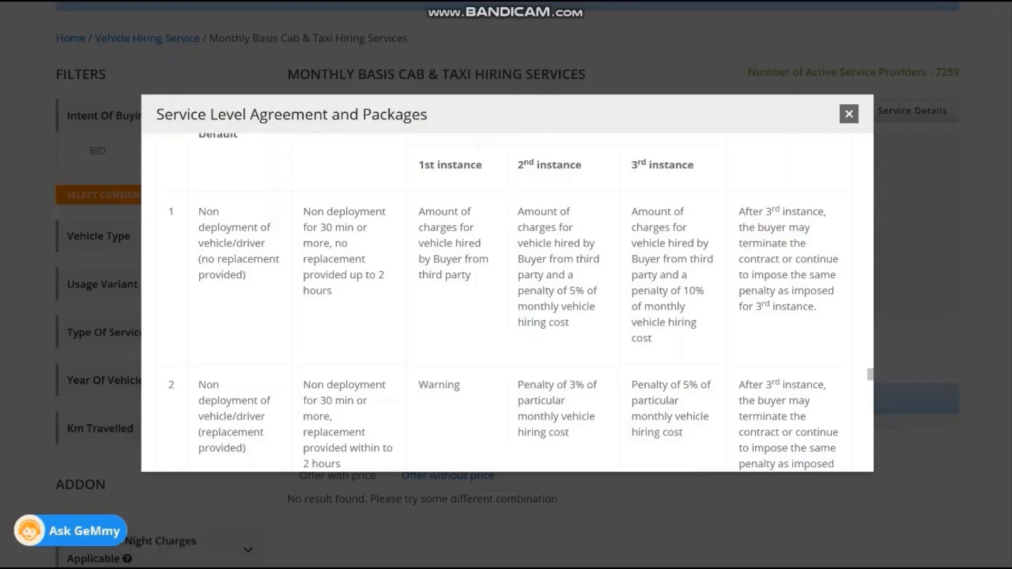
pyautogui.scroll(-5, 503, 302)
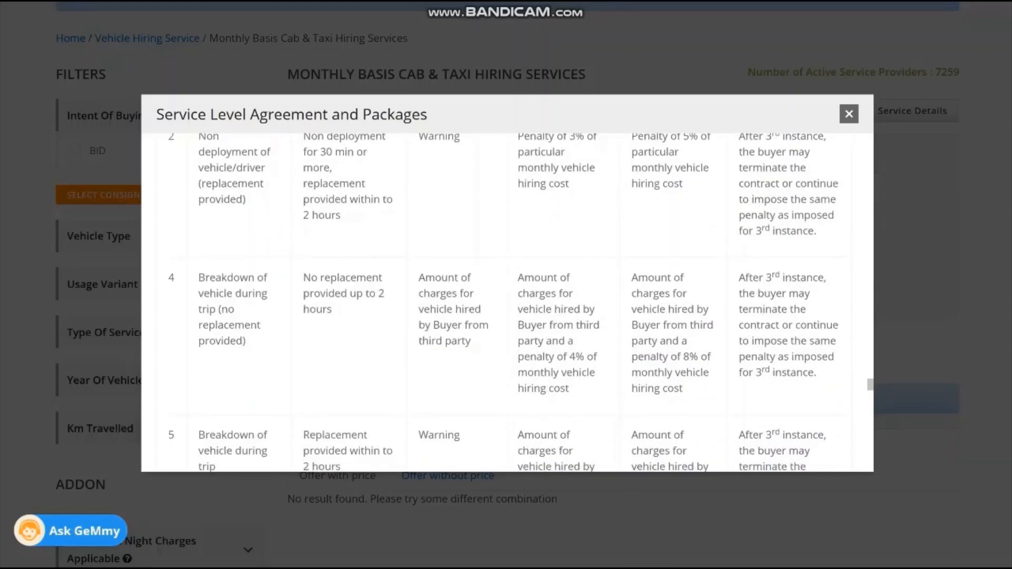
pyautogui.click(849, 114)
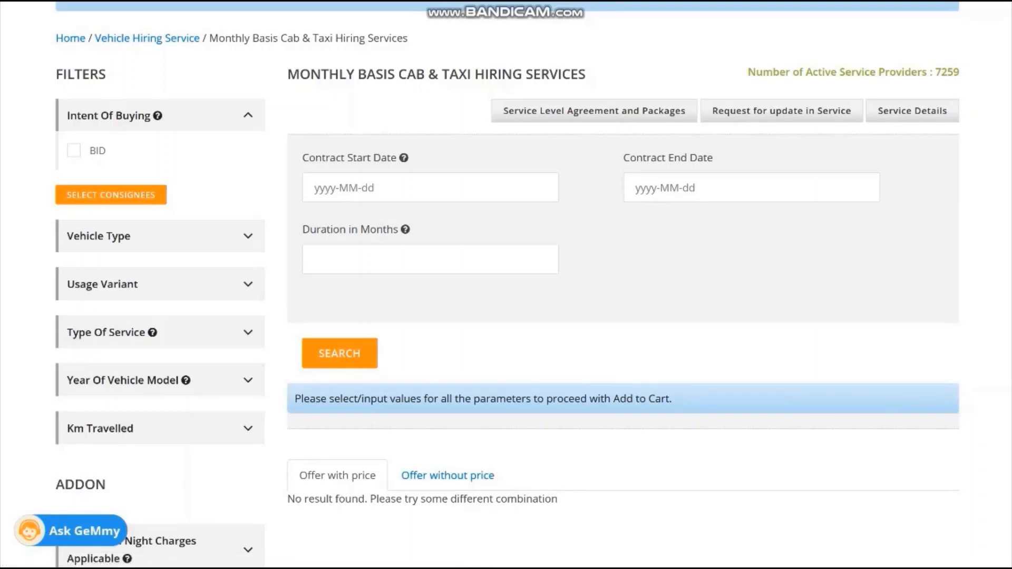
# Step: Set the contract start date to 2021-07-01
pyautogui.click(430, 188)
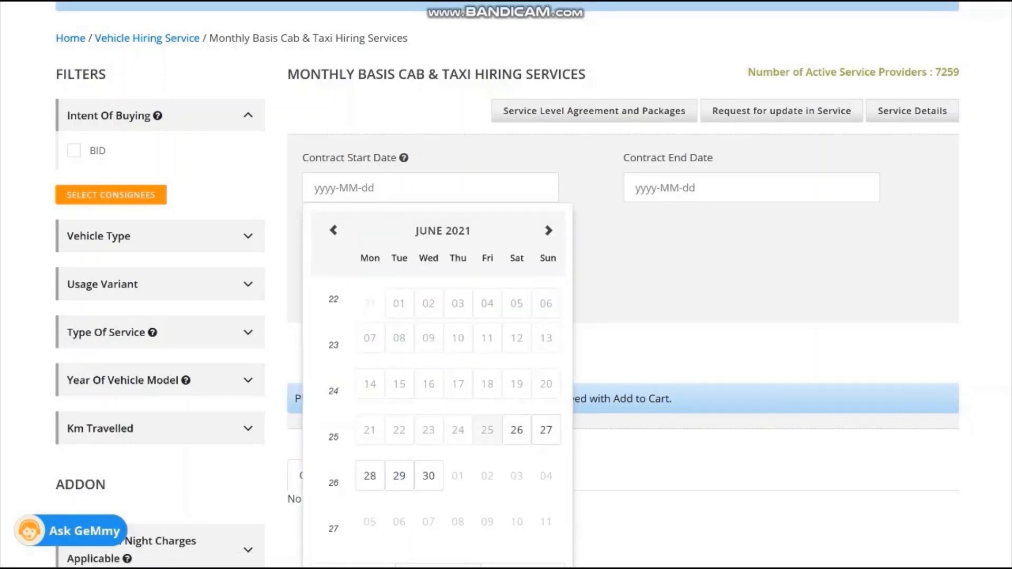
pyautogui.click(548, 230)
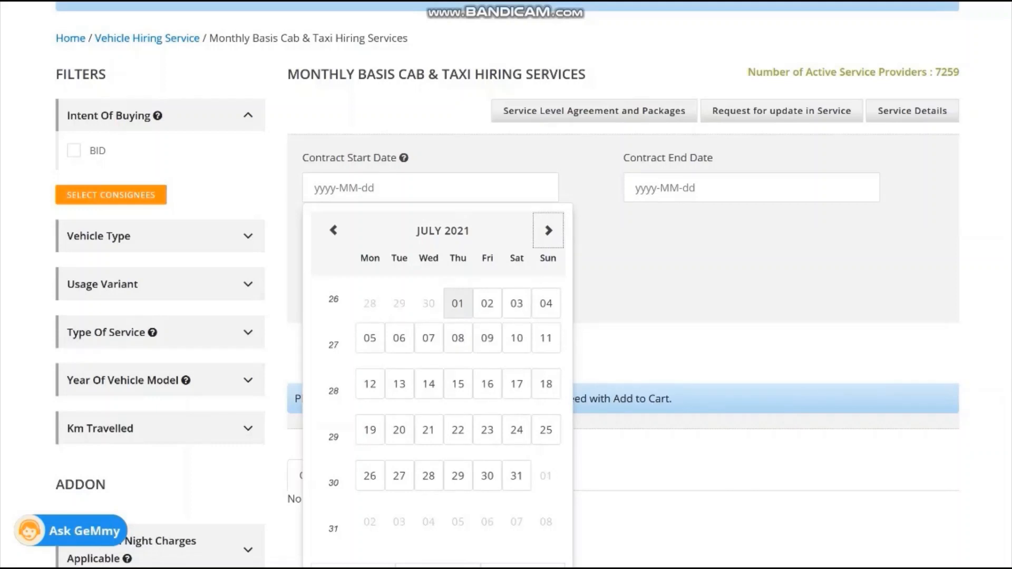
pyautogui.click(457, 303)
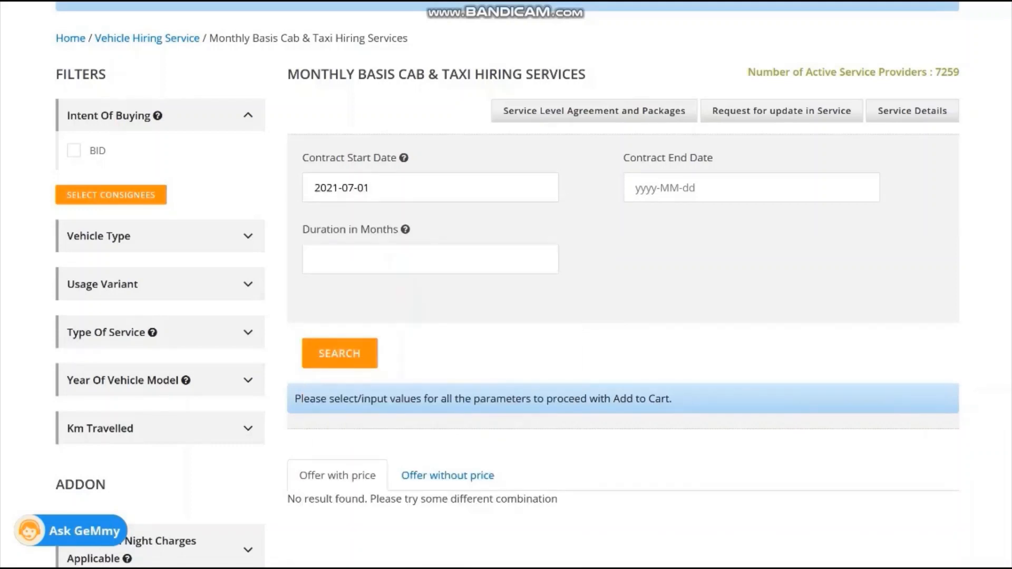
# Step: Set the contract end date to 2022-07-04 and the duration to 12 months
pyautogui.click(751, 187)
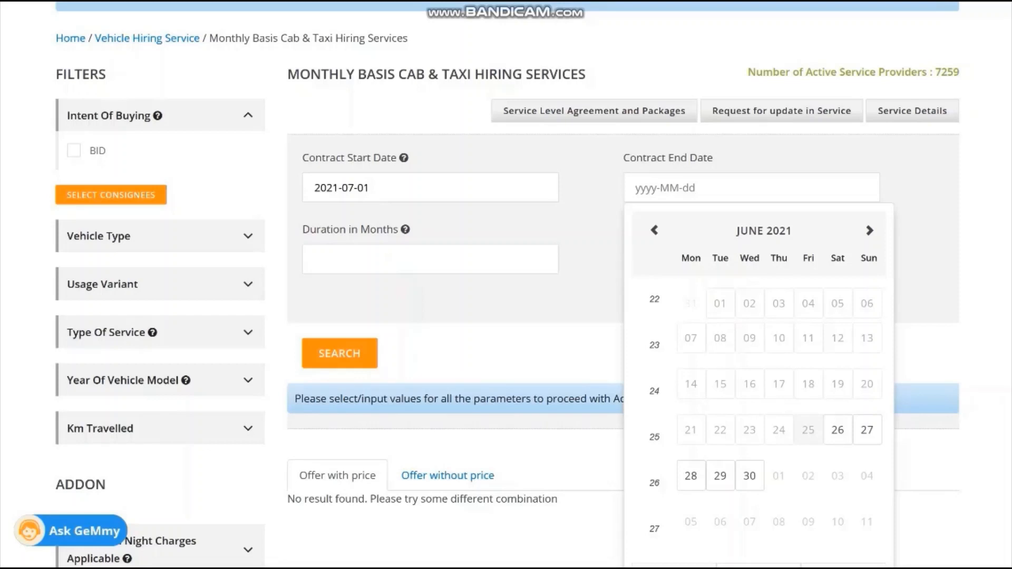
pyautogui.click(869, 230)
pyautogui.click(870, 230)
pyautogui.click(869, 230)
pyautogui.click(870, 230)
pyautogui.click(869, 230)
pyautogui.click(869, 230)
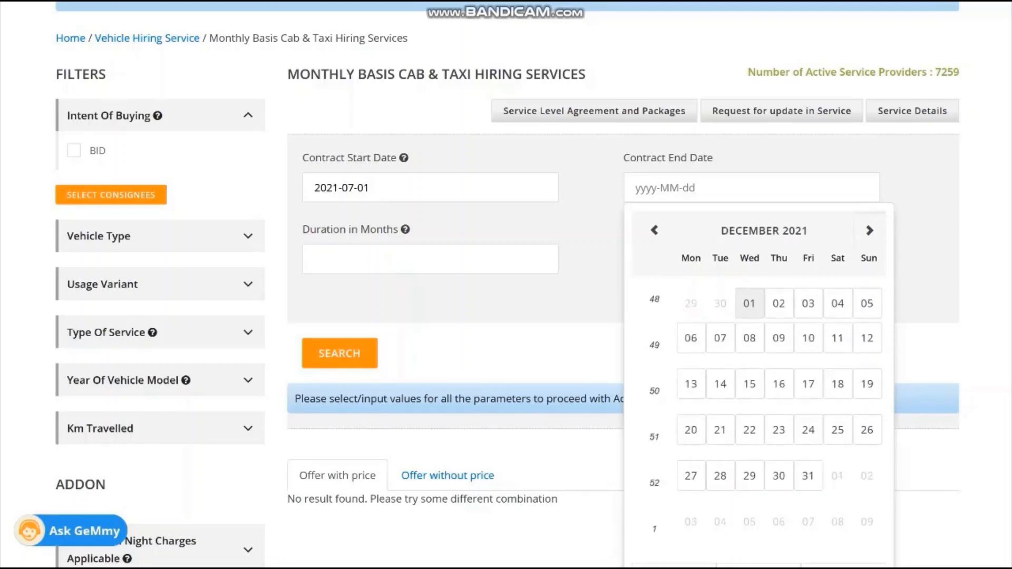
pyautogui.click(870, 230)
pyautogui.click(870, 230)
pyautogui.click(869, 230)
pyautogui.click(870, 230)
pyautogui.click(869, 230)
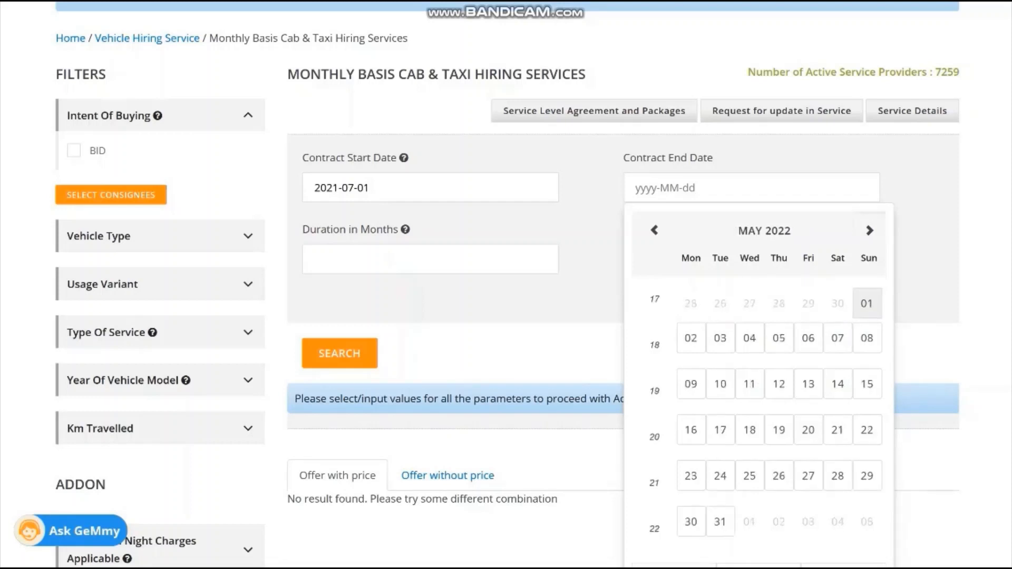
pyautogui.click(869, 230)
pyautogui.click(870, 230)
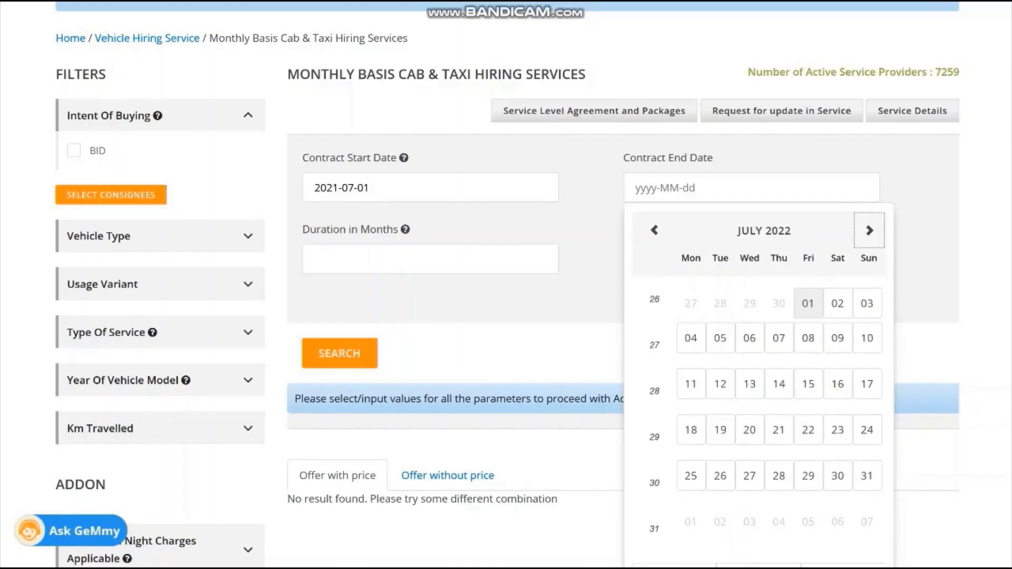
pyautogui.click(690, 338)
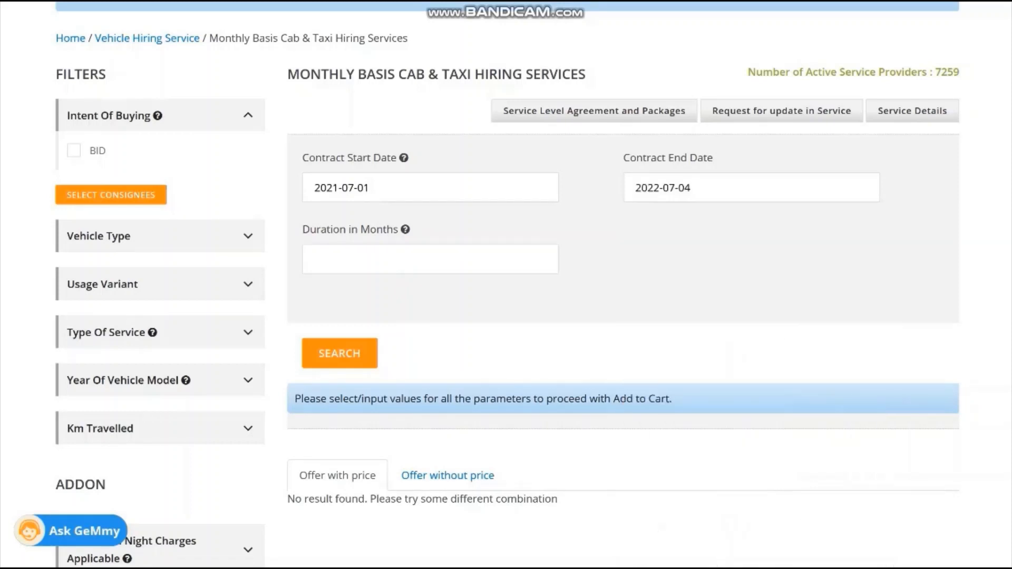
pyautogui.click(315, 259)
pyautogui.write('12')
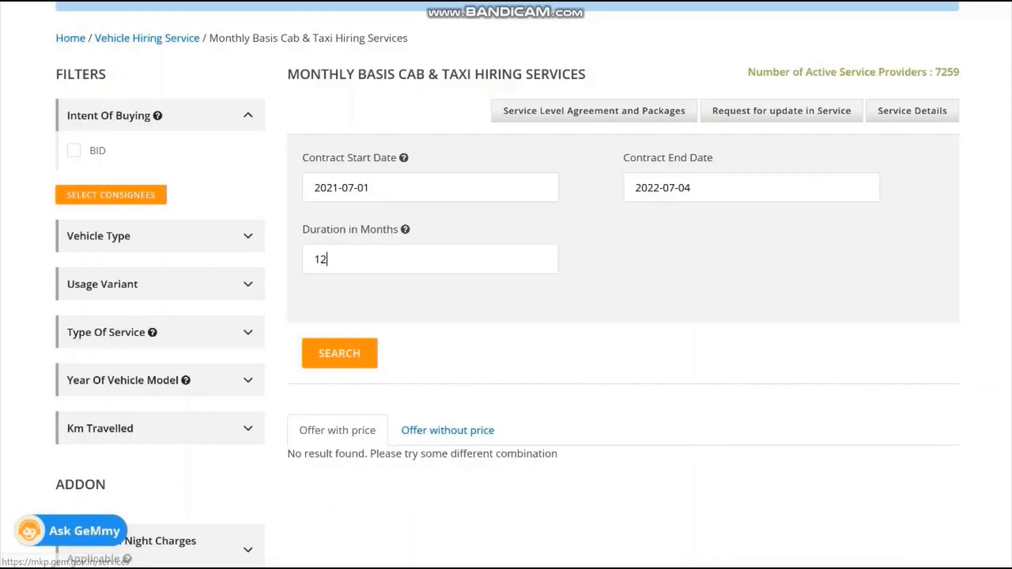
# Step: Choose BID as buying intent and set the consignee to Central Delhi, DELHI
pyautogui.click(74, 151)
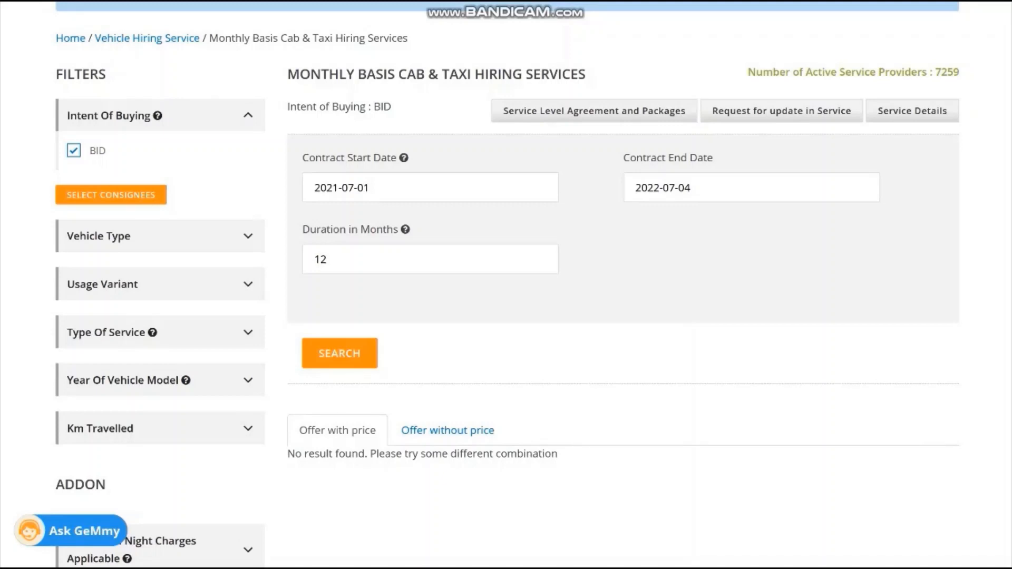
pyautogui.click(111, 195)
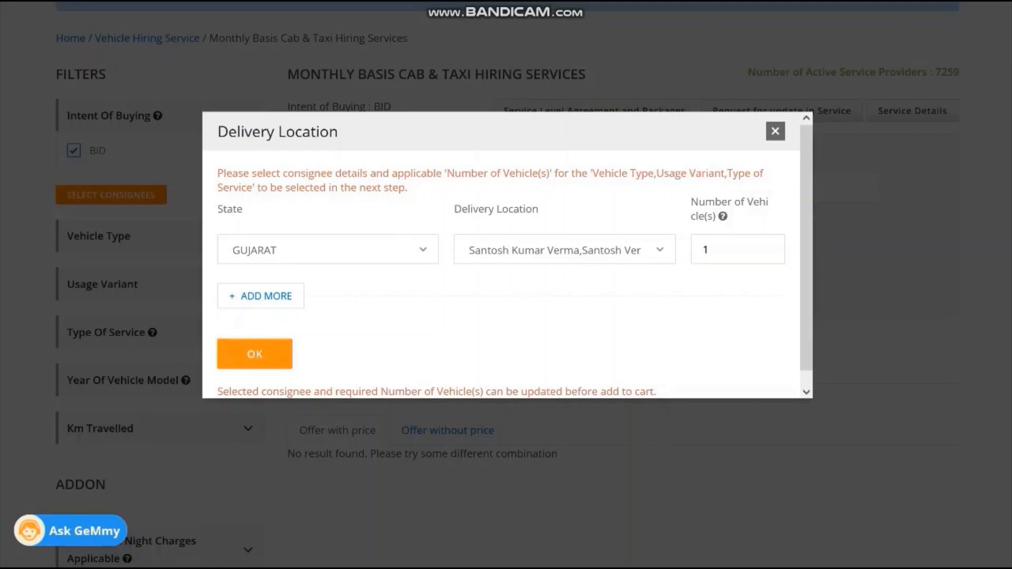
pyautogui.click(285, 250)
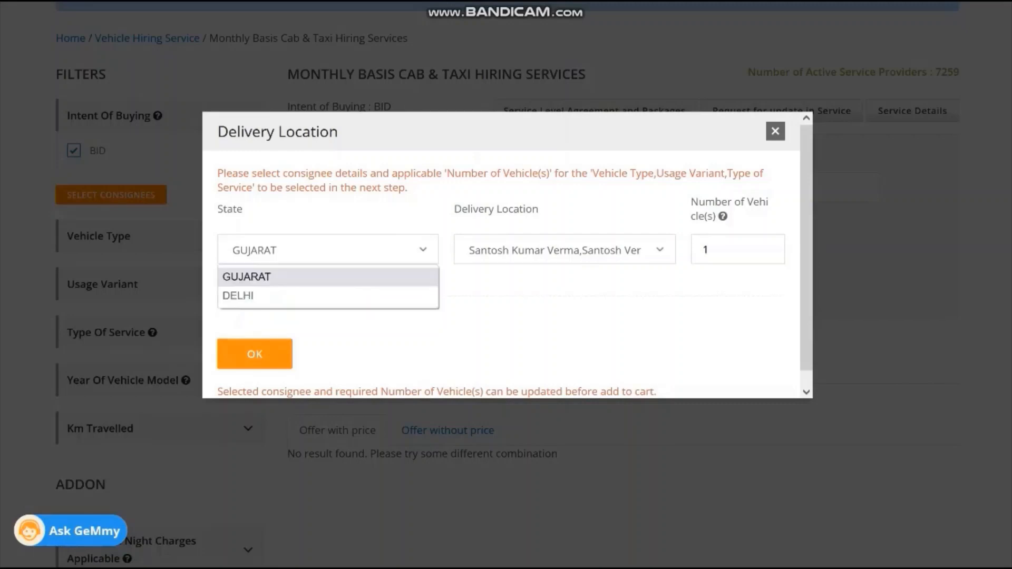
pyautogui.click(263, 296)
pyautogui.click(564, 249)
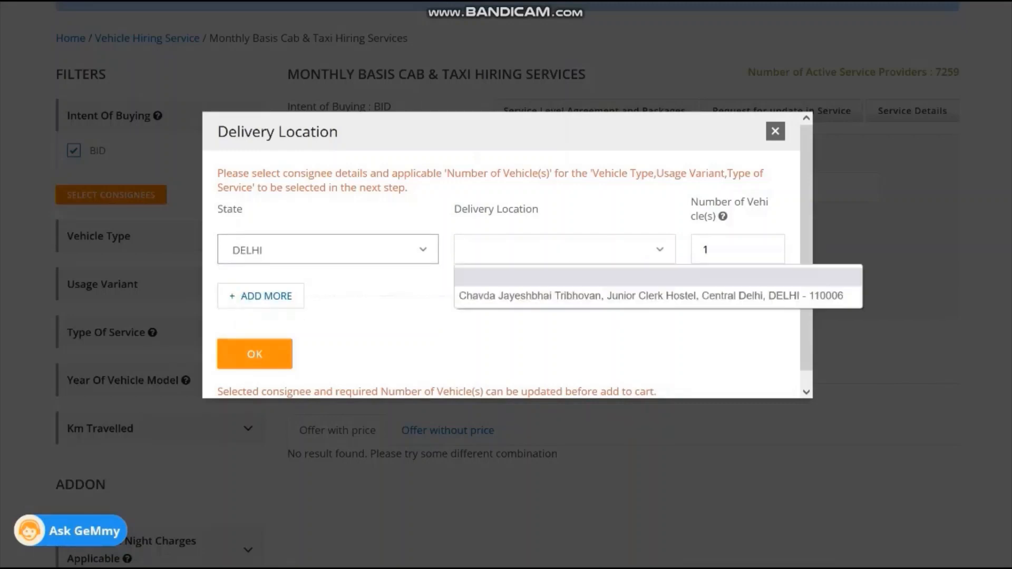
pyautogui.click(564, 297)
pyautogui.click(254, 353)
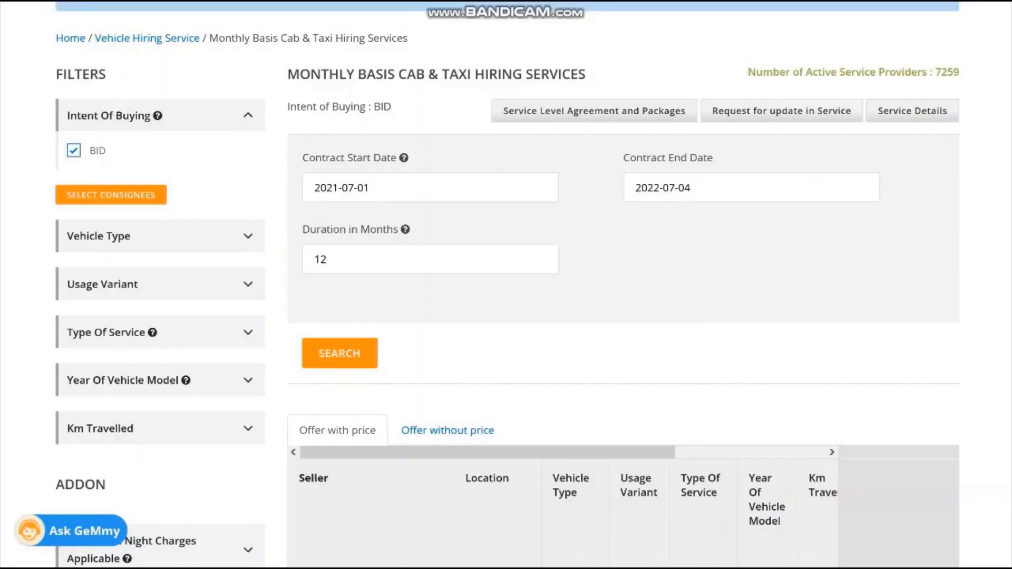
pyautogui.click(160, 236)
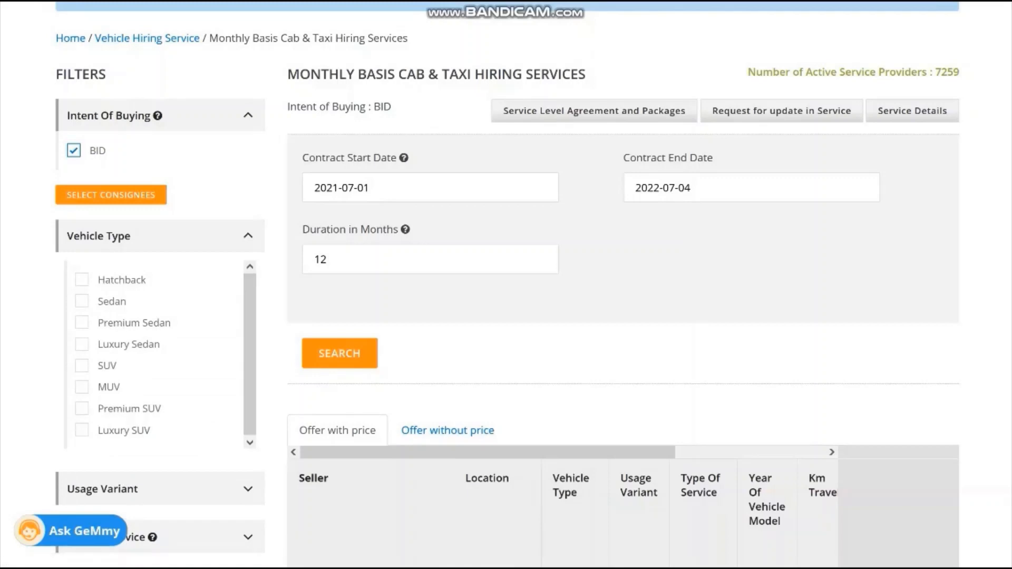
# Step: Tick SUV as vehicle type and enter a customised usage variant of 2400 KMS
pyautogui.scroll(-3, 506, 284)
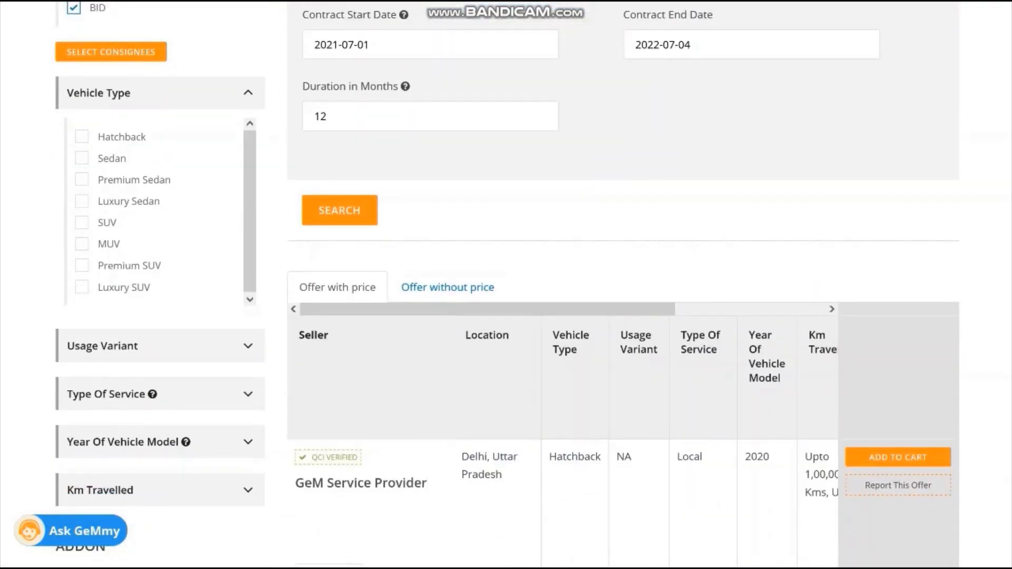
pyautogui.click(82, 223)
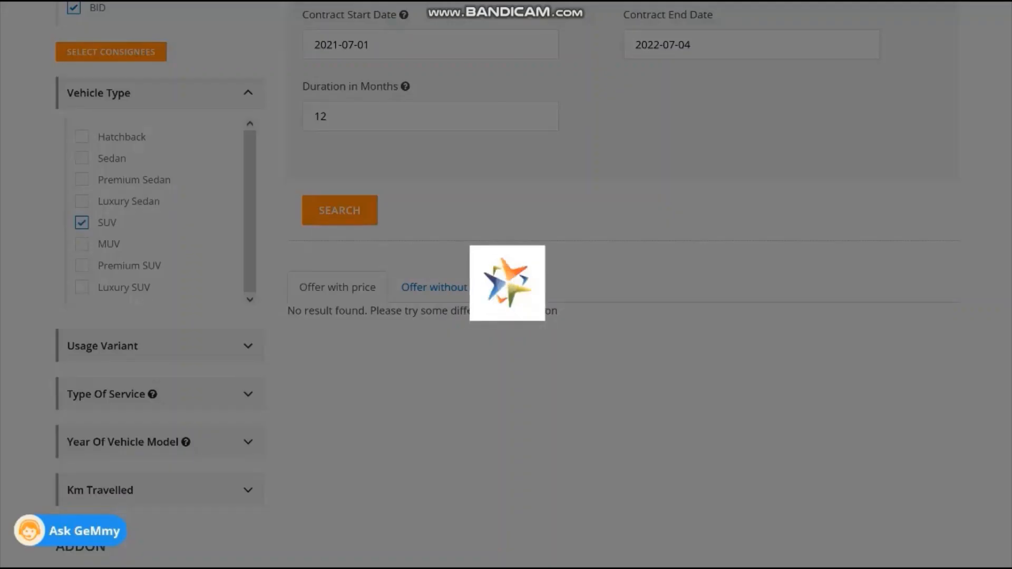
pyautogui.scroll(-2, 506, 285)
pyautogui.scroll(-2, 506, 285)
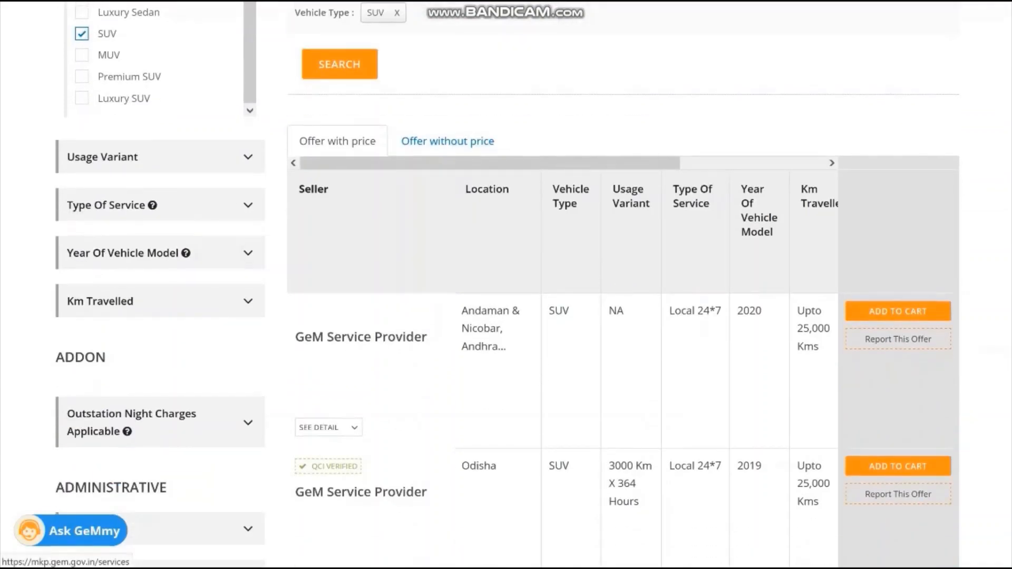
pyautogui.click(161, 157)
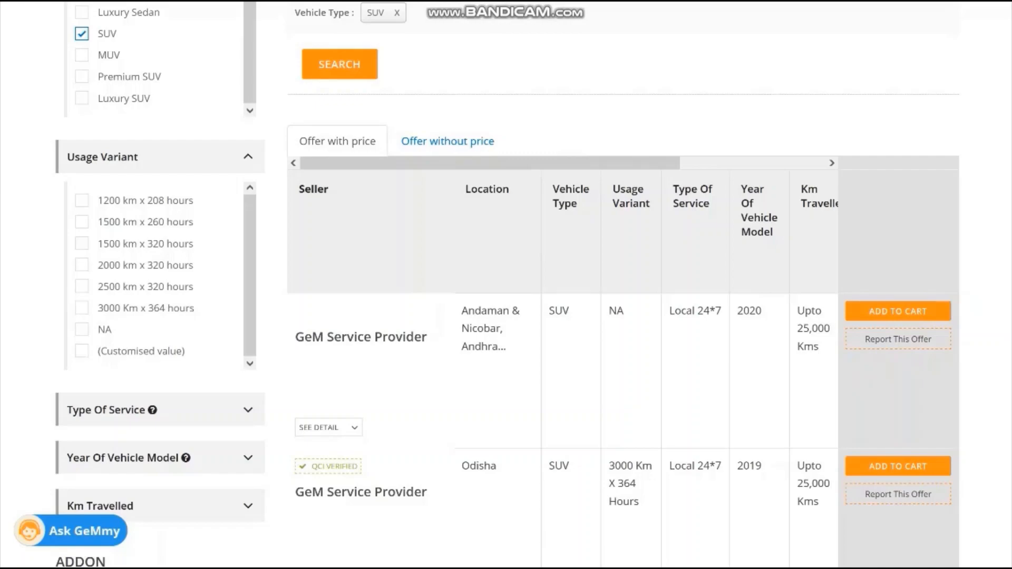
pyautogui.click(81, 351)
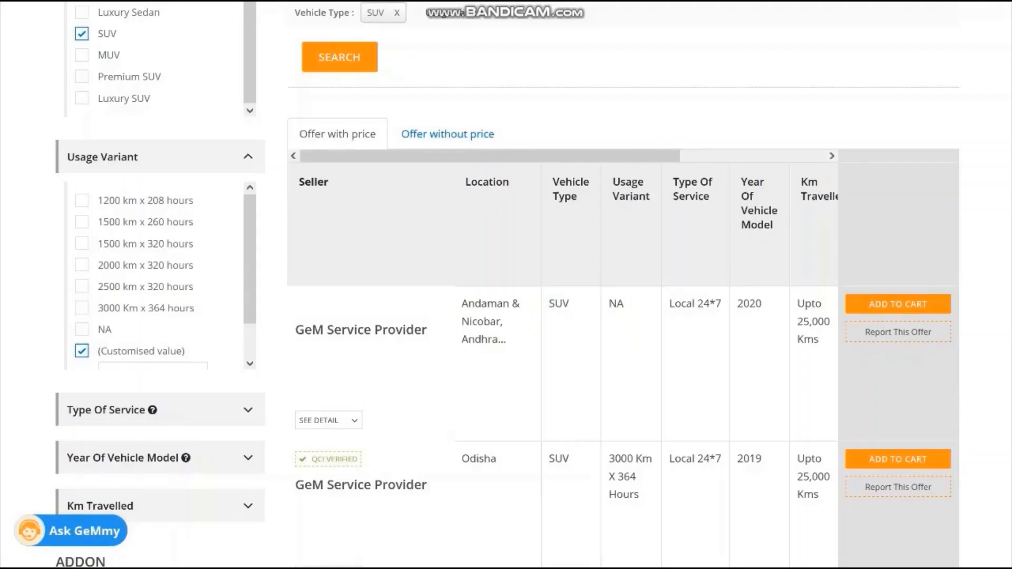
pyautogui.scroll(-1, 152, 276)
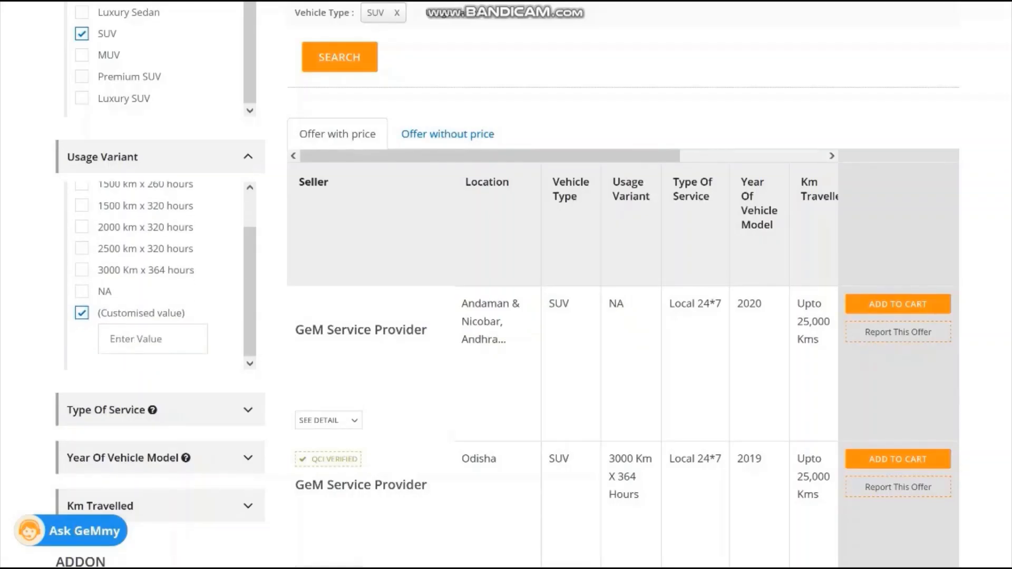
pyautogui.click(153, 339)
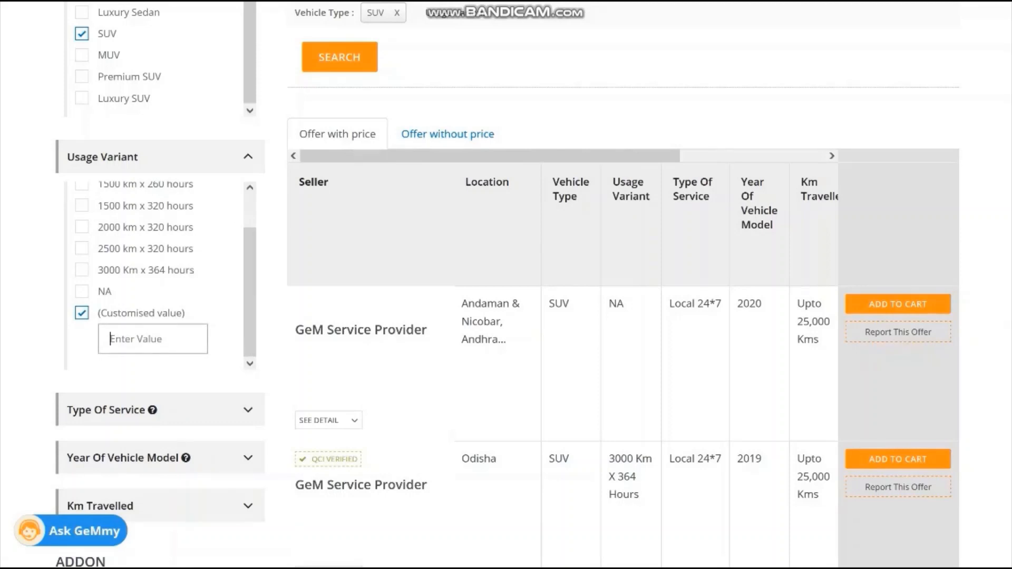
pyautogui.write('2400 KMS')
pyautogui.scroll(-2, 506, 285)
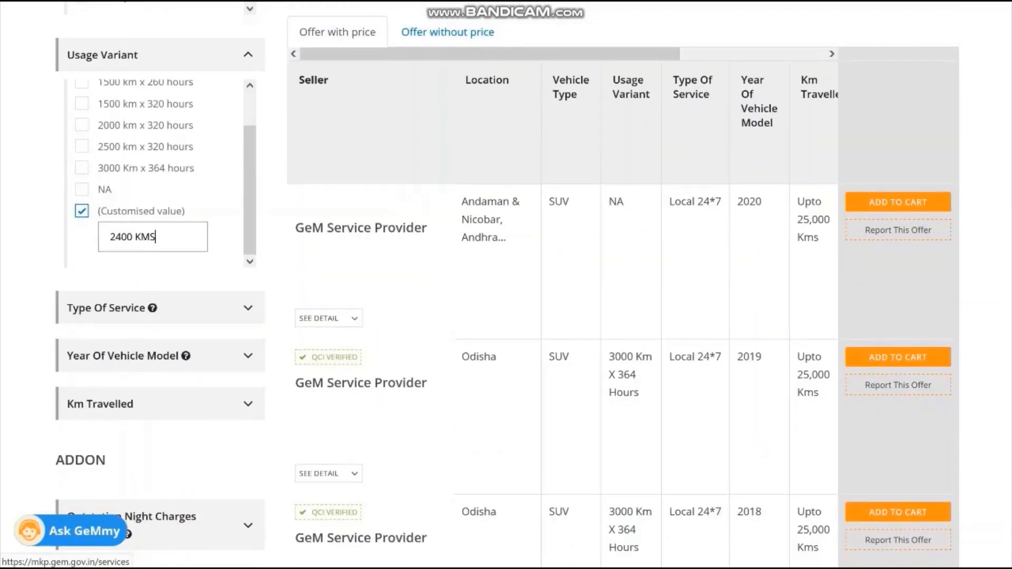
pyautogui.click(248, 308)
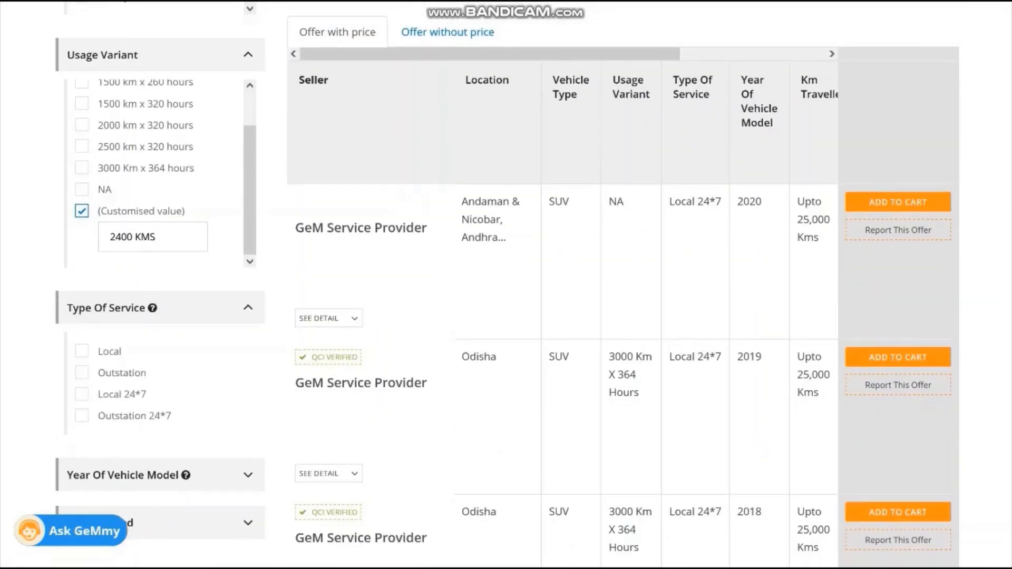
# Step: Tick Outstation 24*7 under Type Of Service
pyautogui.scroll(-1, 505, 285)
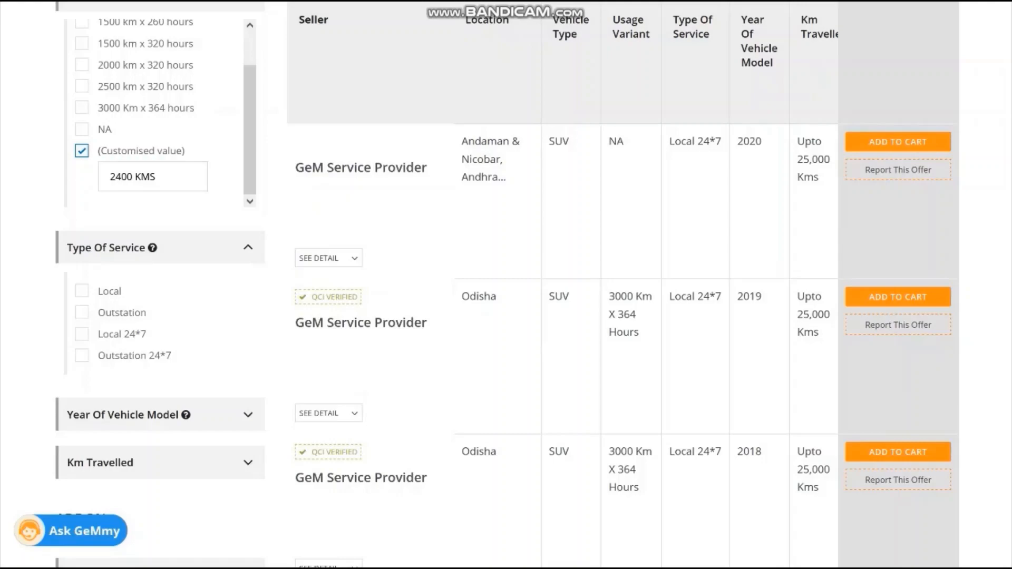
pyautogui.click(81, 356)
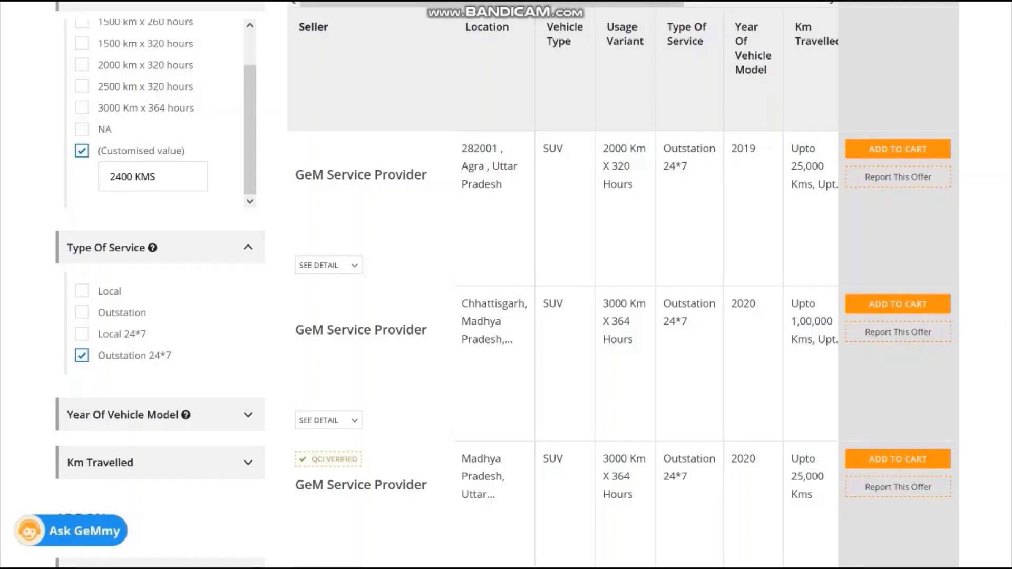
pyautogui.scroll(-4, 503, 284)
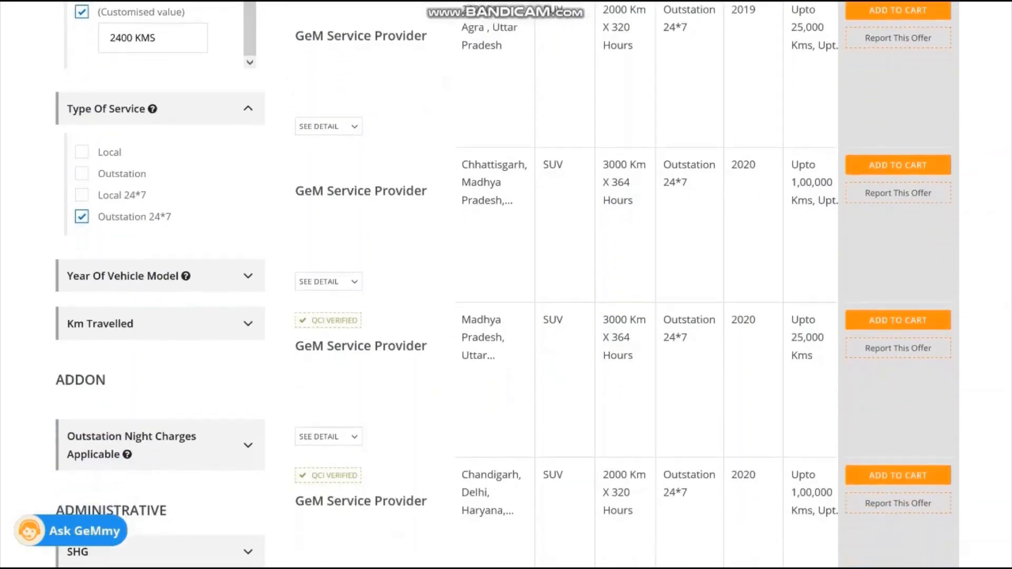
pyautogui.click(248, 202)
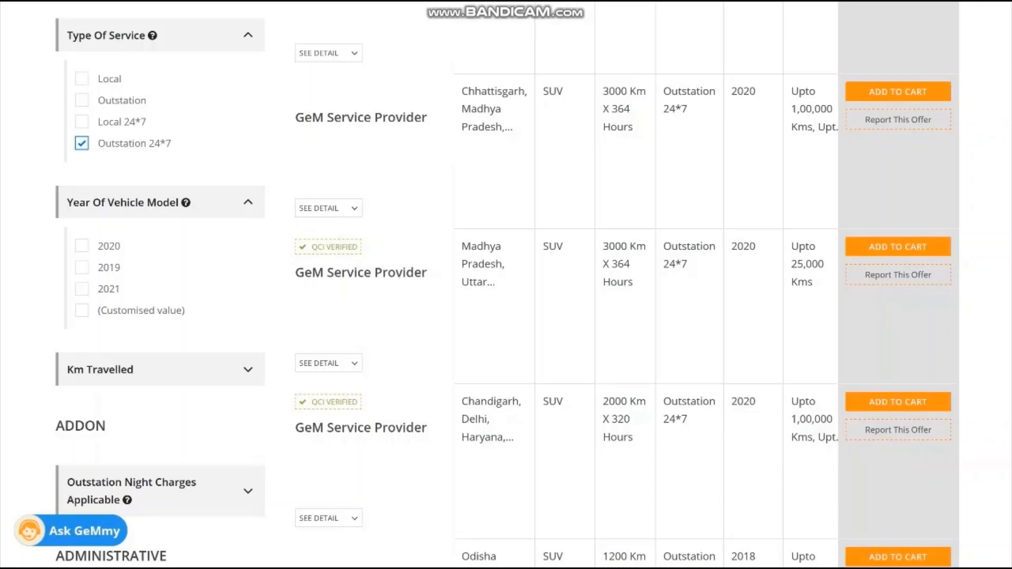
# Step: Filter to 2020 model year, up to 25,000 Kms travelled, and outstation night charges Yes
pyautogui.click(81, 246)
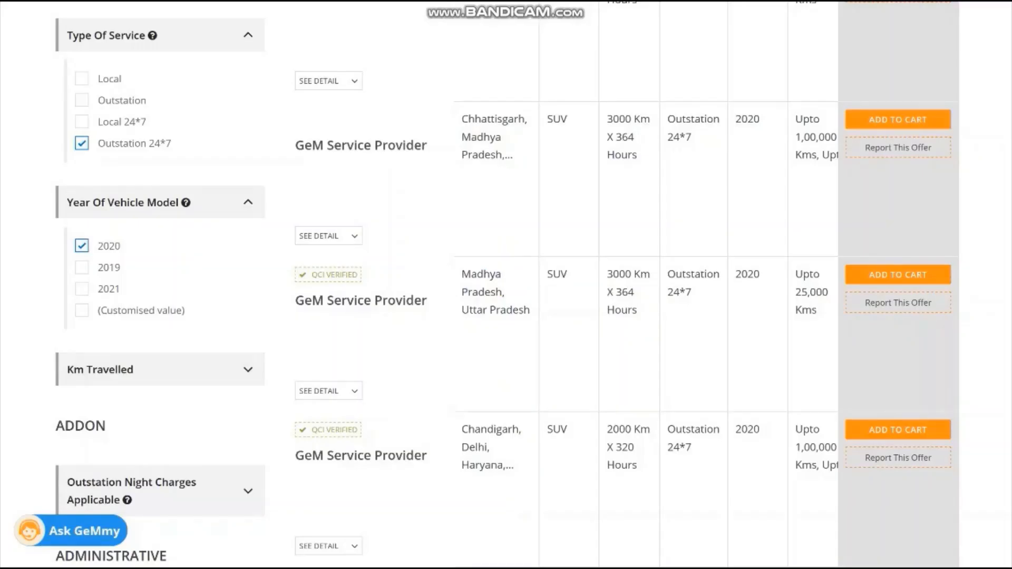
pyautogui.scroll(-2, 506, 285)
pyautogui.click(248, 281)
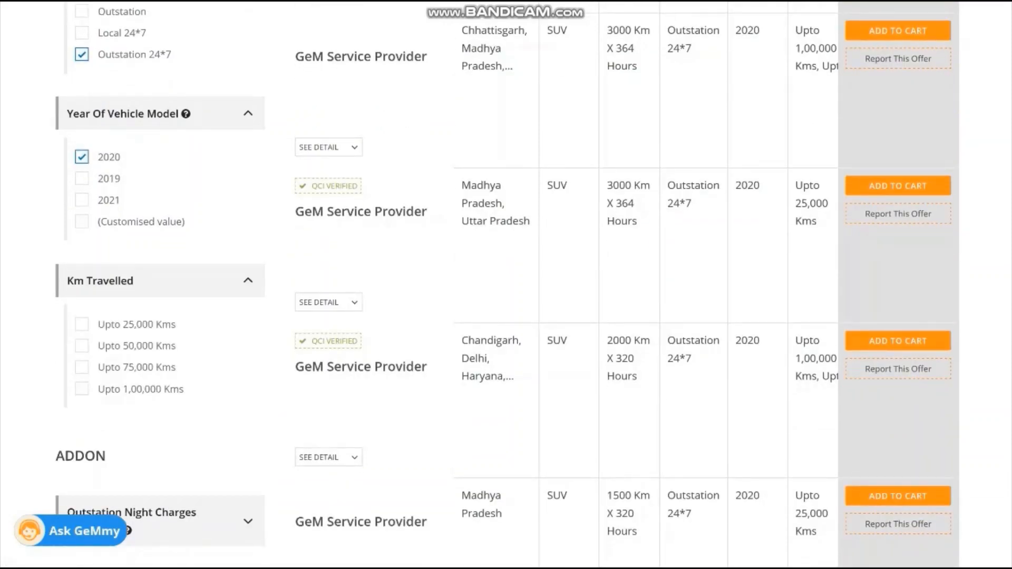
pyautogui.click(82, 324)
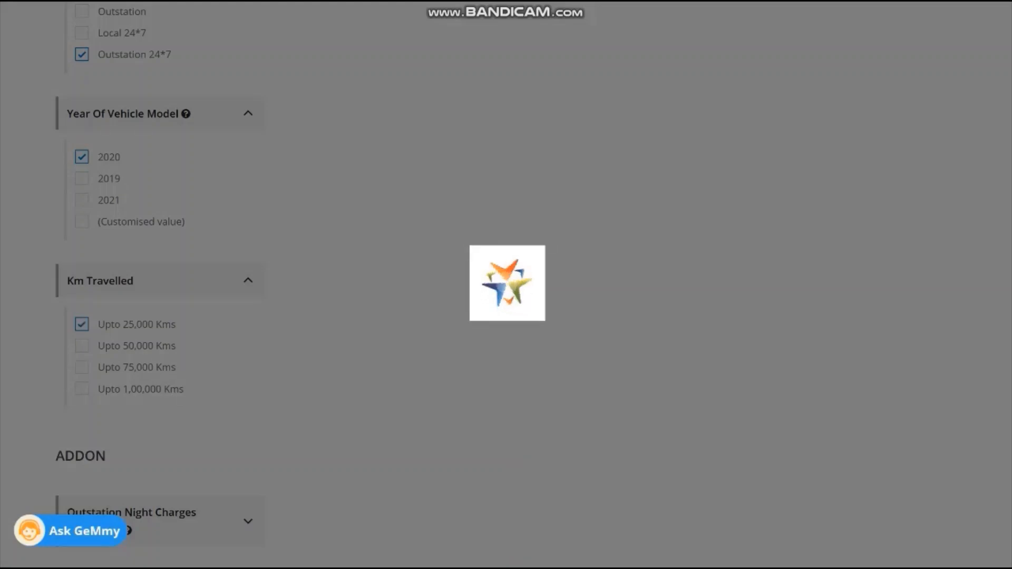
pyautogui.scroll(-5, 506, 285)
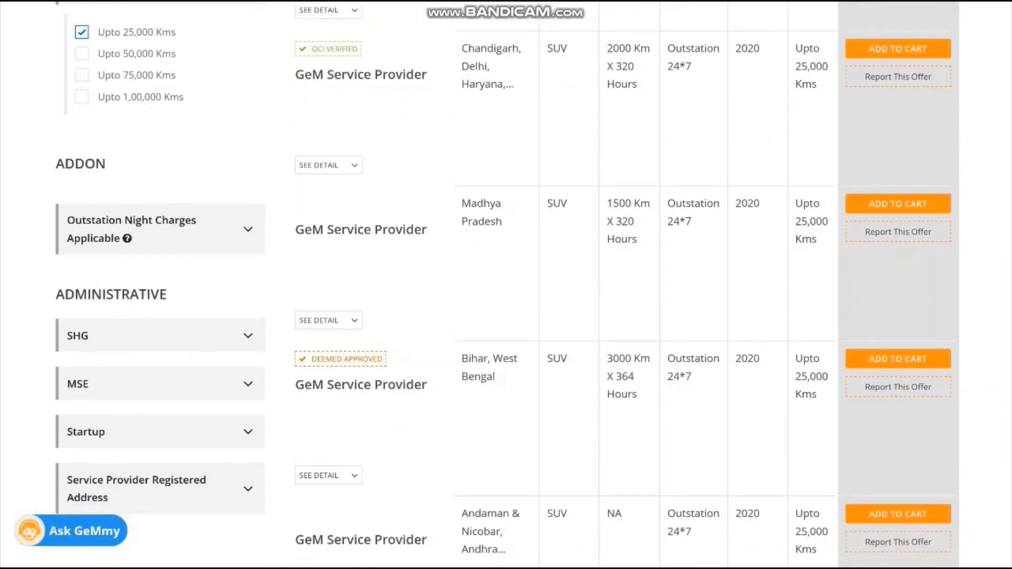
pyautogui.click(247, 230)
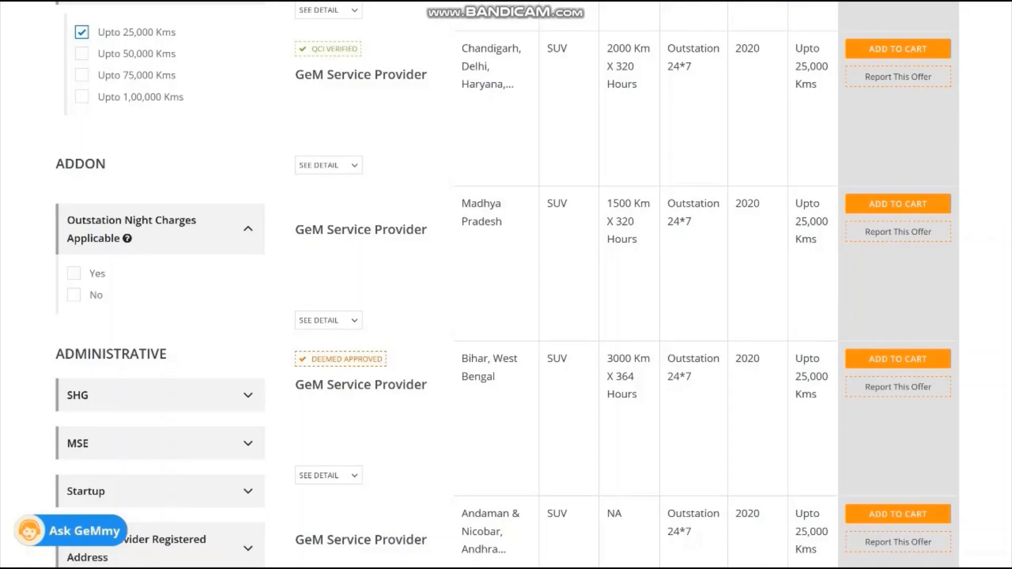
pyautogui.click(73, 273)
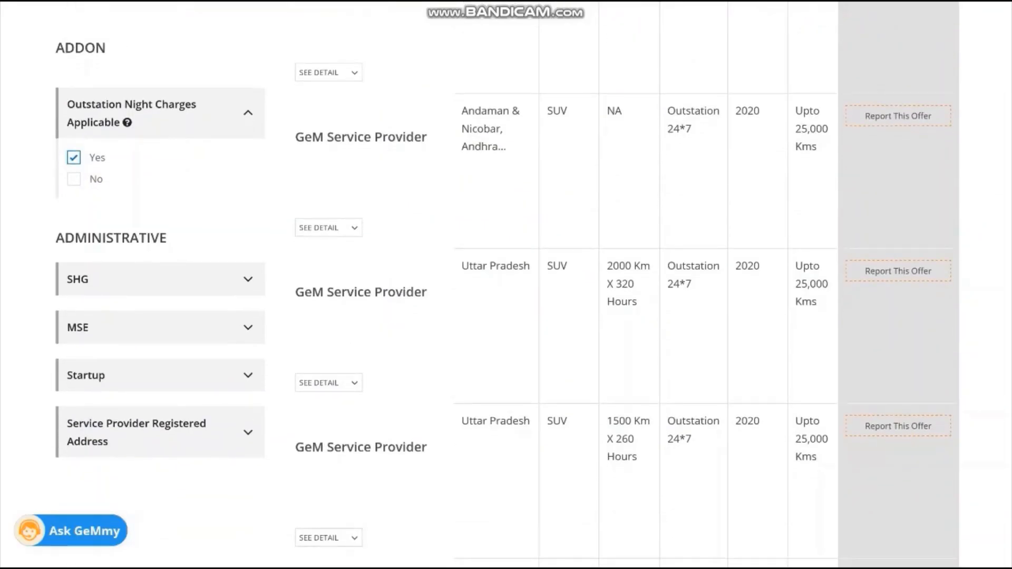
pyautogui.scroll(10, 506, 284)
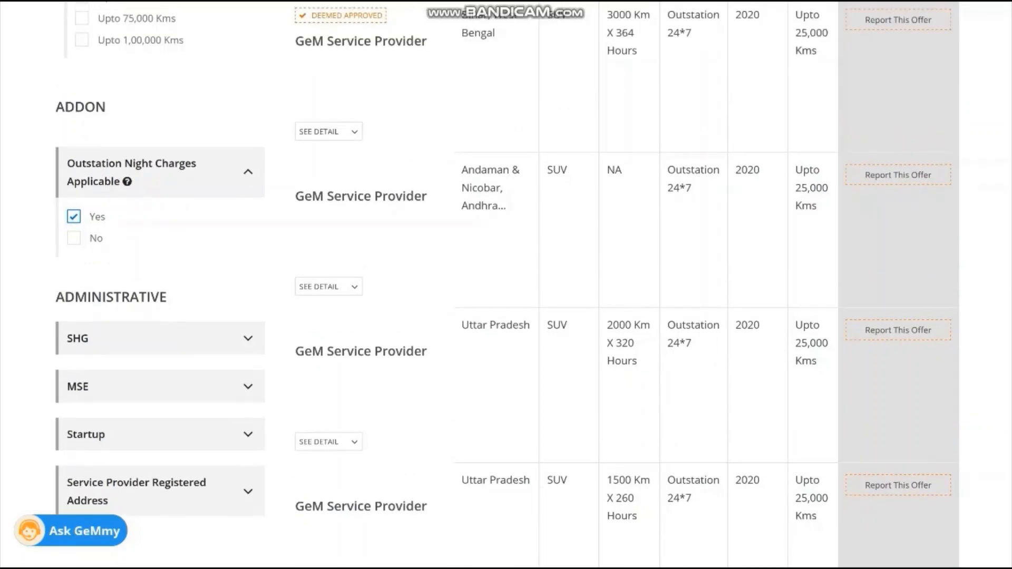
pyautogui.scroll(10, 623, 284)
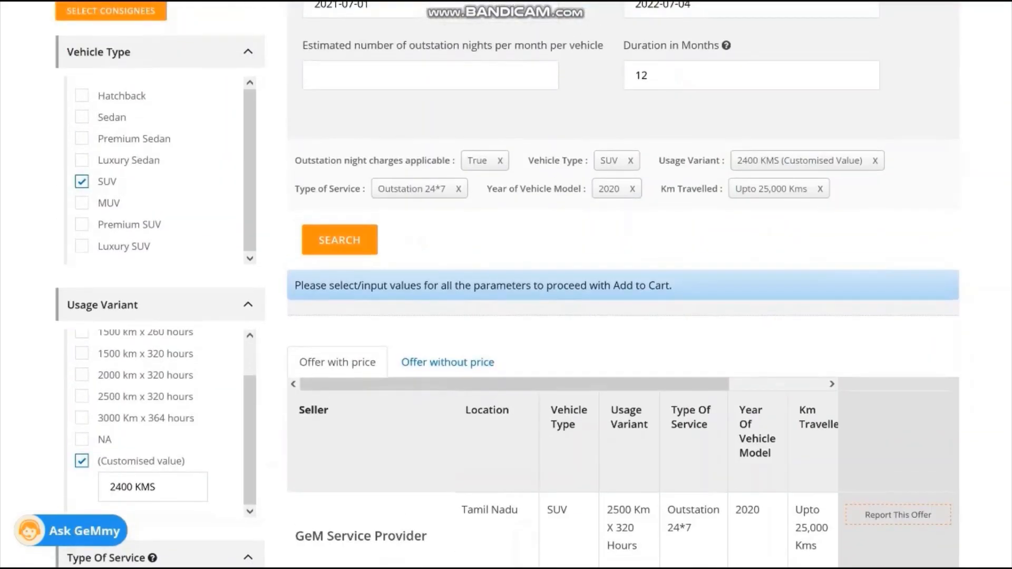
# Step: Enter 2 estimated outstation nights per month and run the search
pyautogui.scroll(1, 506, 284)
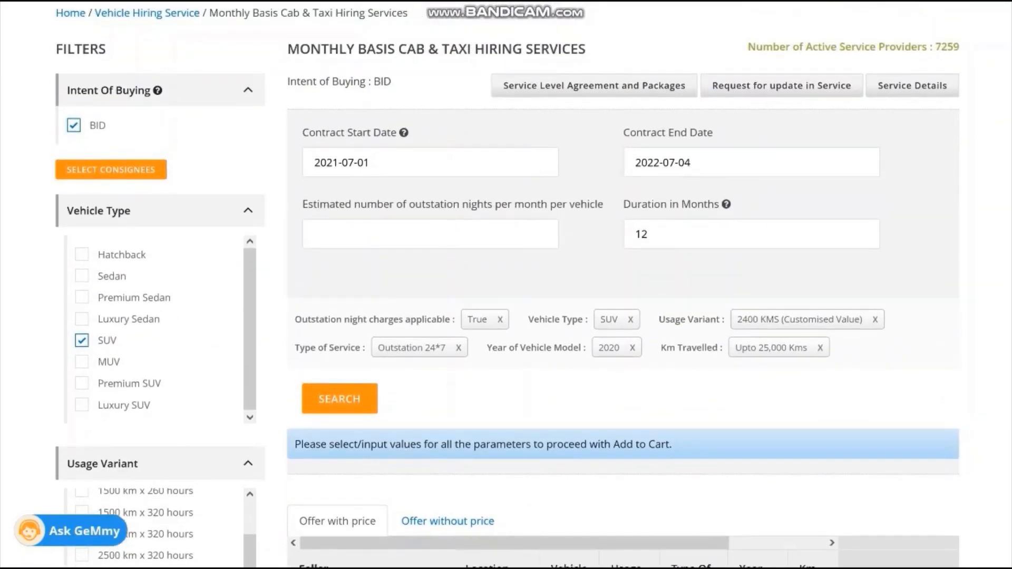
pyautogui.click(315, 234)
pyautogui.write('2')
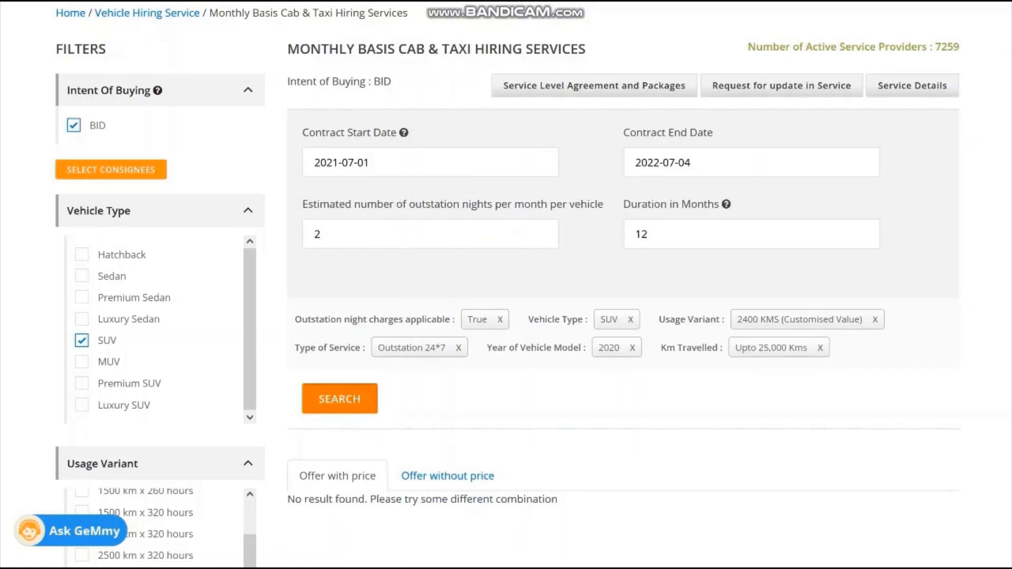
pyautogui.click(340, 399)
# Step: Scroll the results to the Total Value column, cheapest offer ₹120000.24
pyautogui.scroll(-4, 621, 316)
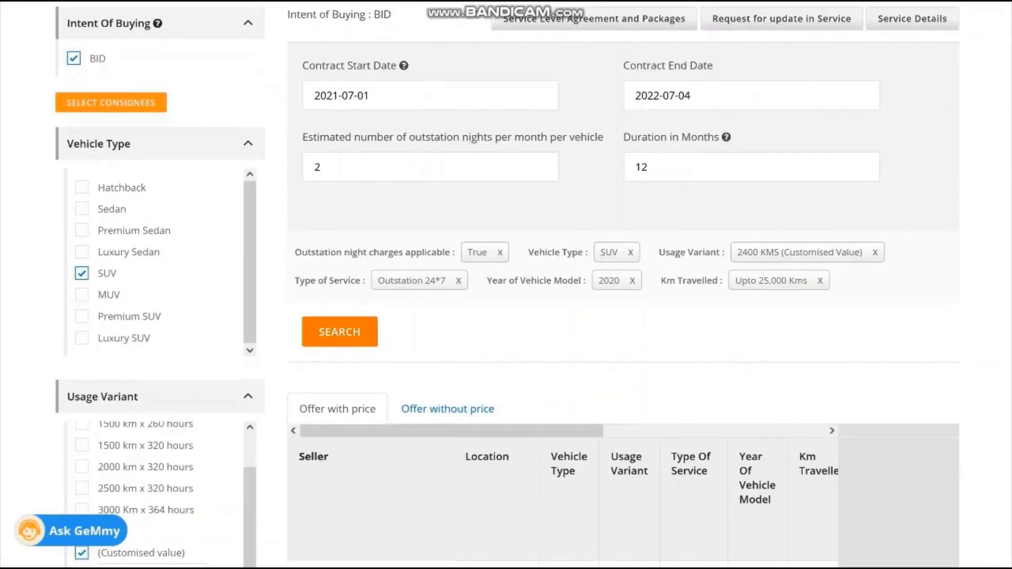
pyautogui.scroll(-2, 621, 316)
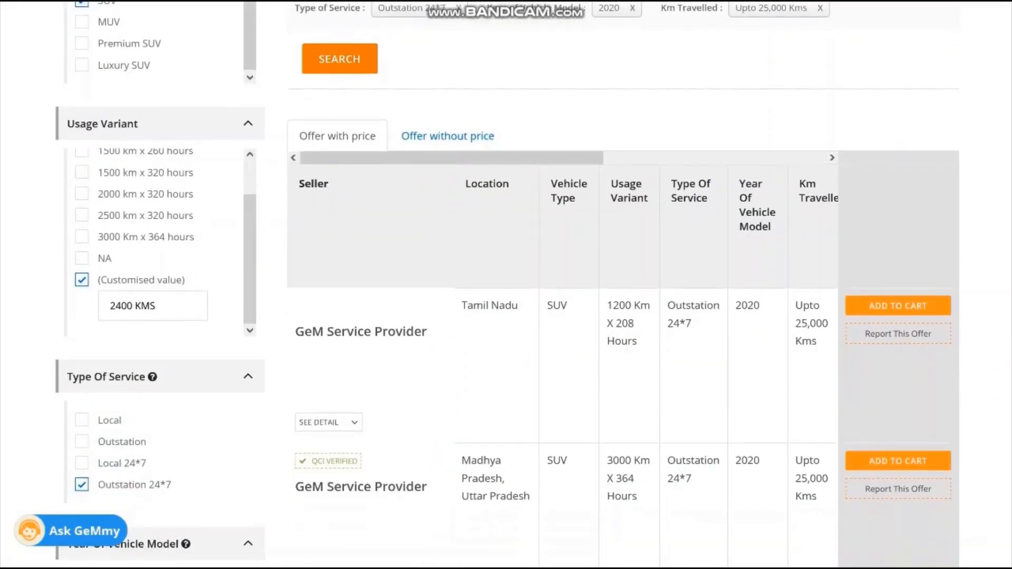
pyautogui.moveTo(451, 158); pyautogui.dragTo(675, 158)
pyautogui.scroll(-2, 621, 317)
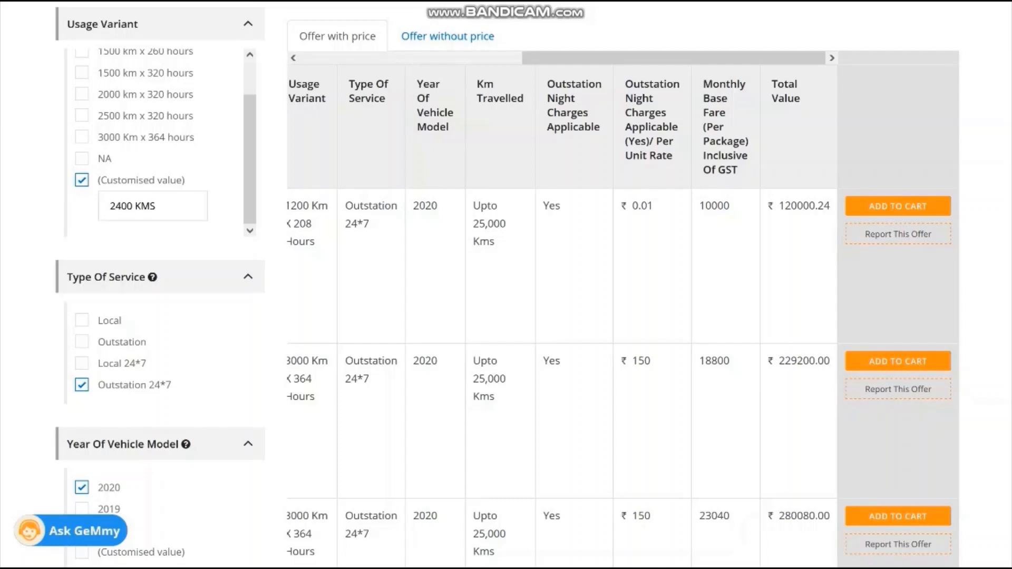
pyautogui.scroll(-1, 507, 279)
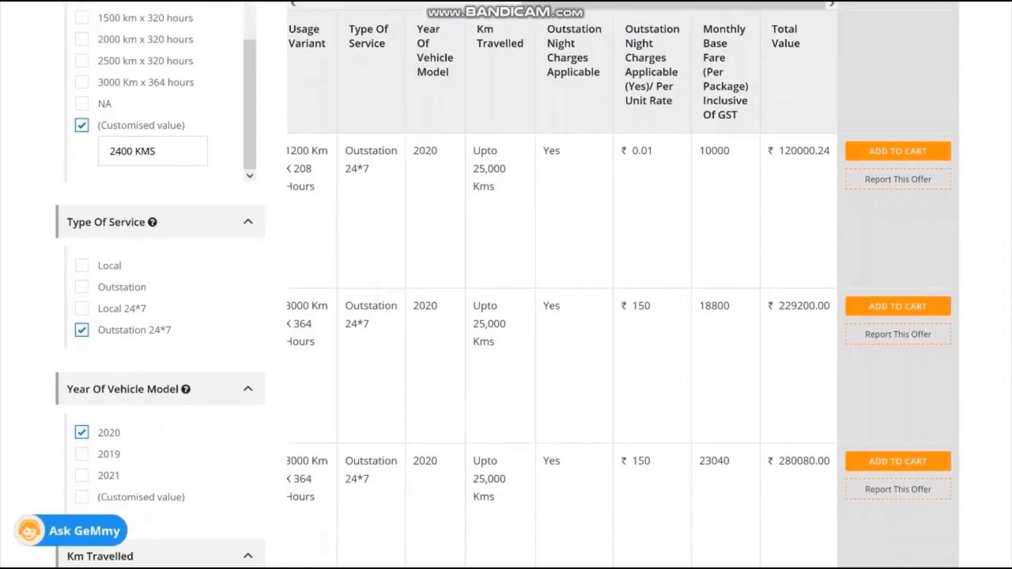
pyautogui.scroll(-1, 507, 284)
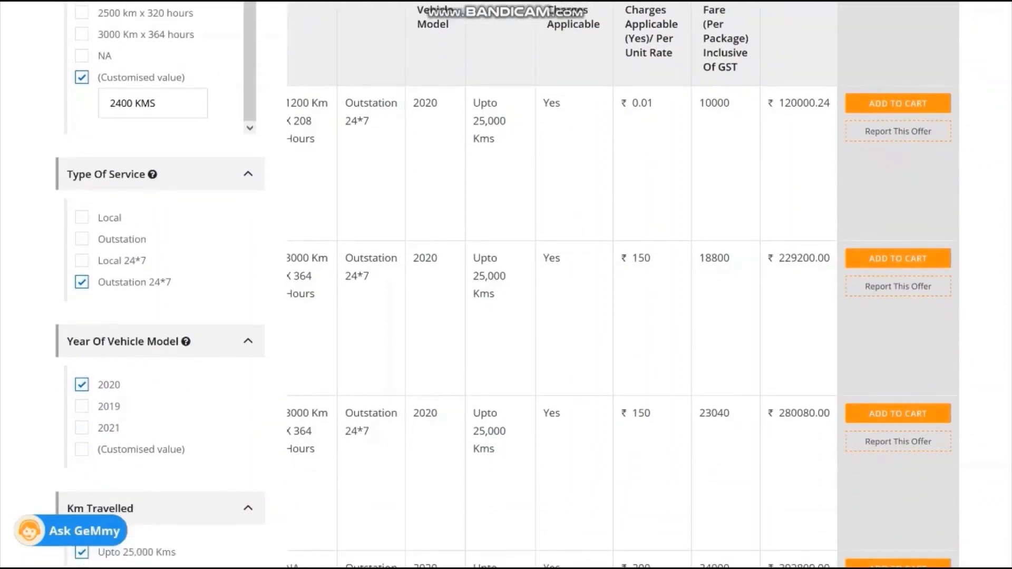
pyautogui.scroll(-1, 507, 284)
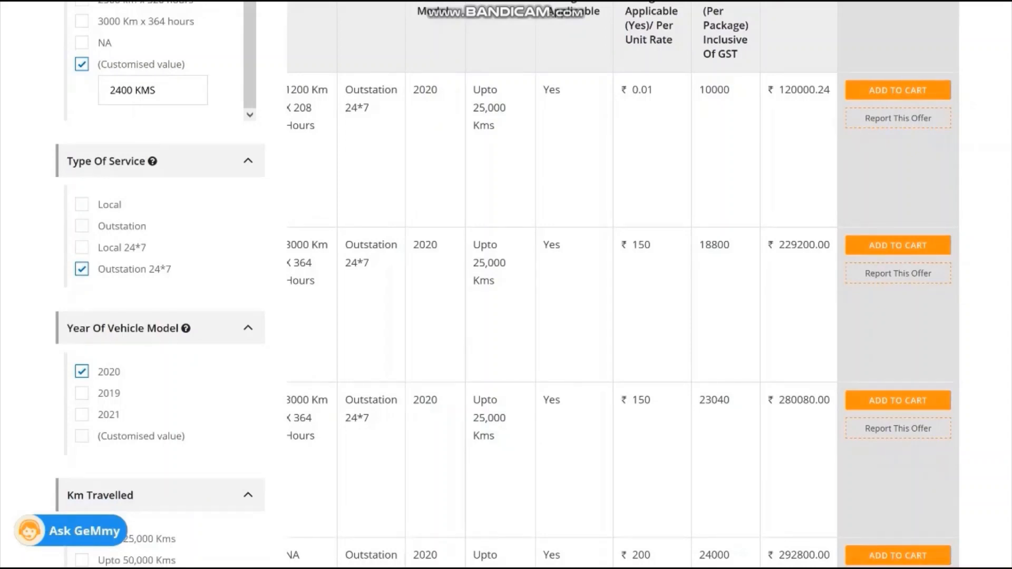
pyautogui.scroll(-1, 507, 284)
pyautogui.scroll(-2, 507, 285)
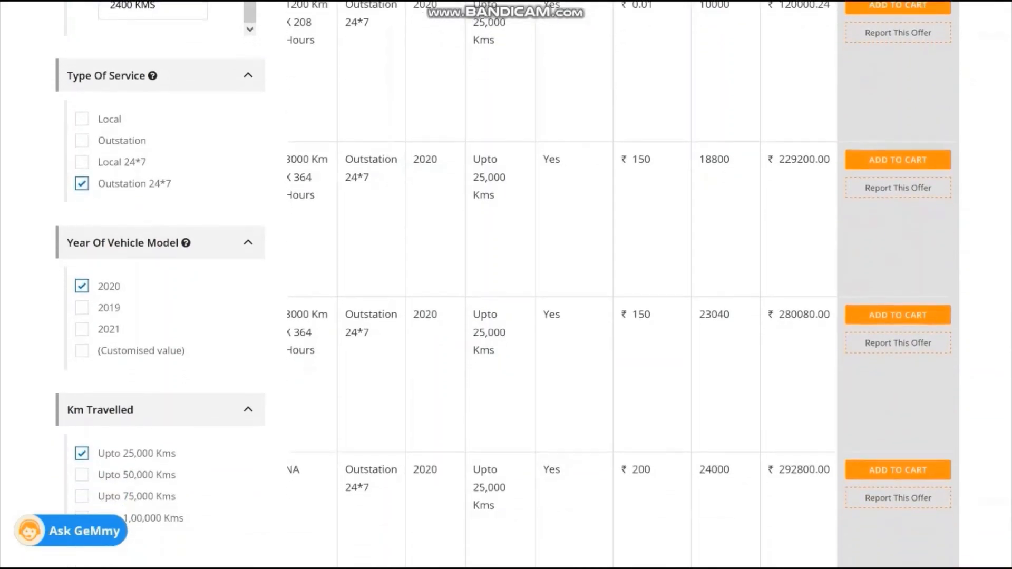
pyautogui.scroll(-5, 507, 284)
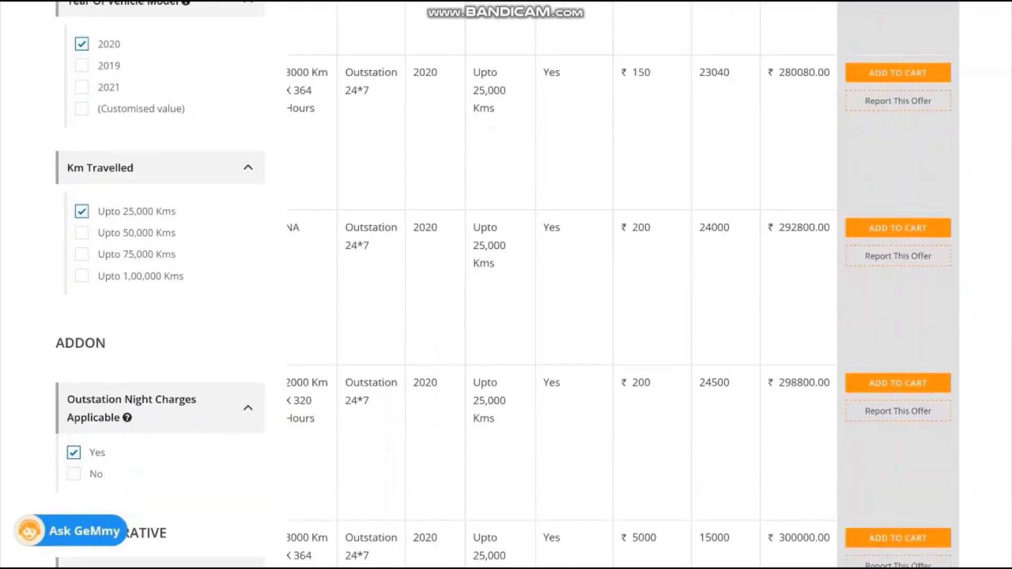
pyautogui.scroll(-9, 507, 285)
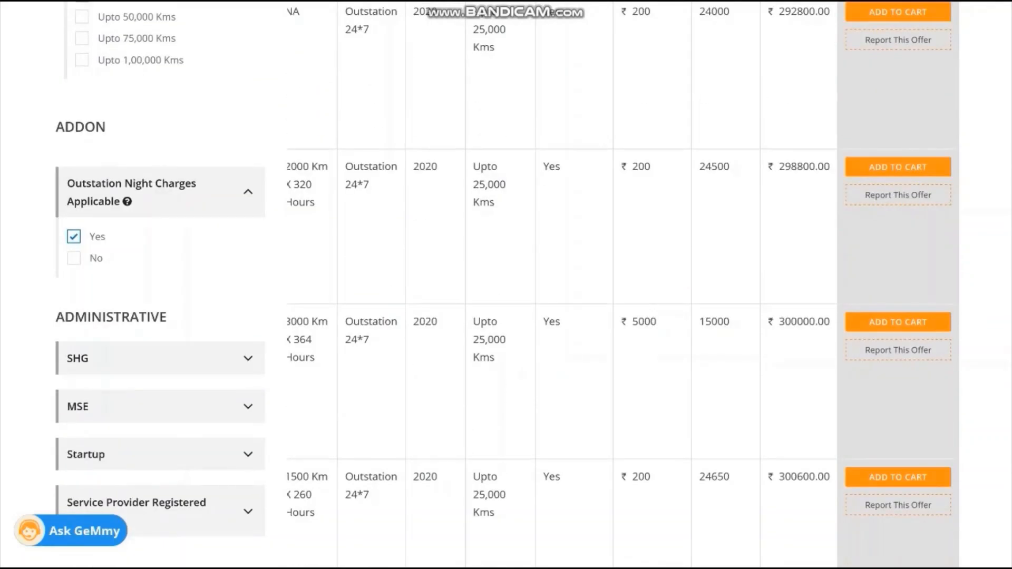
pyautogui.scroll(-10, 508, 284)
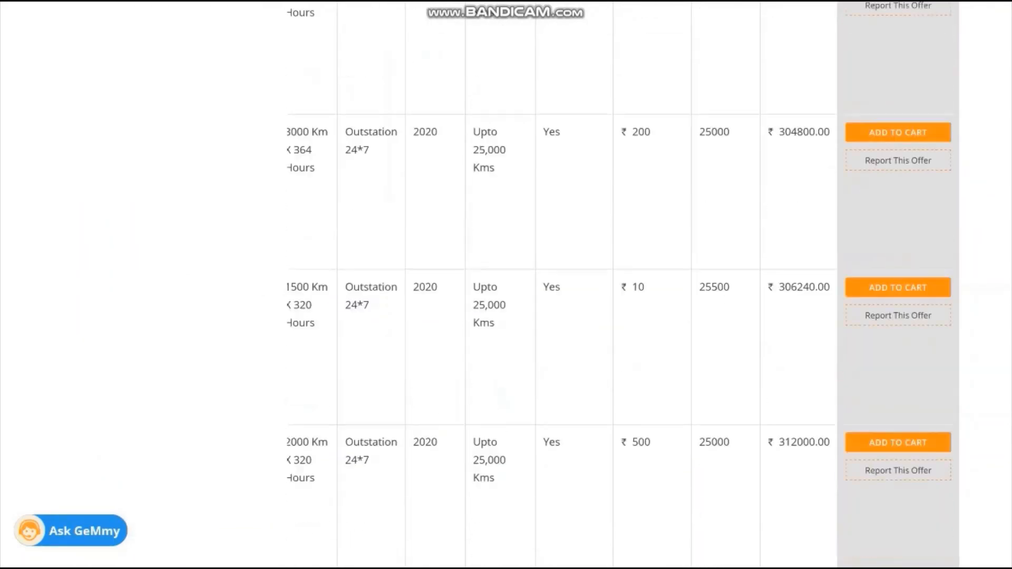
pyautogui.scroll(-20, 507, 285)
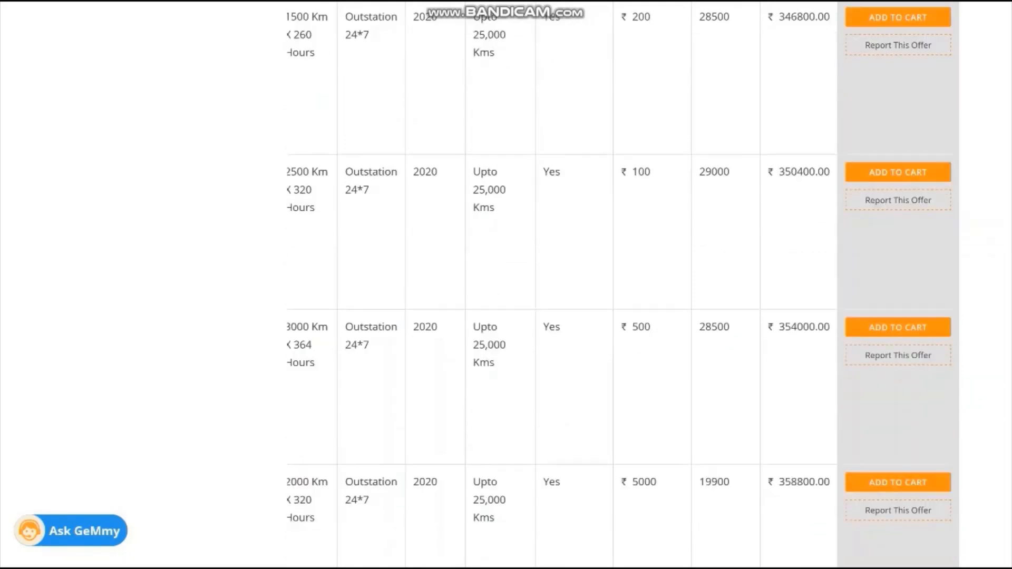
pyautogui.scroll(3, 508, 284)
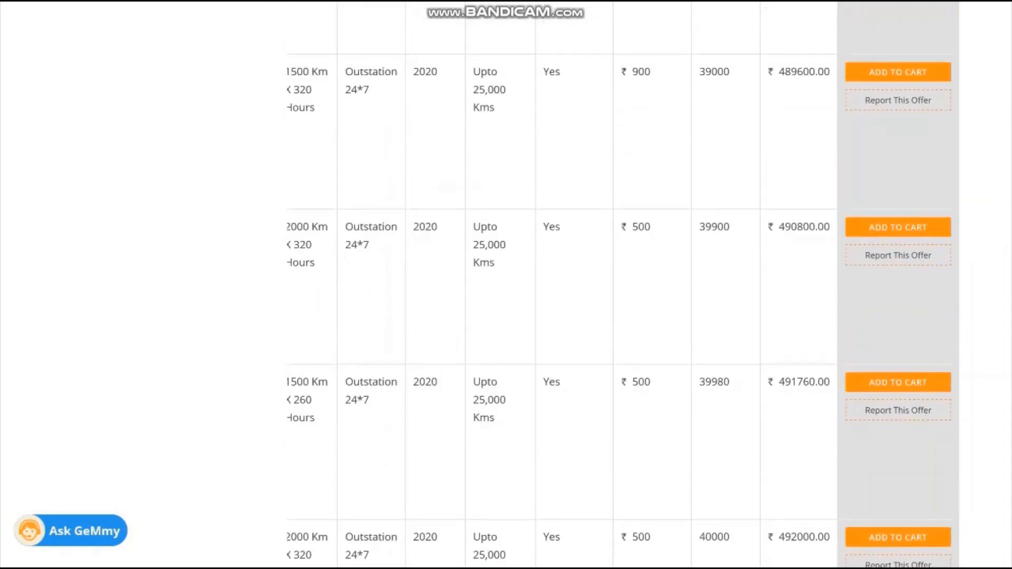
pyautogui.scroll(6, 619, 310)
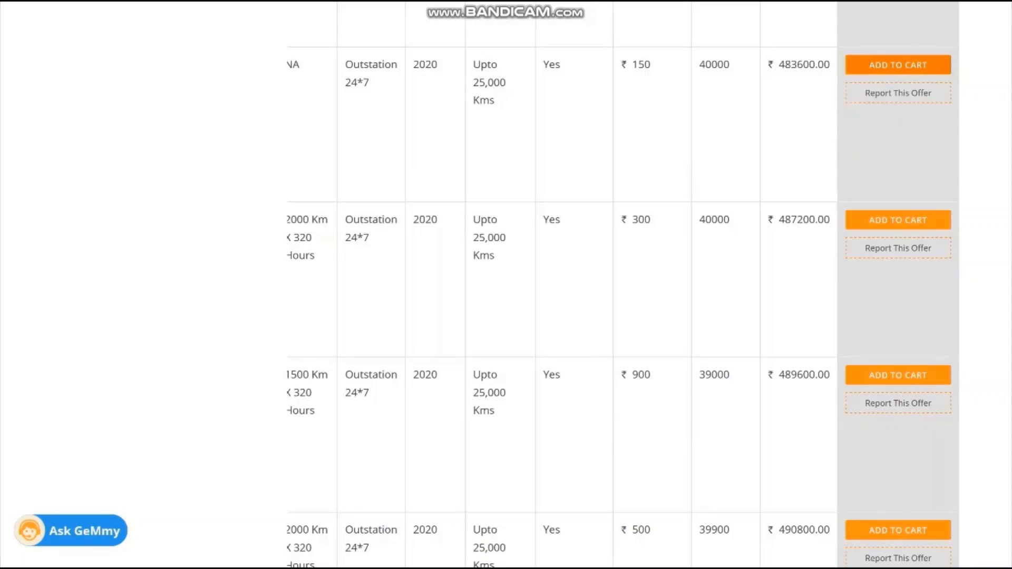
# Step: Add the SUV outstation cab offer to the cart and start a bid from it
pyautogui.click(897, 65)
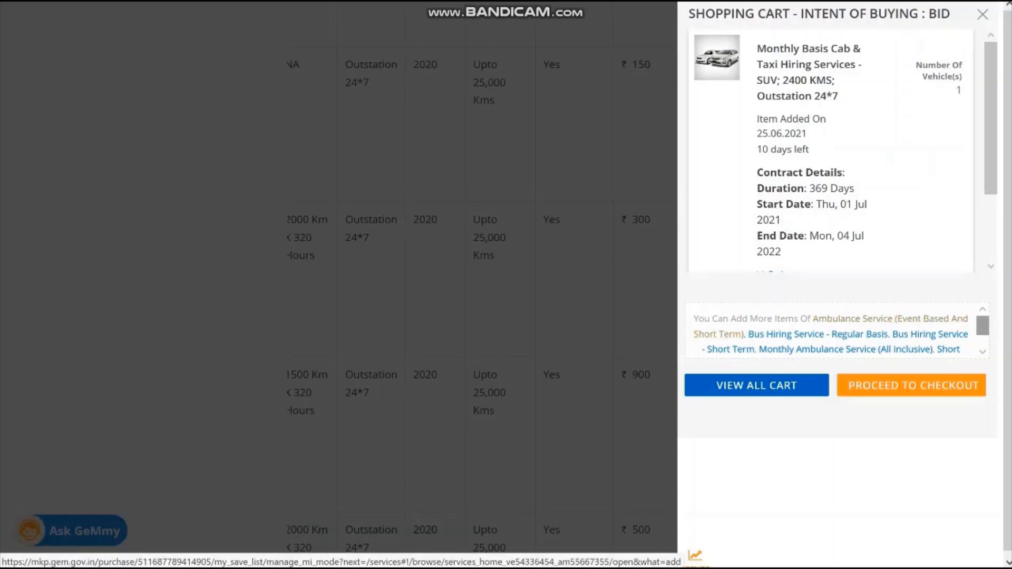
pyautogui.scroll(-1, 830, 331)
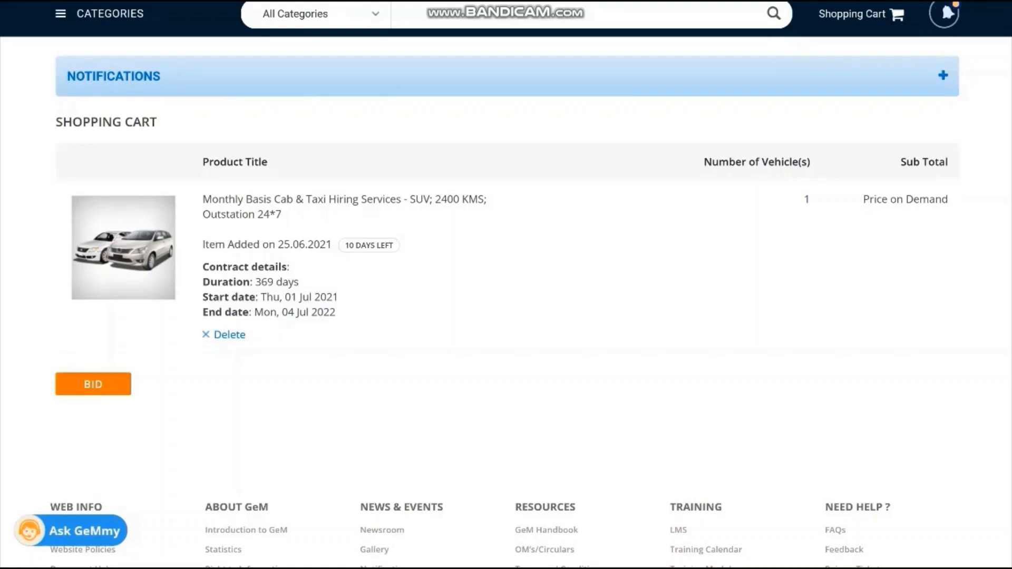
pyautogui.click(93, 384)
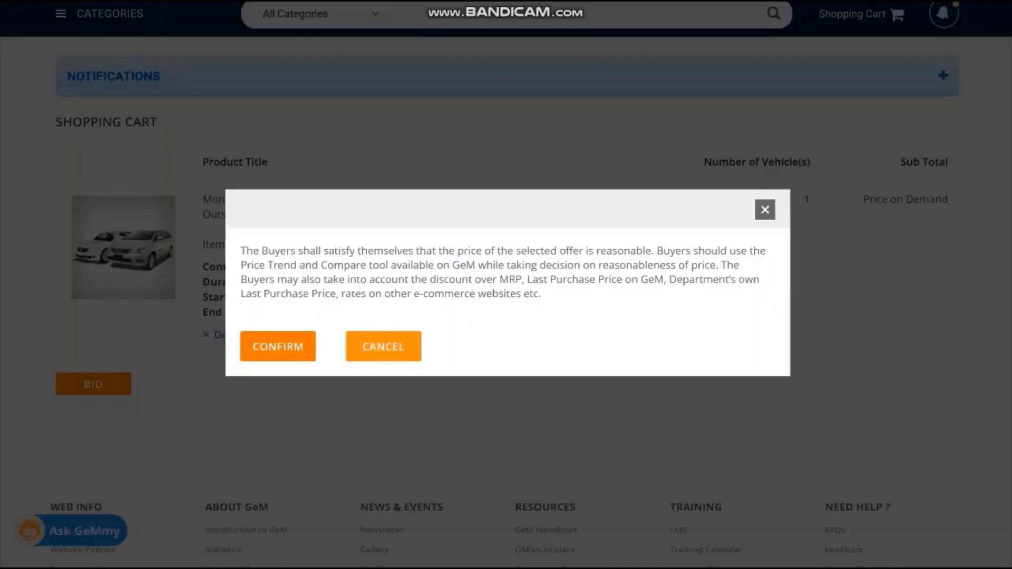
# Step: Confirm the price-reasonableness notice to load the Create Bid Specifications page
pyautogui.click(278, 345)
pyautogui.scroll(-1, 506, 285)
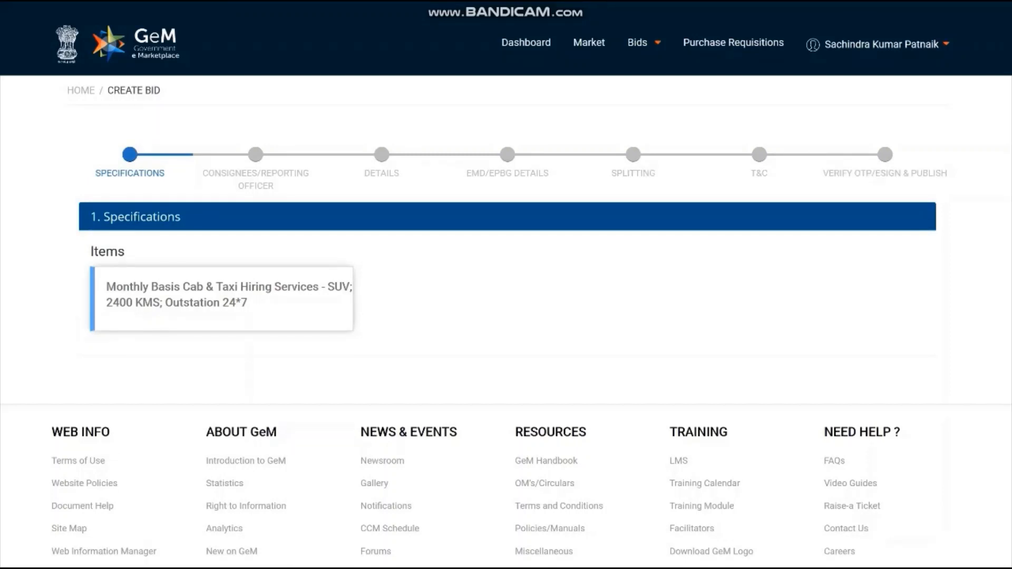
# Step: Open the cab item's specifications and add car models including Maruti Suzuki XL6 to Type of car
pyautogui.click(222, 292)
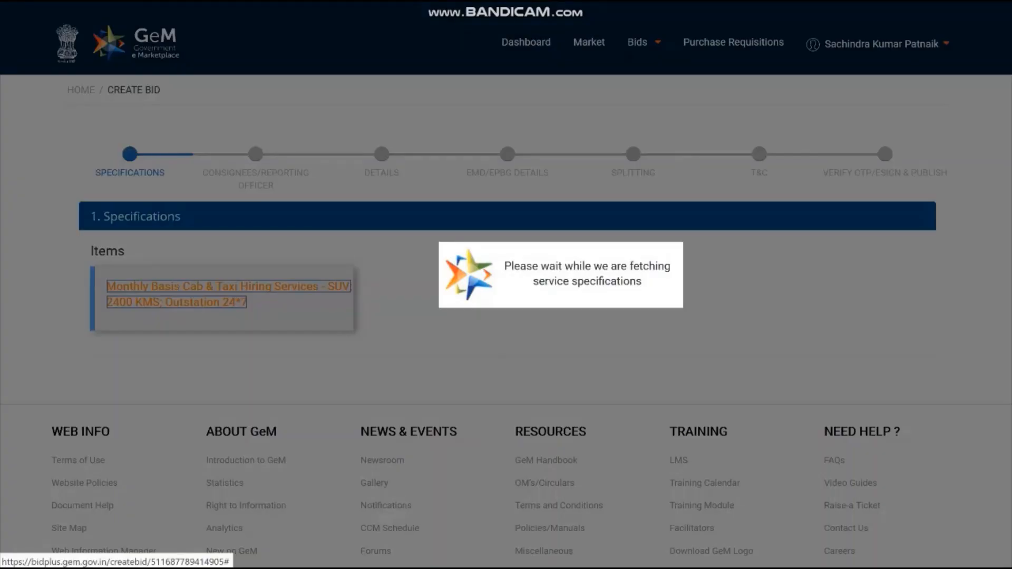
pyautogui.scroll(-5, 506, 284)
pyautogui.scroll(-1, 506, 285)
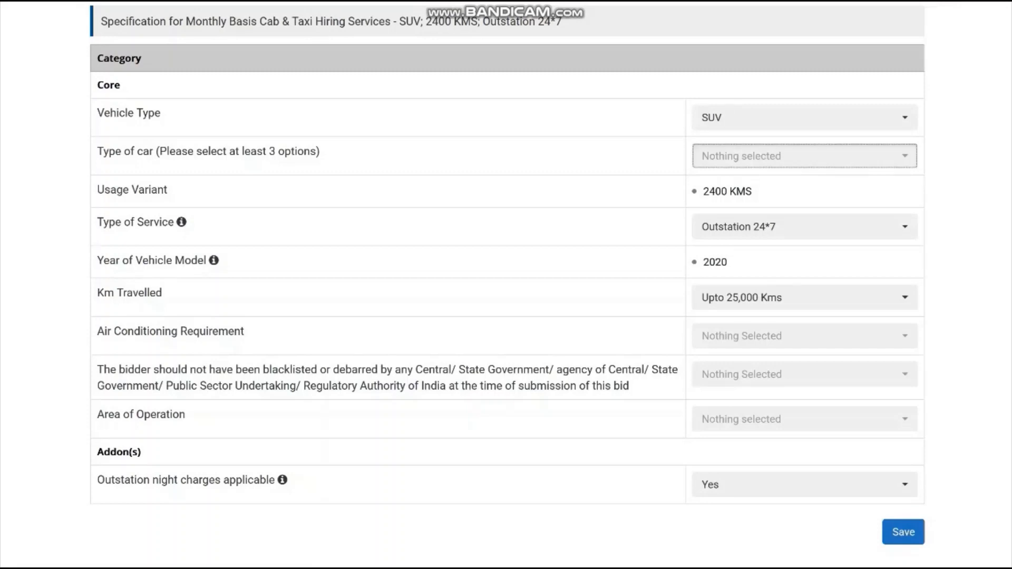
pyautogui.click(767, 157)
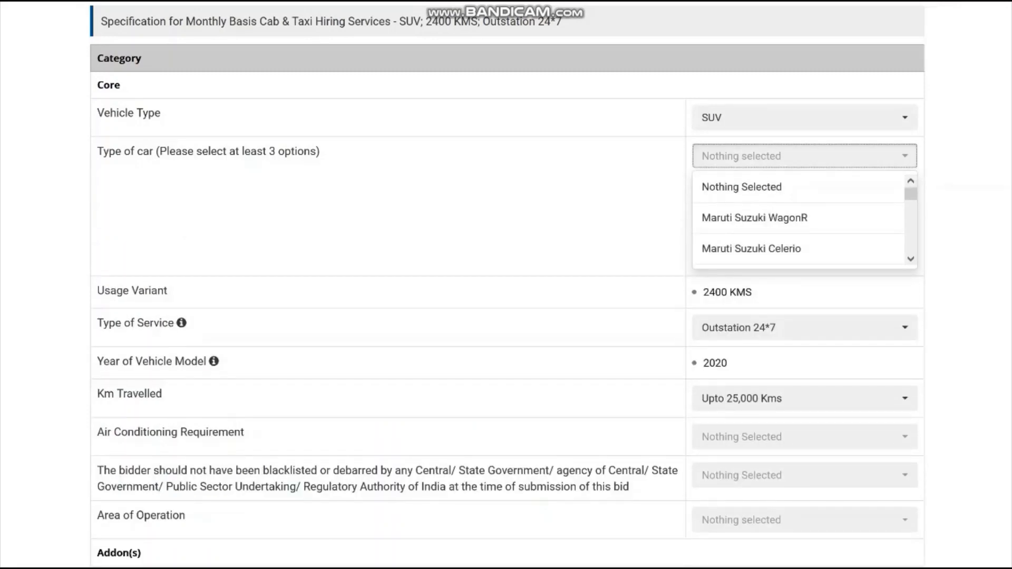
pyautogui.scroll(-3, 798, 221)
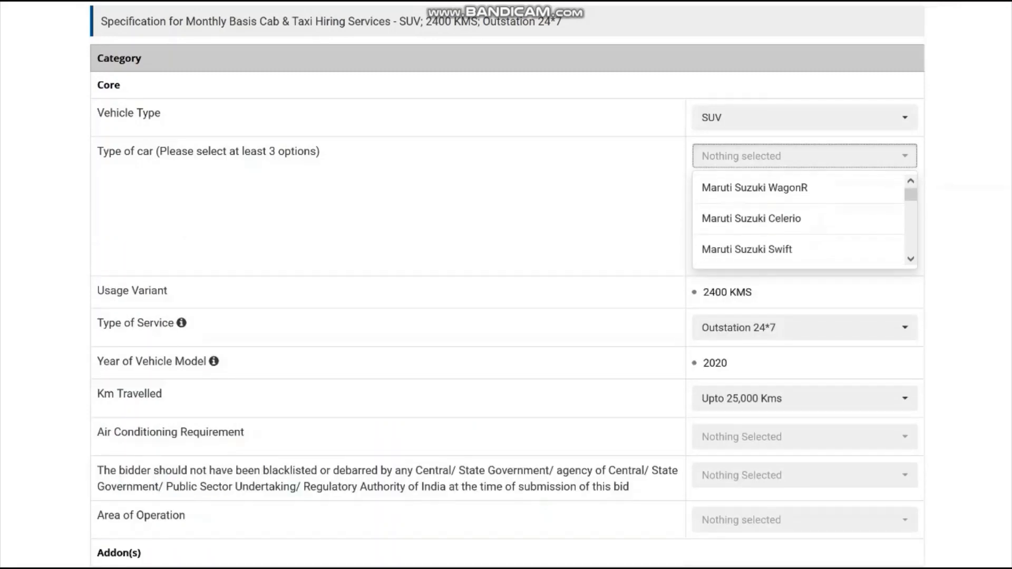
pyautogui.scroll(-3, 798, 222)
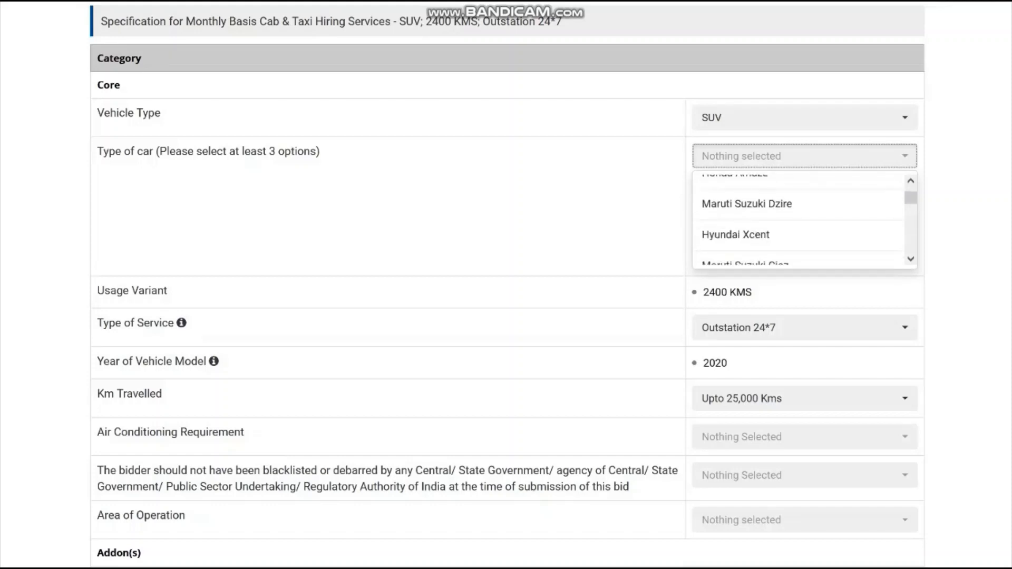
pyautogui.scroll(-3, 798, 221)
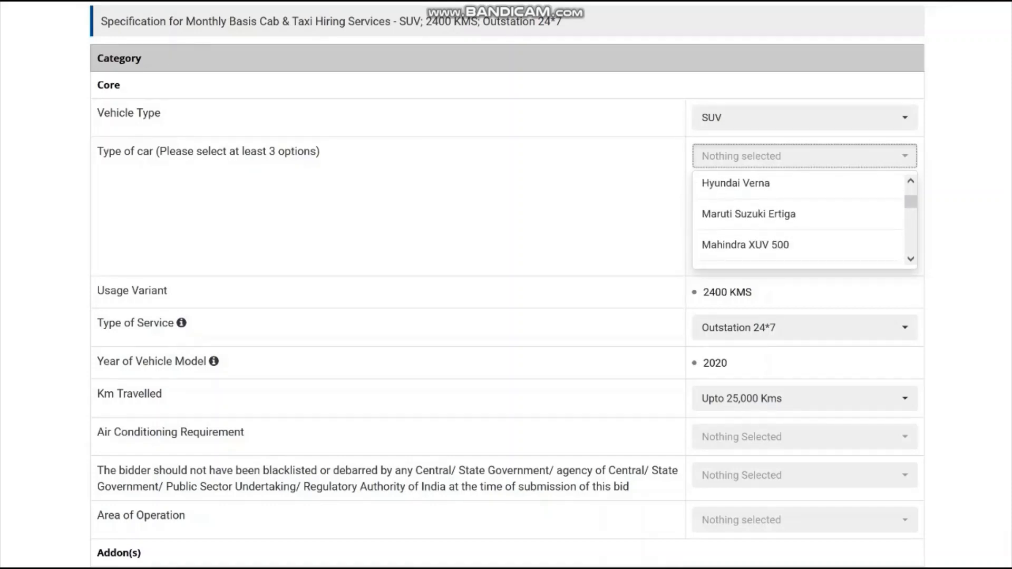
pyautogui.scroll(-1, 798, 222)
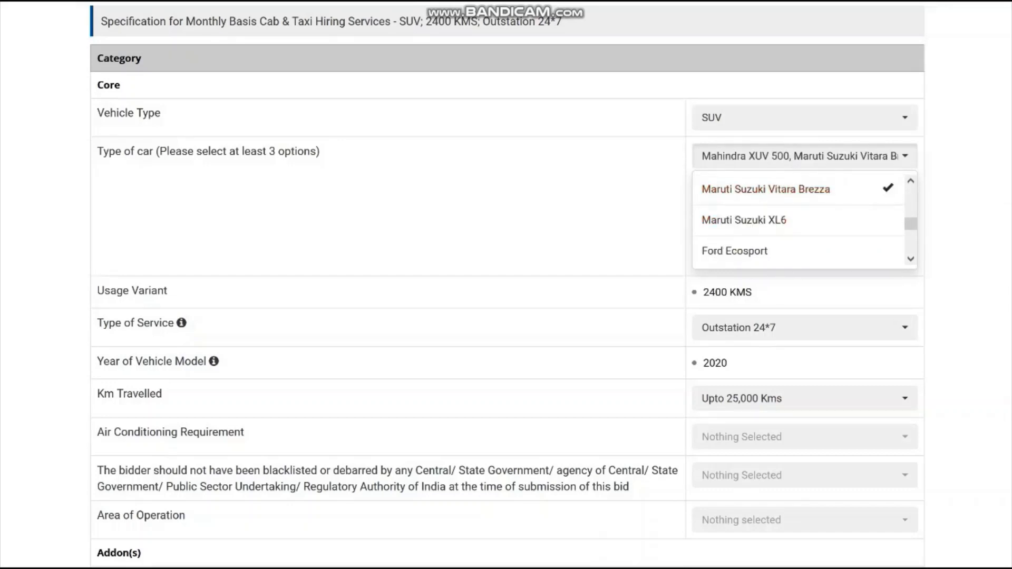
pyautogui.click(744, 220)
pyautogui.press('Escape')
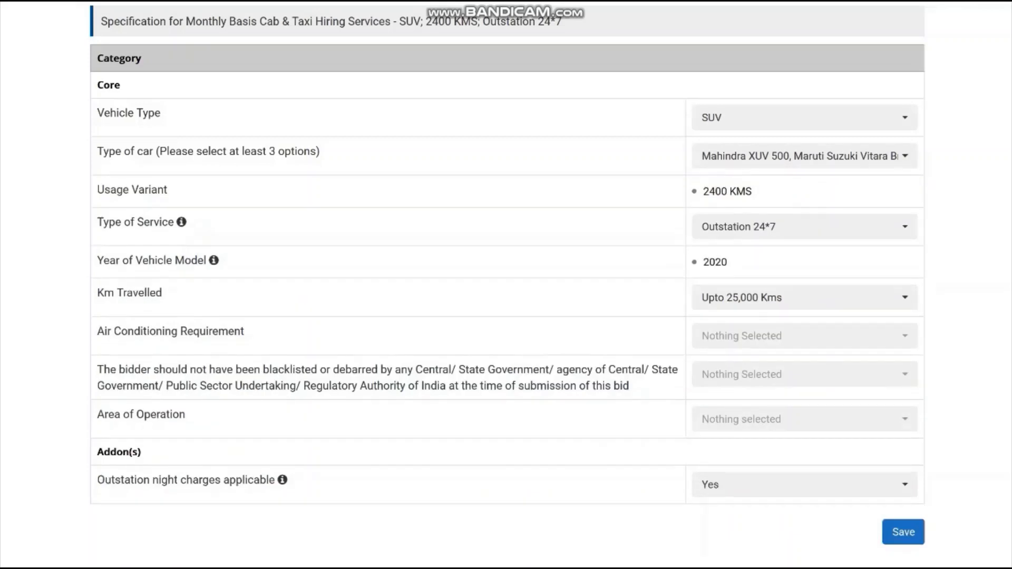
# Step: Set A/C required, blacklisting declaration Yes, and area of operation Plains
pyautogui.scroll(-1, 506, 284)
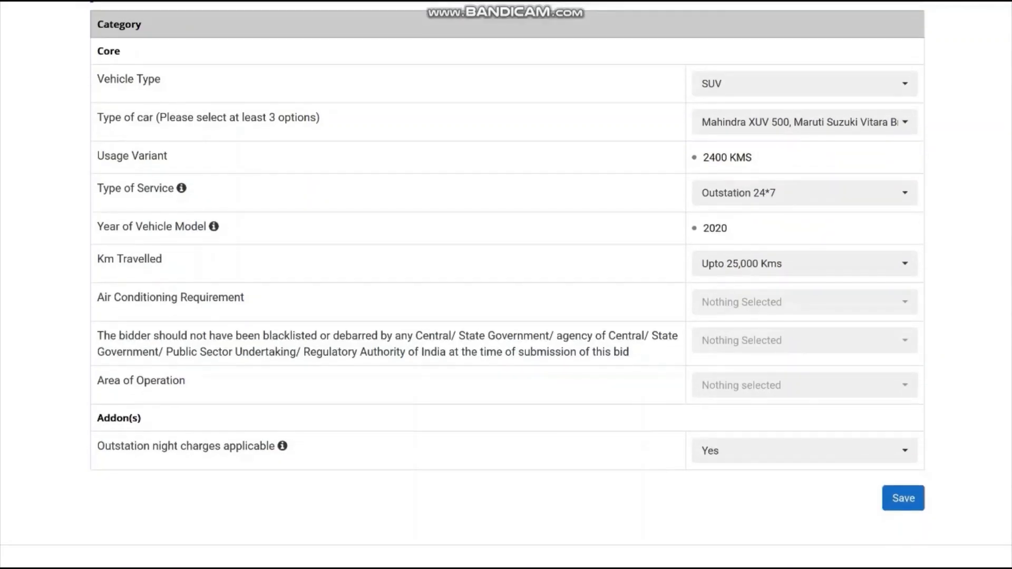
pyautogui.click(804, 302)
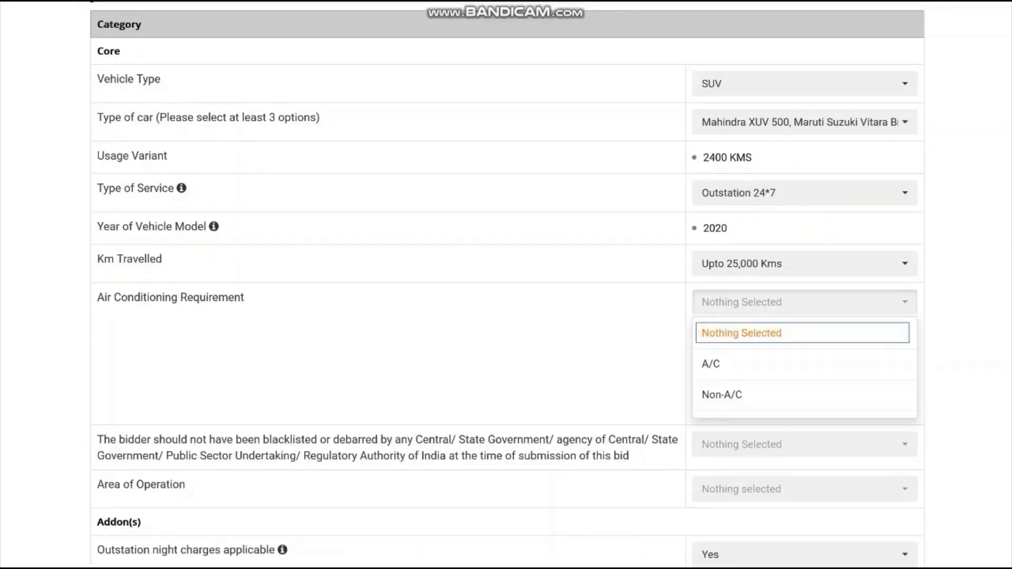
pyautogui.click(711, 364)
pyautogui.click(804, 341)
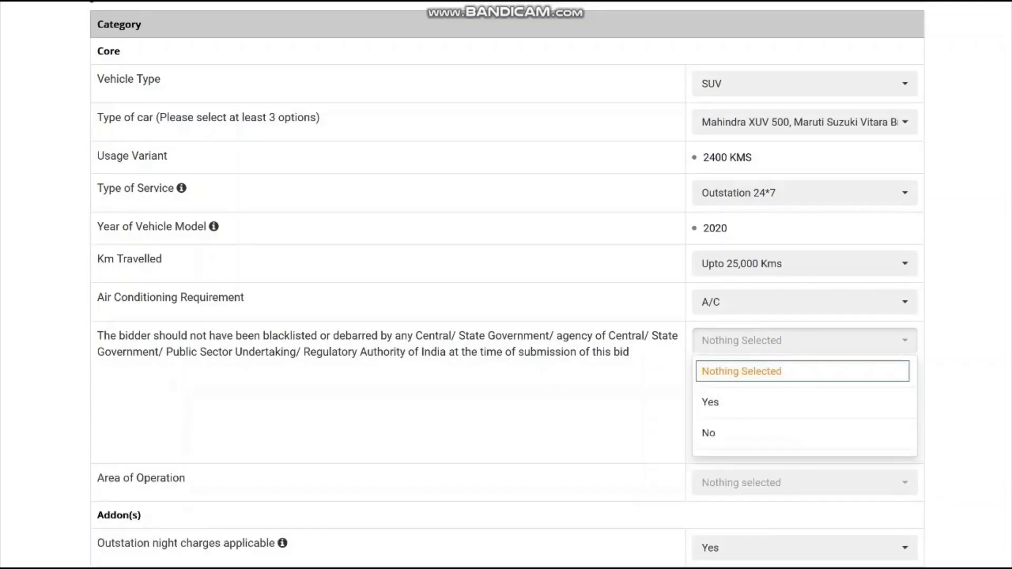
pyautogui.click(710, 403)
pyautogui.scroll(-2, 804, 338)
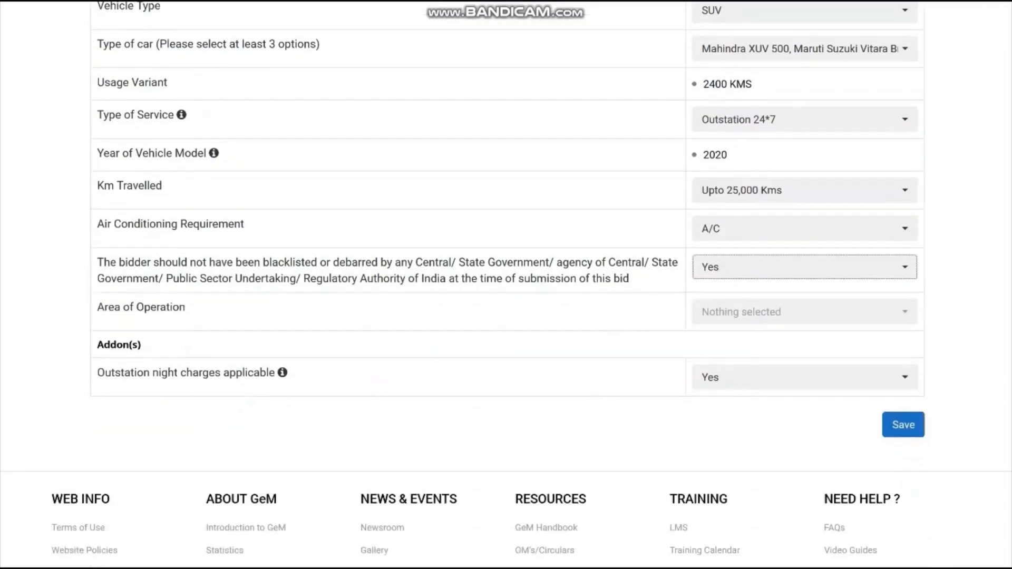
pyautogui.click(804, 299)
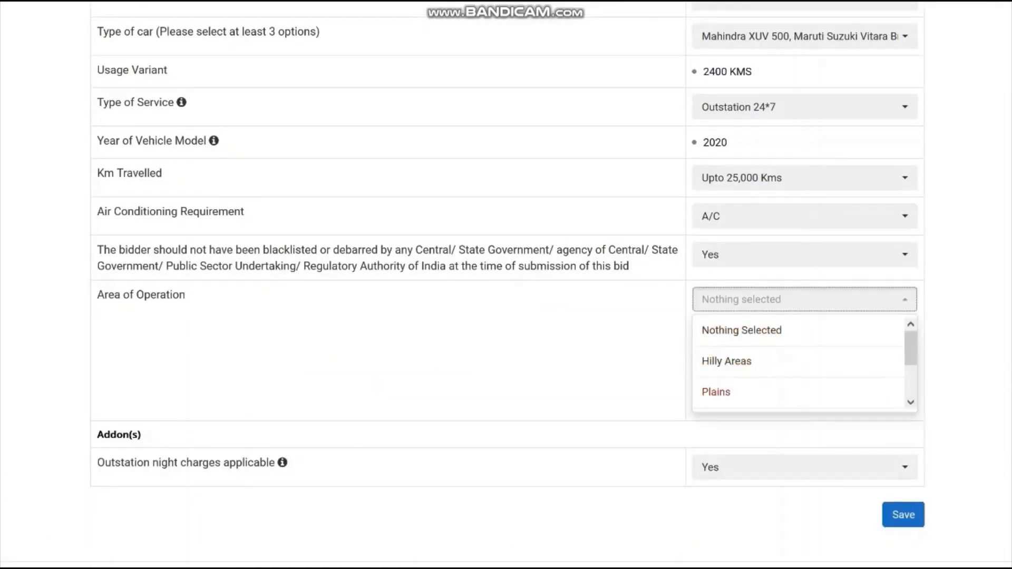
pyautogui.click(715, 392)
# Step: Save the cab specifications with Plains as area of operation and continue to Consignees/Reporting Officer
pyautogui.click(527, 364)
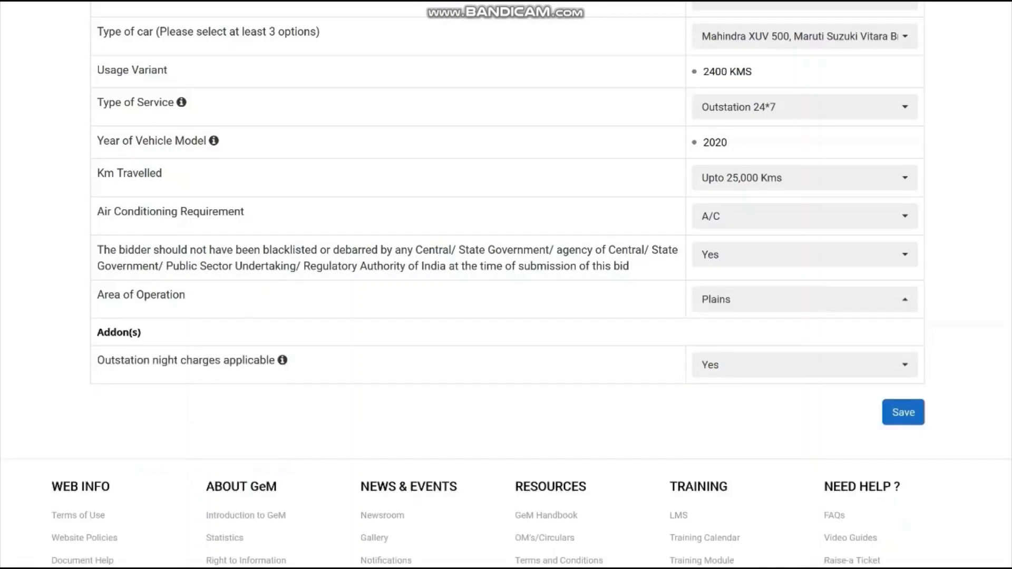
pyautogui.click(903, 412)
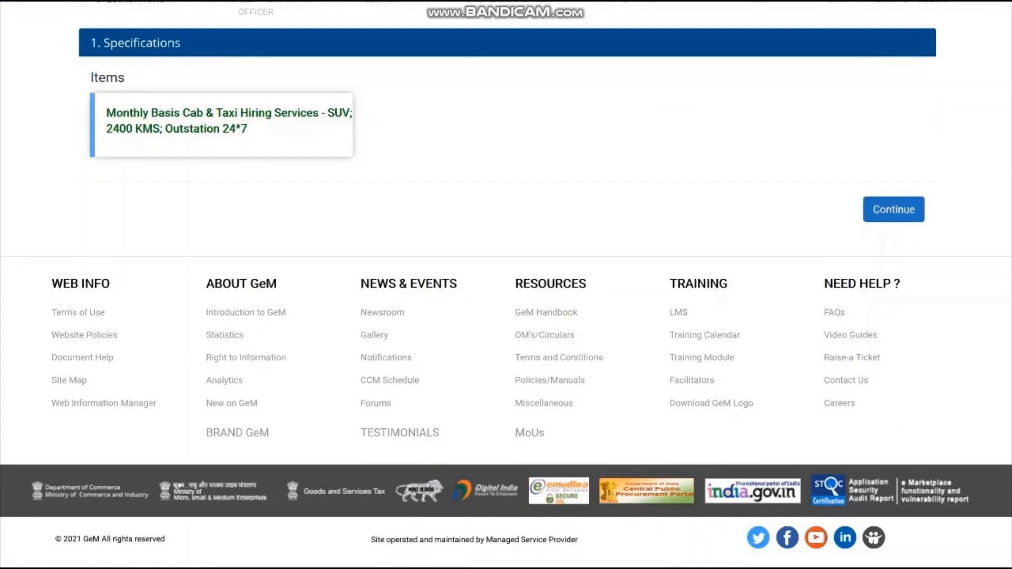
pyautogui.click(893, 209)
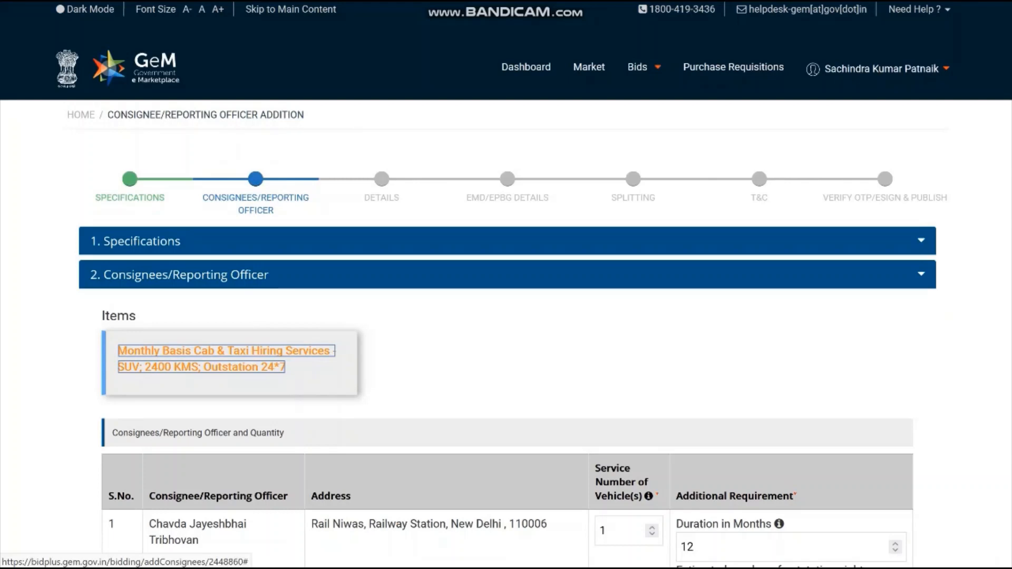
# Step: Save the consignee with 1 vehicle, 12 months and 2 outstation nights monthly, then continue
pyautogui.scroll(-1, 506, 316)
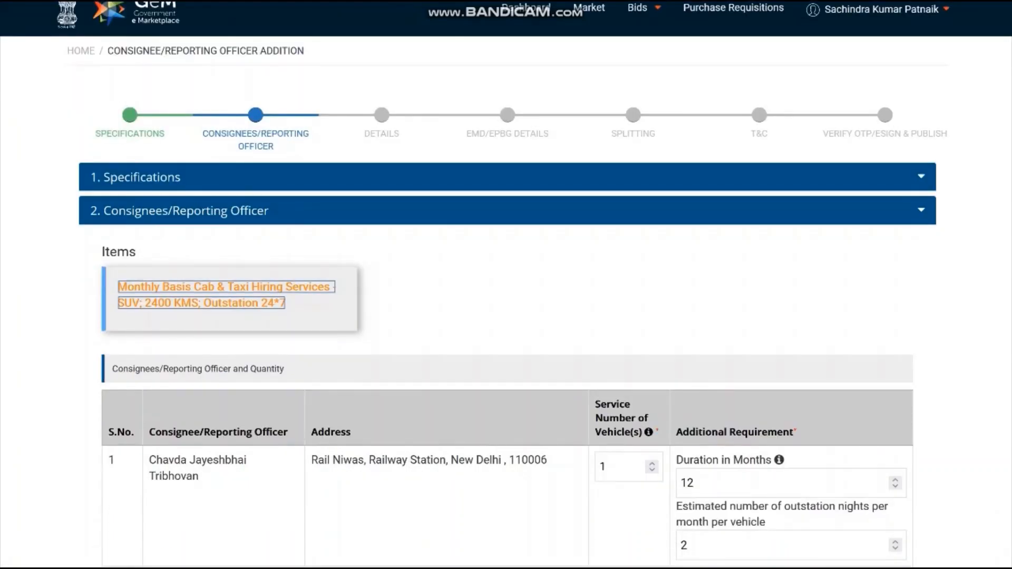
pyautogui.scroll(-3, 506, 317)
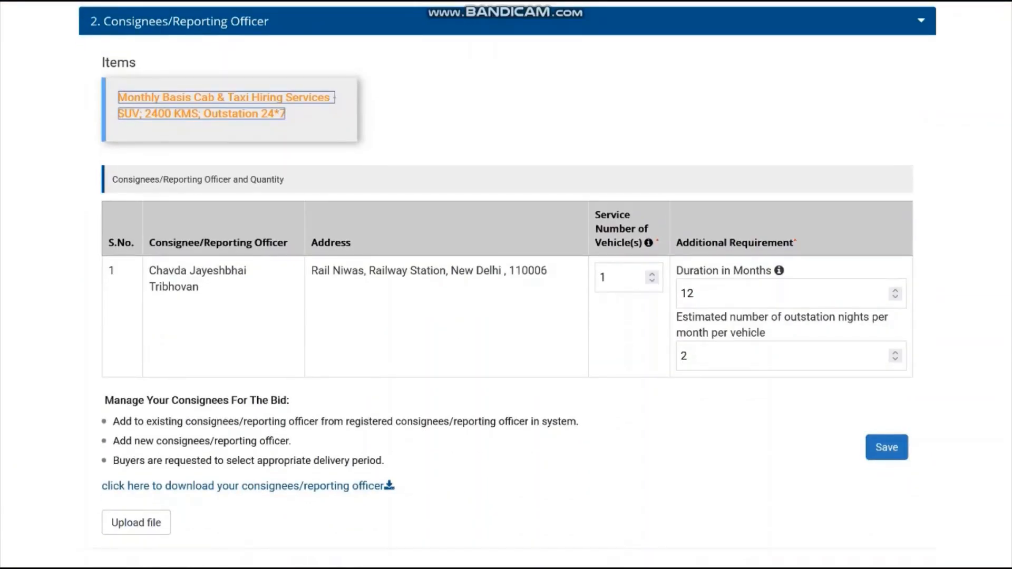
pyautogui.click(886, 447)
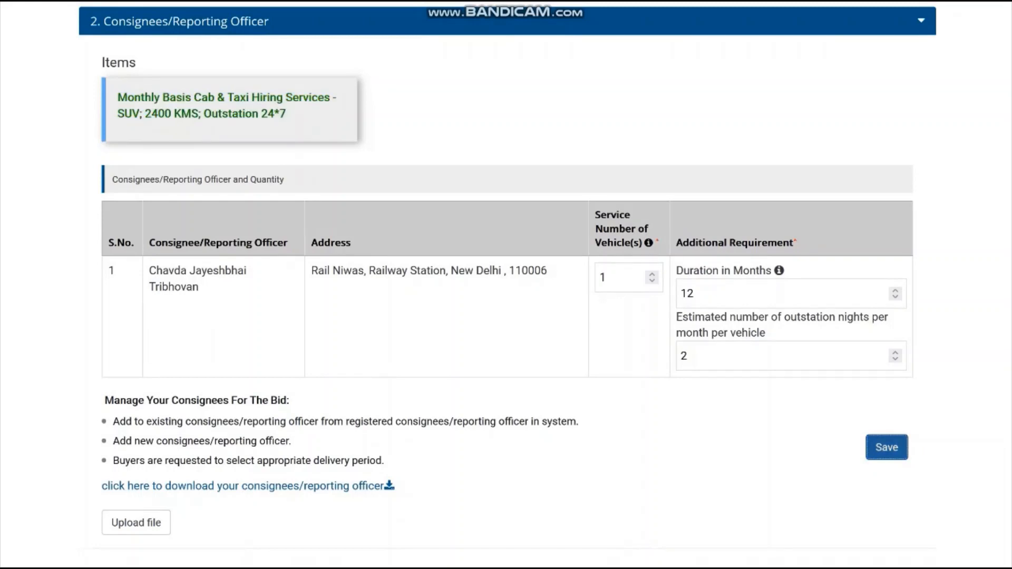
pyautogui.press('Return')
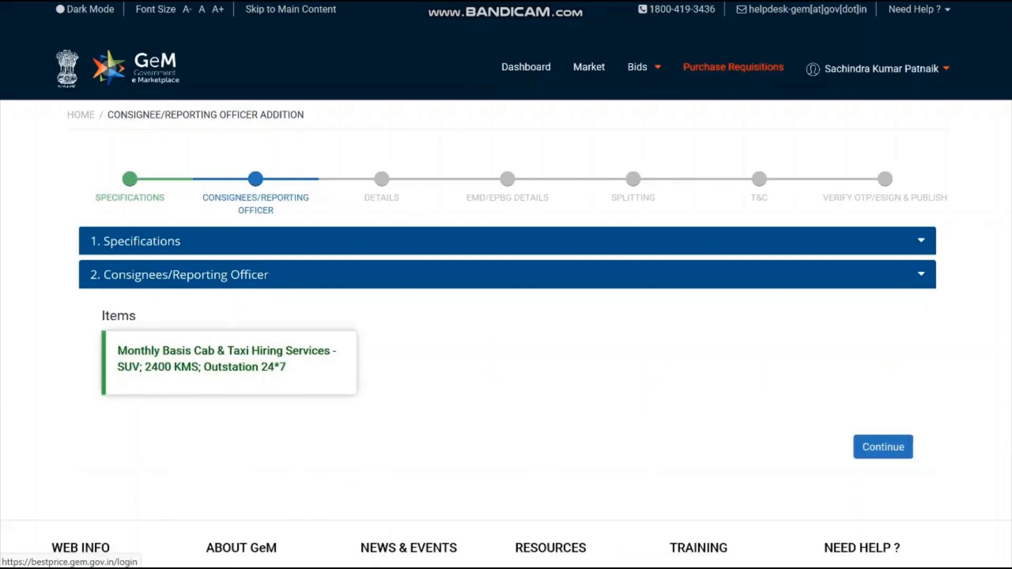
pyautogui.click(883, 447)
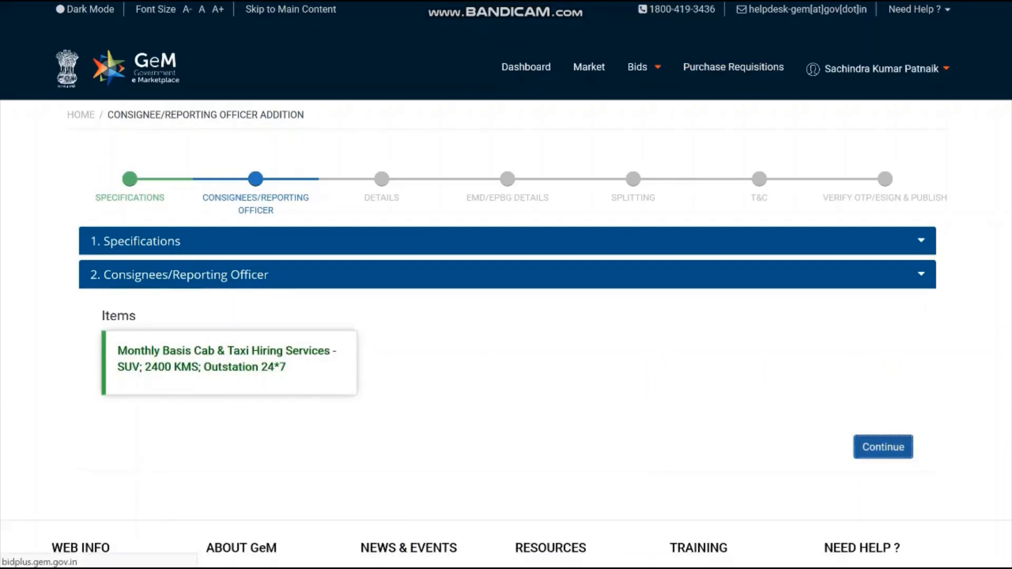
# Step: Choose a 15-day bid duration so the bid ends 10-07-2021 at 6:00 PM
pyautogui.scroll(-4, 506, 285)
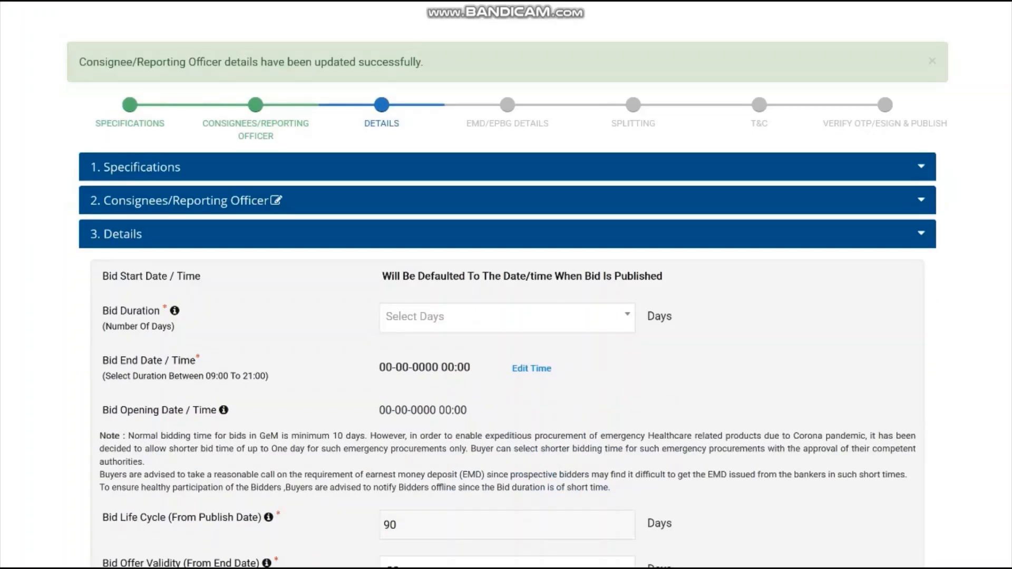
pyautogui.scroll(-1, 506, 285)
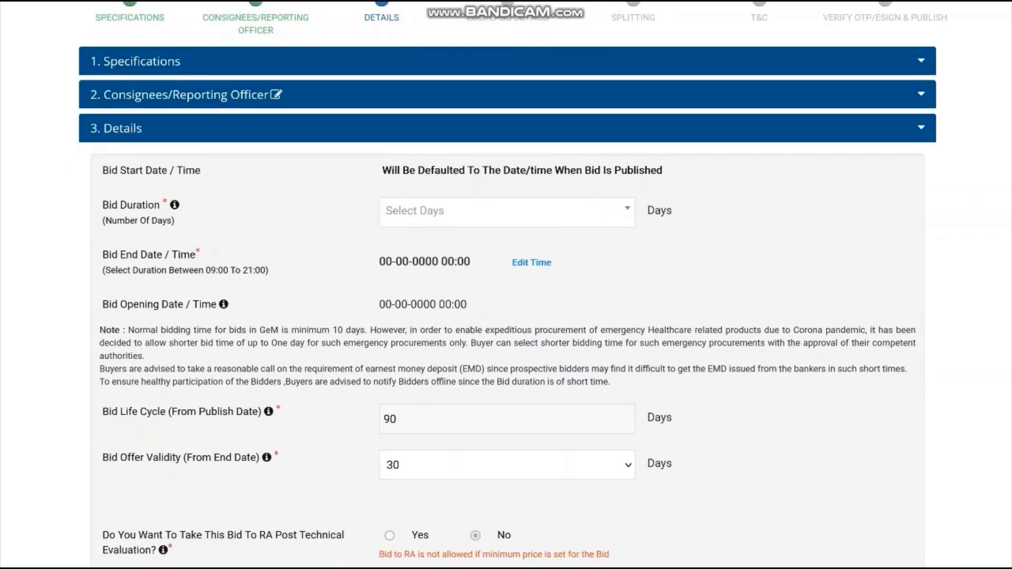
pyautogui.scroll(-1, 505, 285)
pyautogui.click(507, 180)
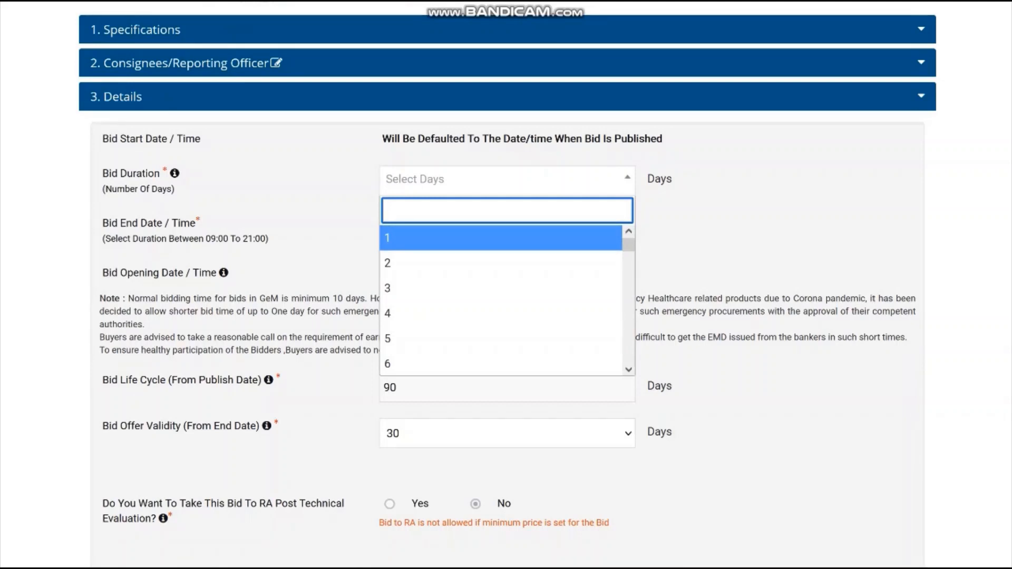
pyautogui.scroll(-15, 501, 301)
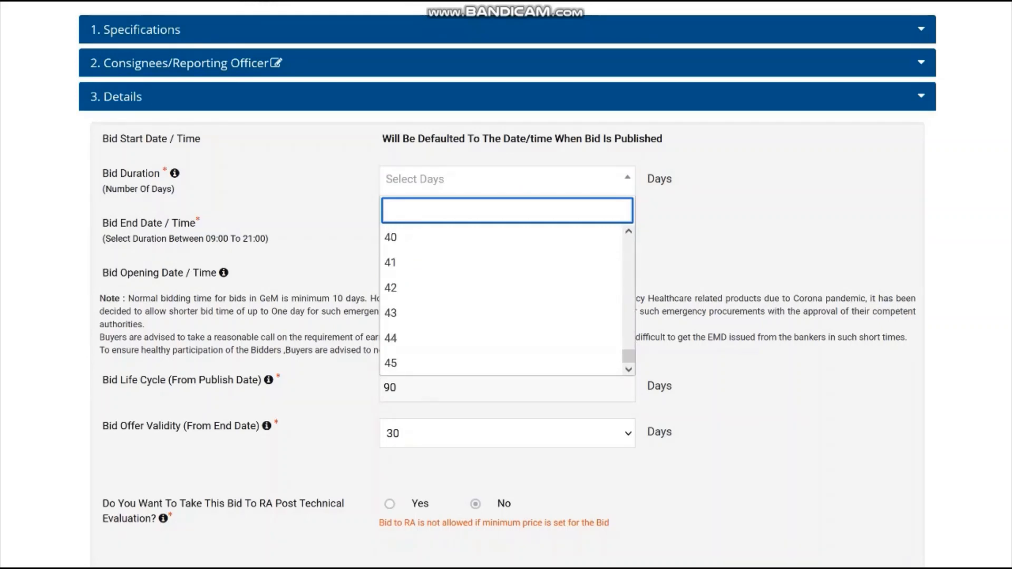
pyautogui.scroll(15, 500, 300)
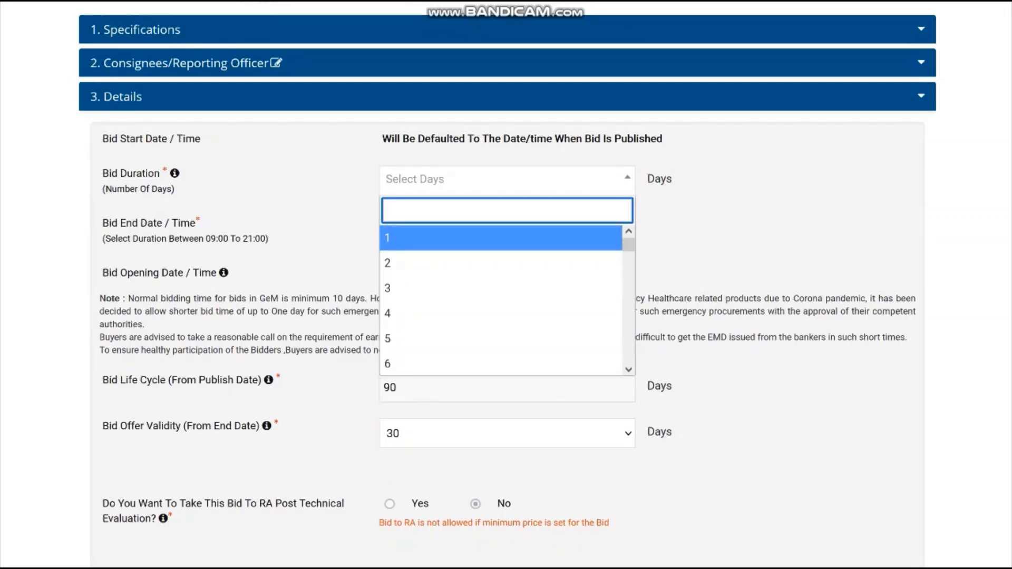
pyautogui.scroll(-4, 501, 326)
pyautogui.click(501, 327)
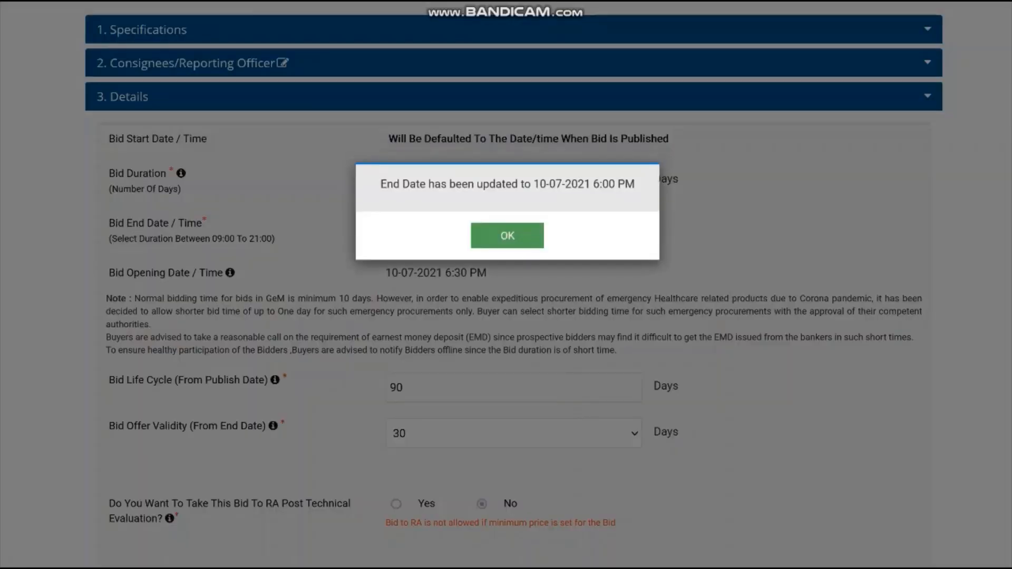
pyautogui.click(507, 236)
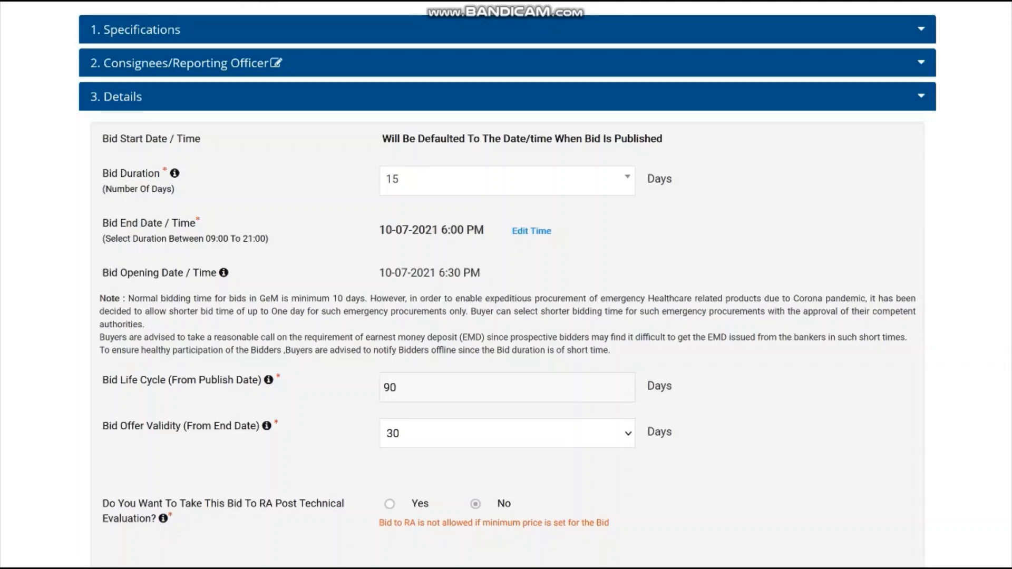
pyautogui.scroll(-3, 506, 285)
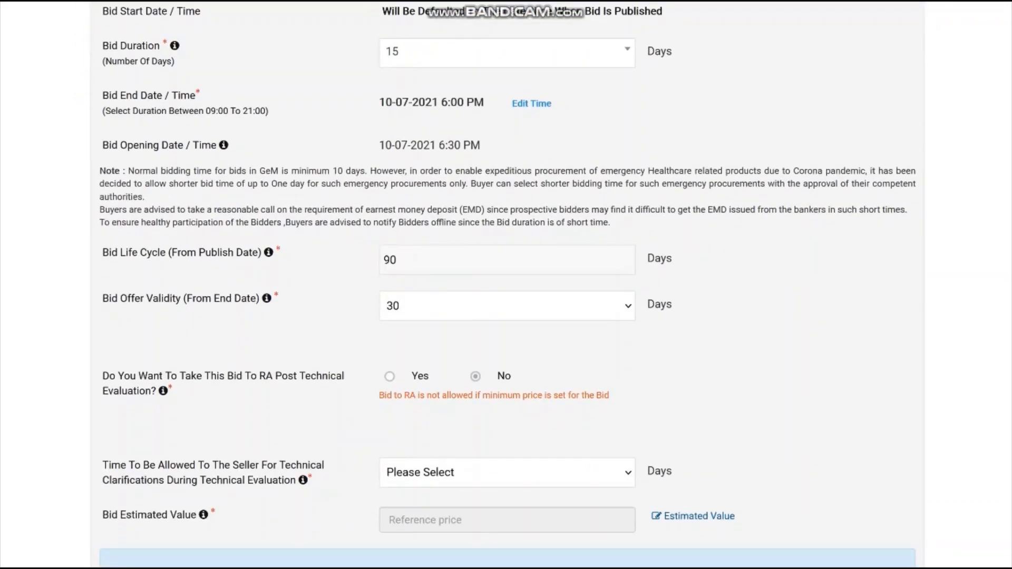
pyautogui.scroll(-1, 506, 285)
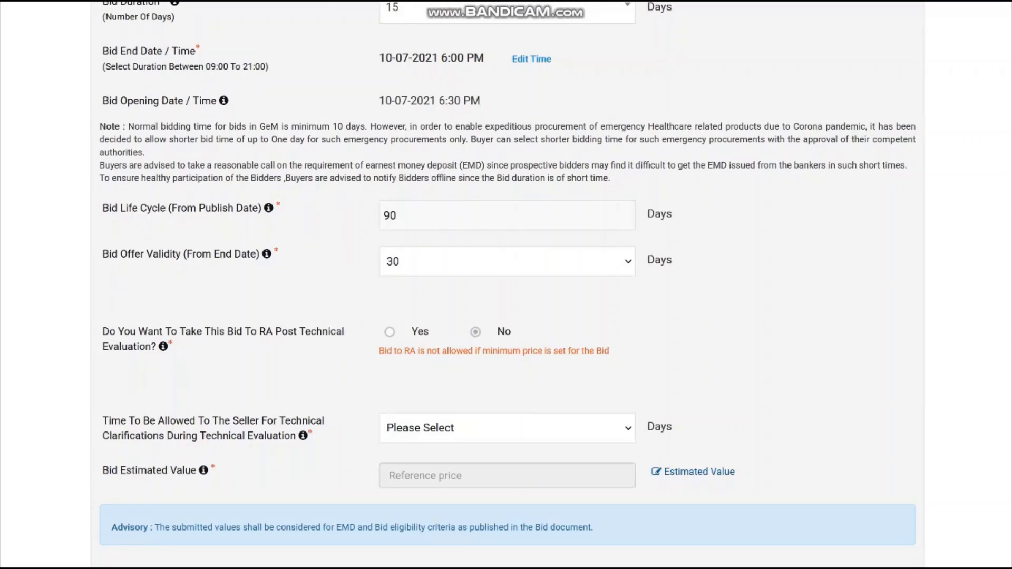
pyautogui.scroll(-1, 506, 284)
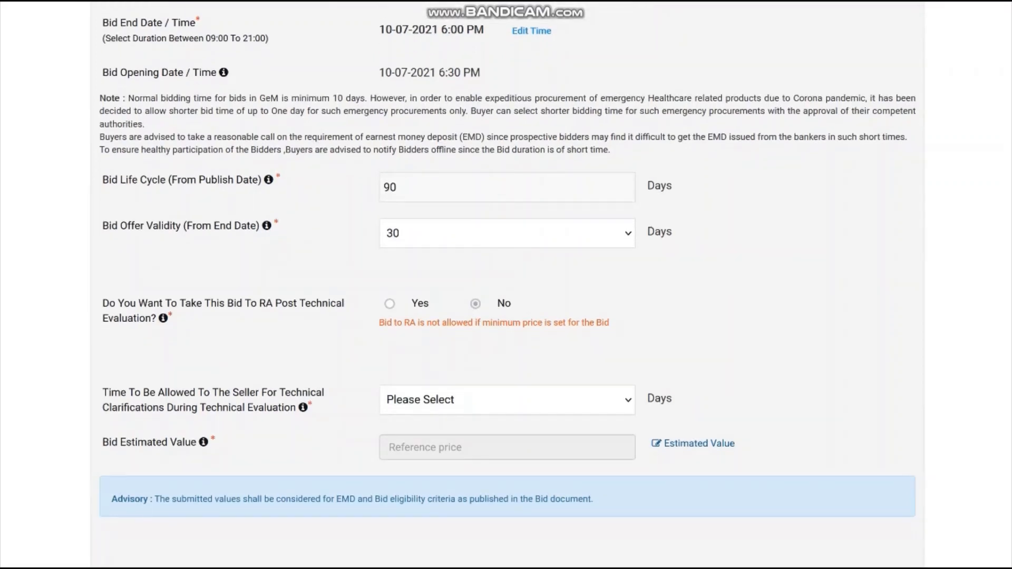
pyautogui.scroll(-1, 505, 285)
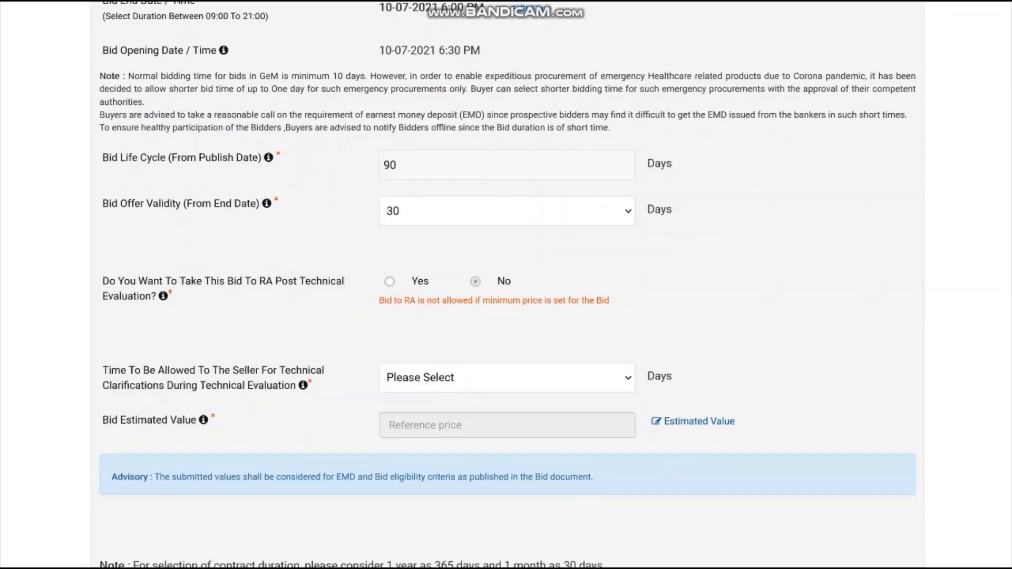
# Step: Set the bid offer validity to 60 days
pyautogui.click(507, 211)
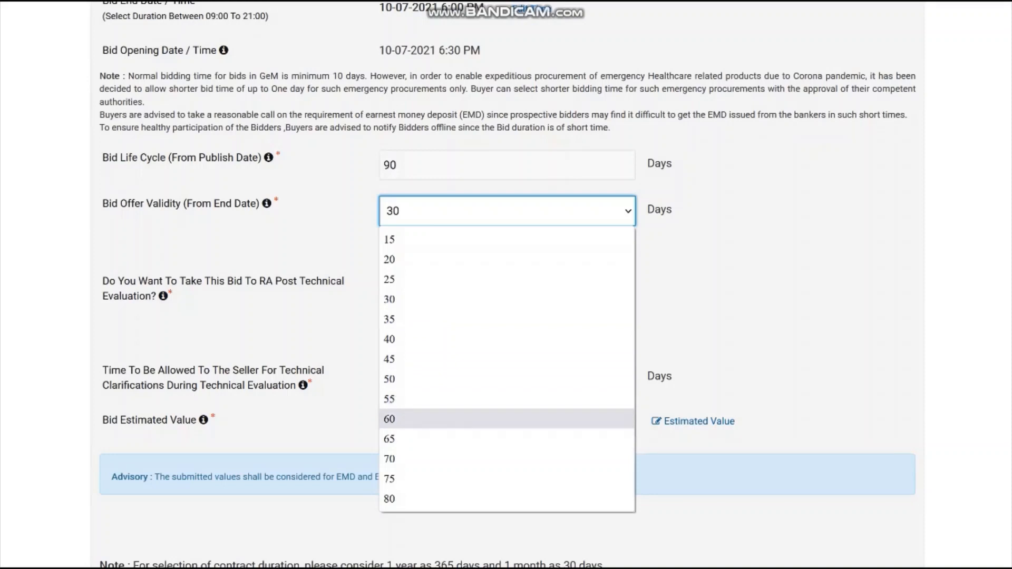
pyautogui.click(389, 418)
pyautogui.scroll(-2, 507, 285)
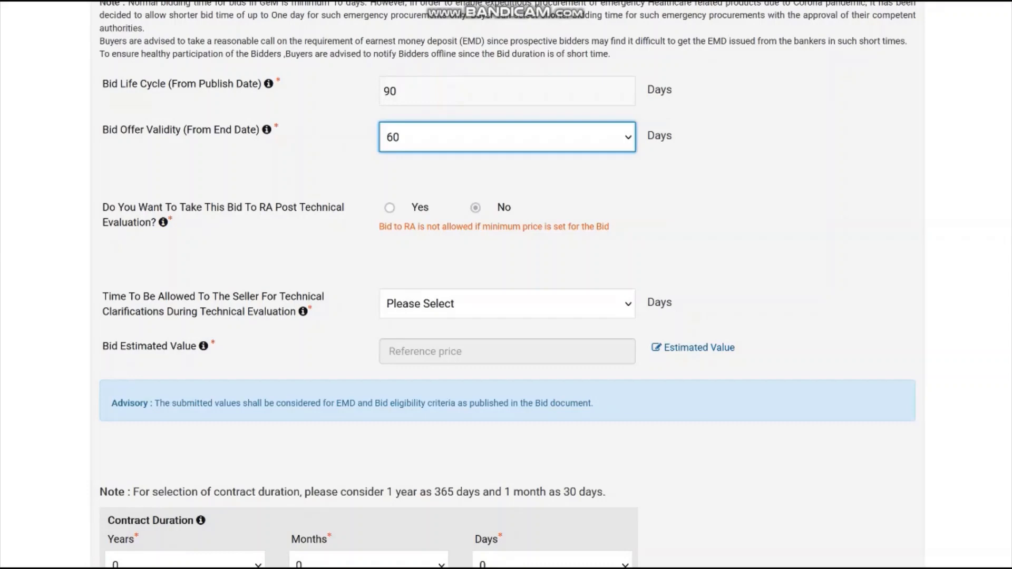
pyautogui.scroll(-2, 507, 285)
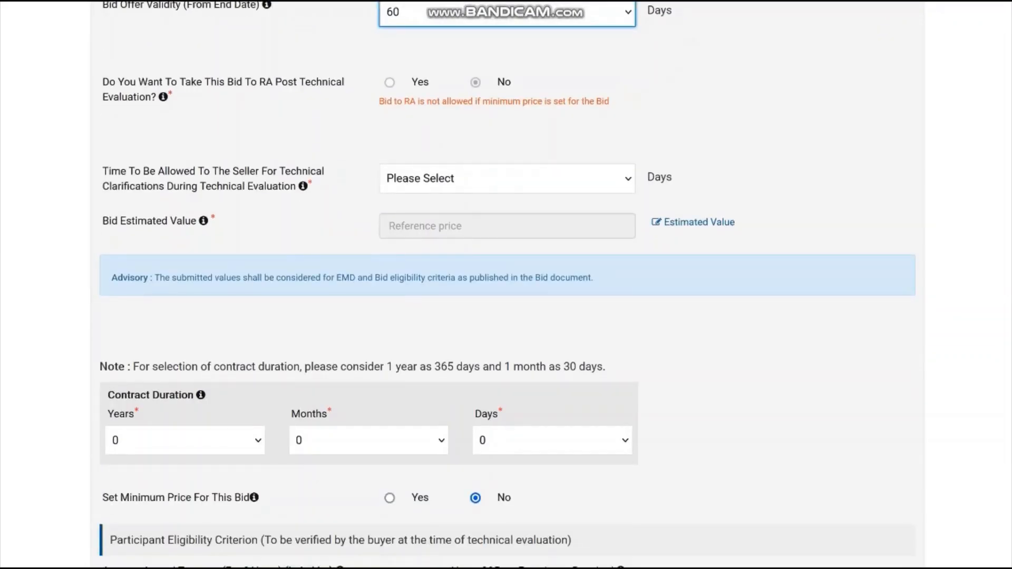
# Step: Allow 2 days for technical clarifications and open the bid's Estimated Value dialog
pyautogui.click(519, 182)
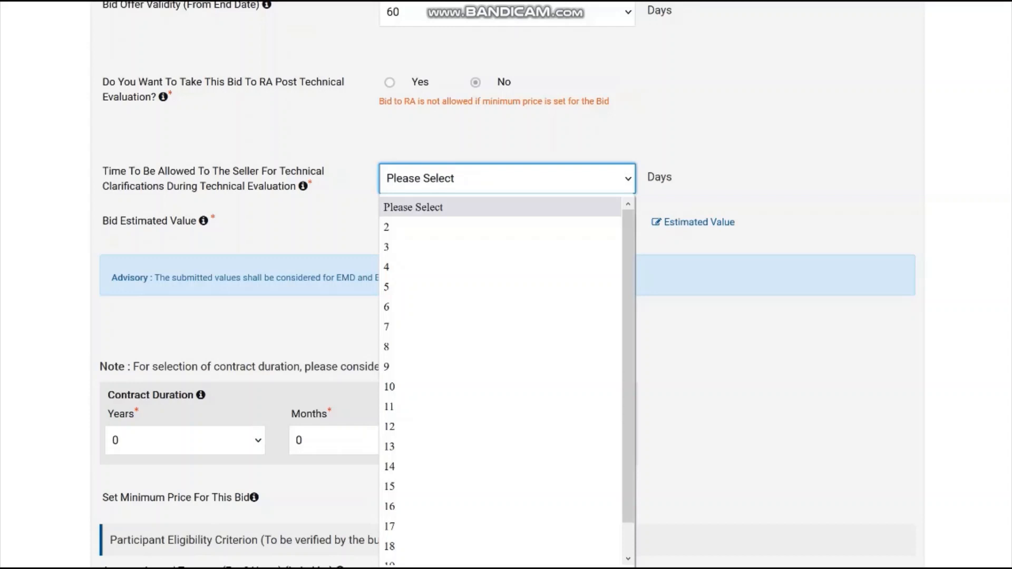
pyautogui.press('Down')
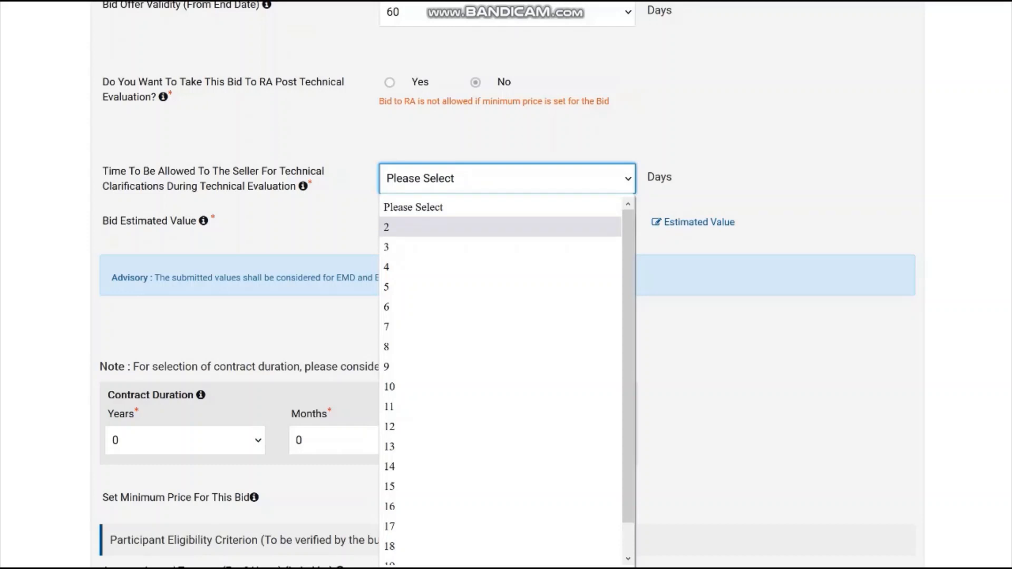
pyautogui.press('Return')
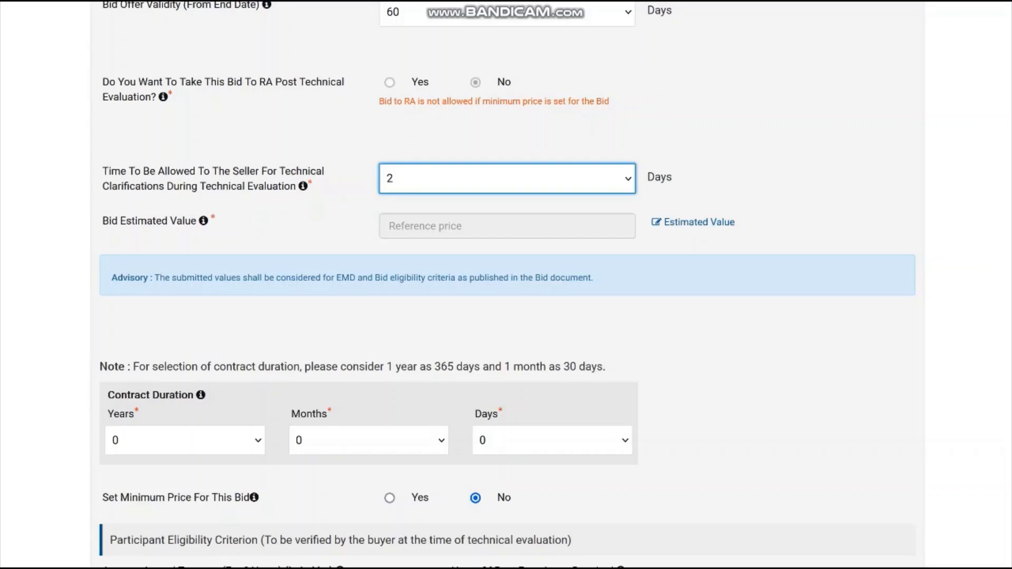
pyautogui.scroll(-1, 506, 285)
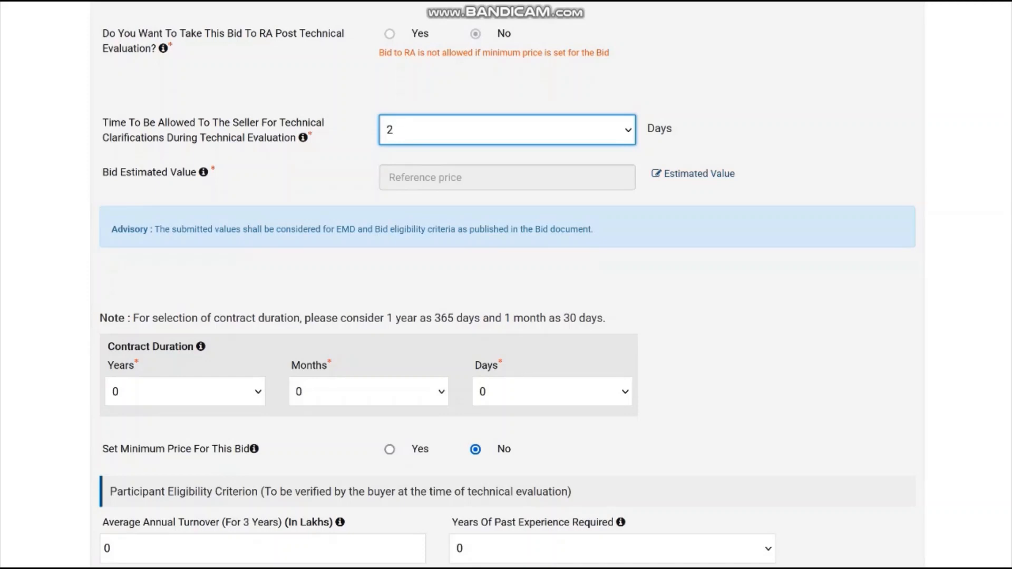
pyautogui.click(693, 173)
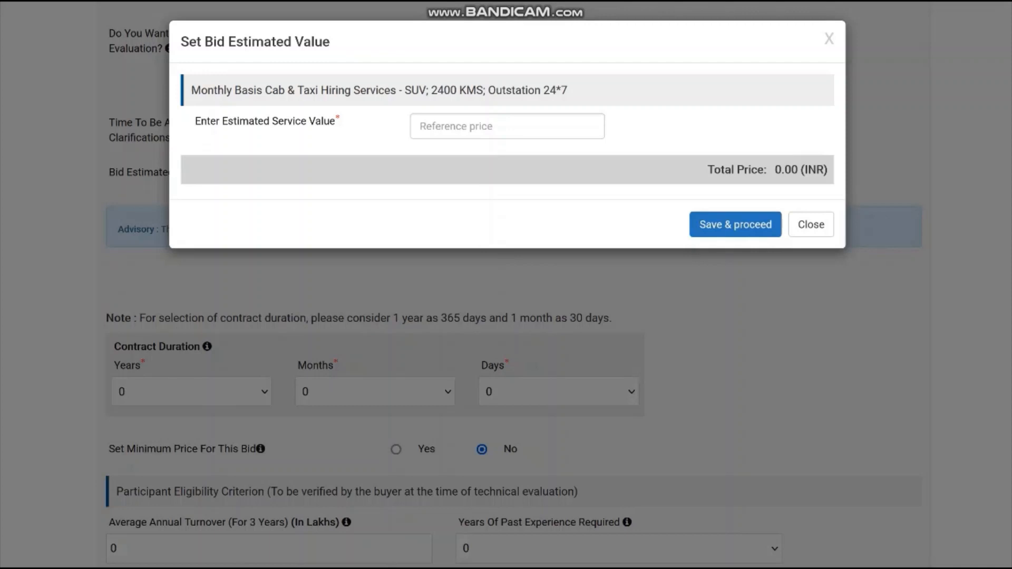
# Step: Enter 960000 INR as the reference price, save it and close the window
pyautogui.click(507, 126)
pyautogui.write('960')
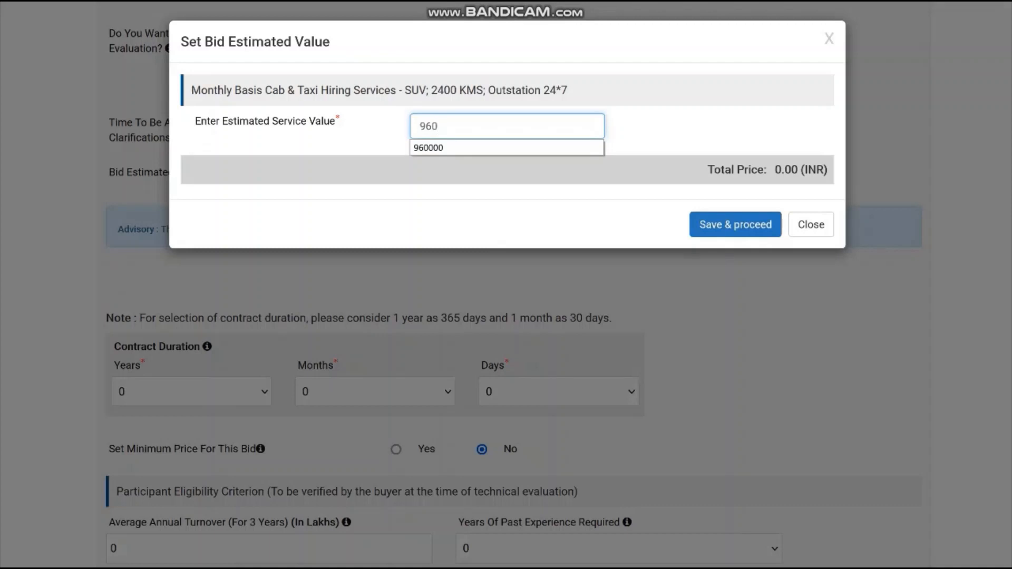
pyautogui.press('Down')
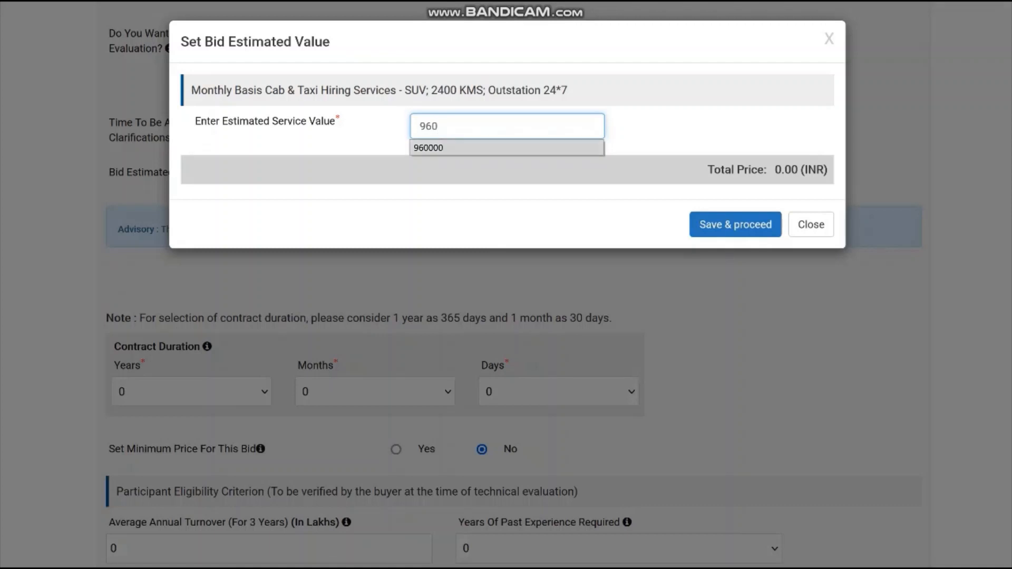
pyautogui.press('Return')
pyautogui.click(735, 225)
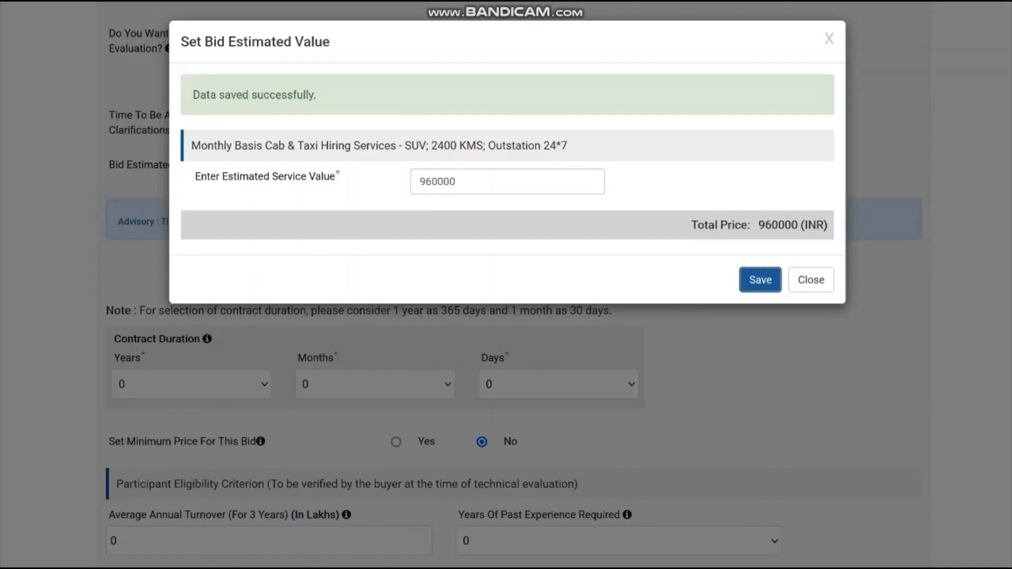
pyautogui.click(811, 280)
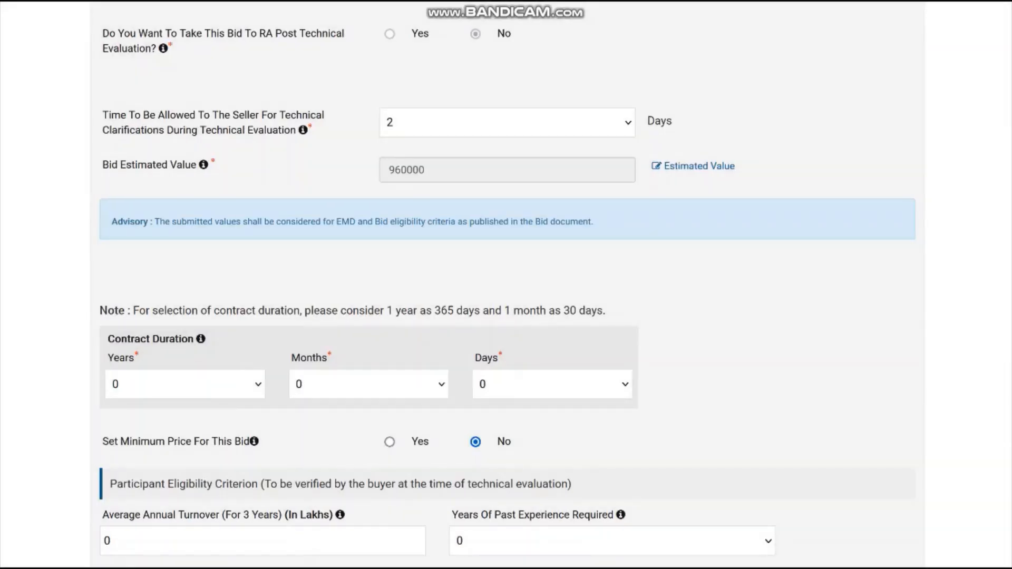
# Step: Set Contract Duration Years to 2 and select the Average Annual Turnover value for replacement
pyautogui.scroll(-1, 506, 285)
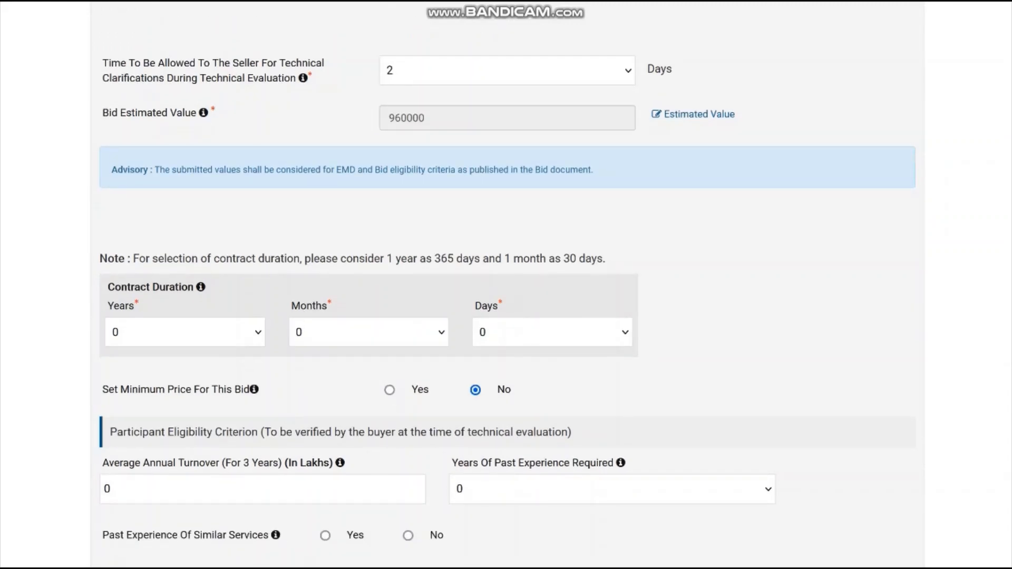
pyautogui.scroll(-1, 506, 284)
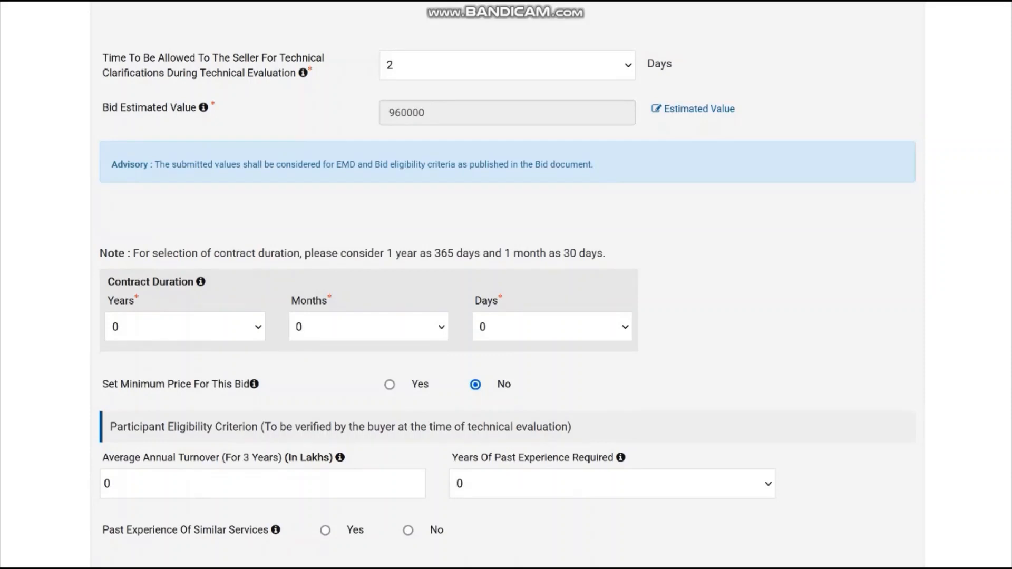
pyautogui.scroll(-2, 506, 284)
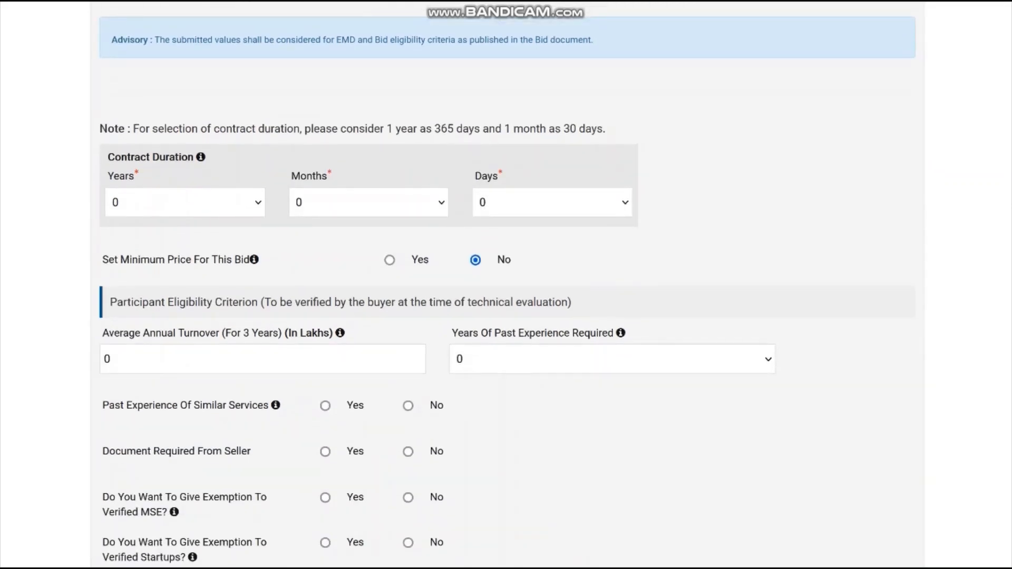
pyautogui.click(185, 202)
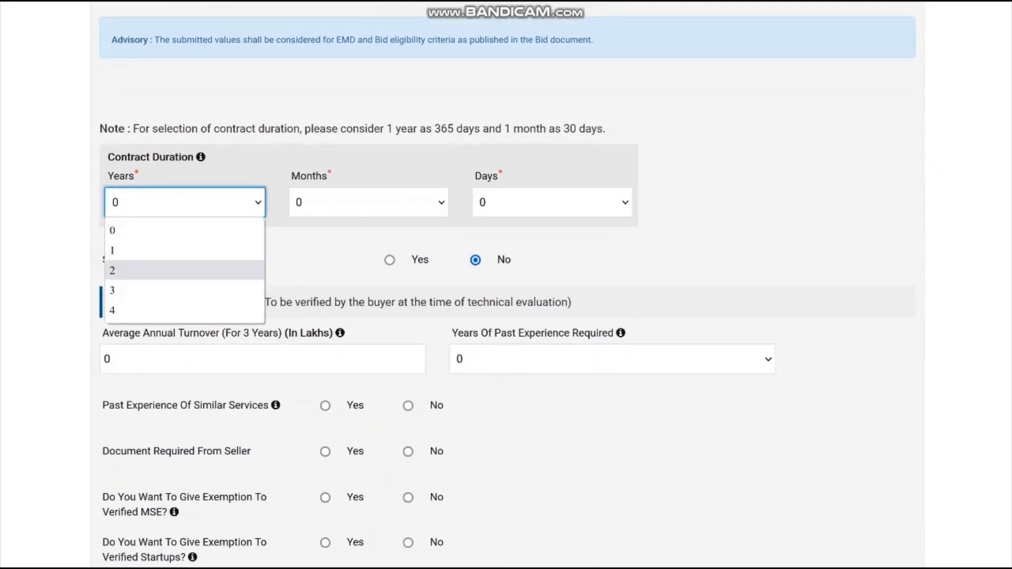
pyautogui.click(184, 270)
pyautogui.scroll(-2, 506, 284)
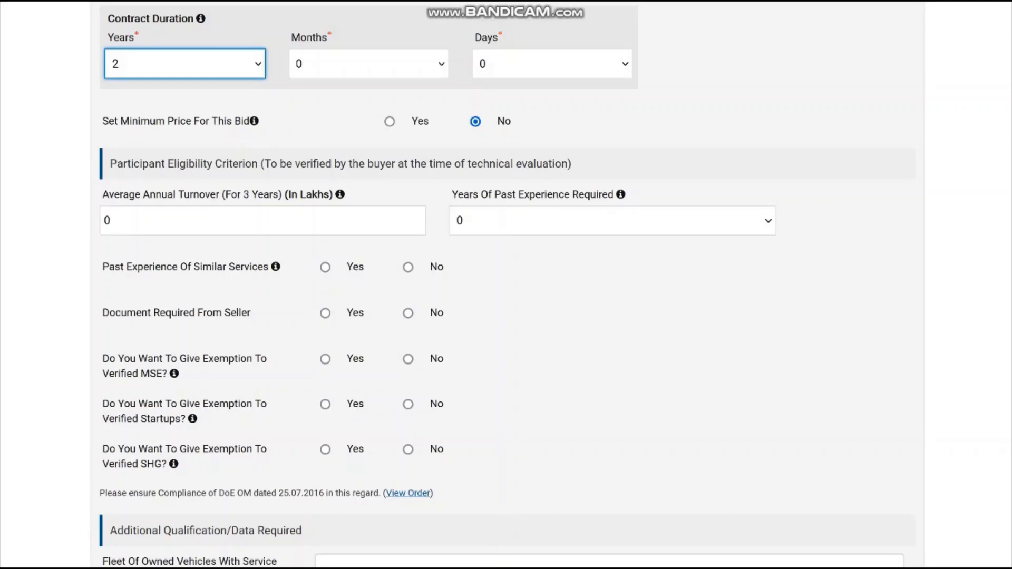
pyautogui.doubleClick(107, 221)
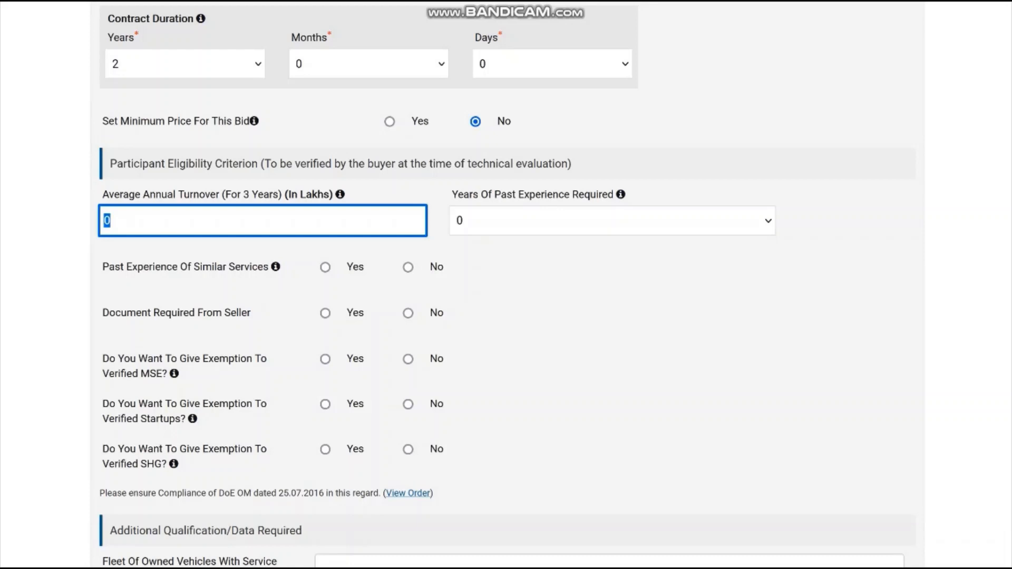
# Step: Enter 2.4 lakh as average annual turnover and require 1 year of past experience
pyautogui.write('2.4')
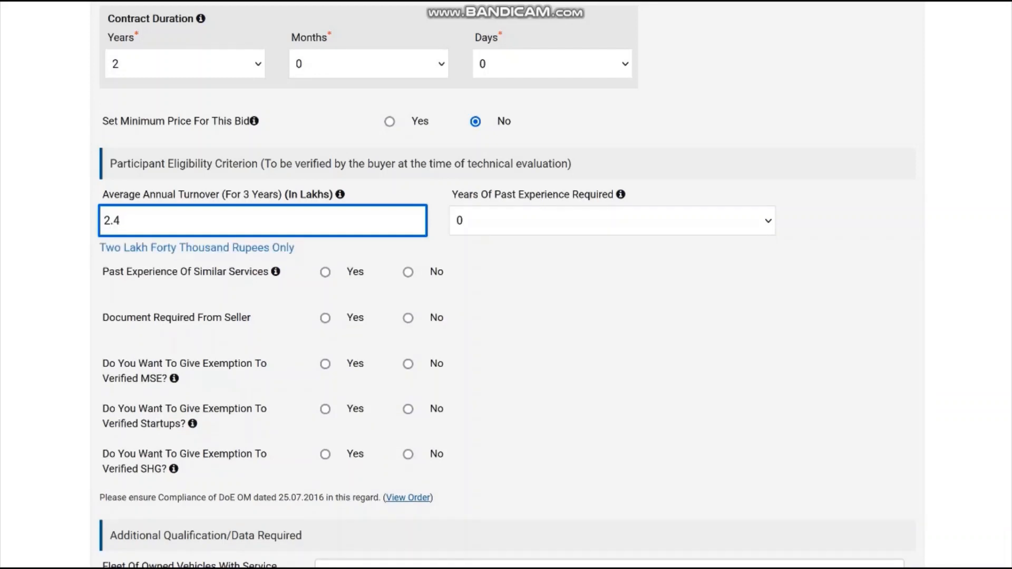
pyautogui.click(612, 220)
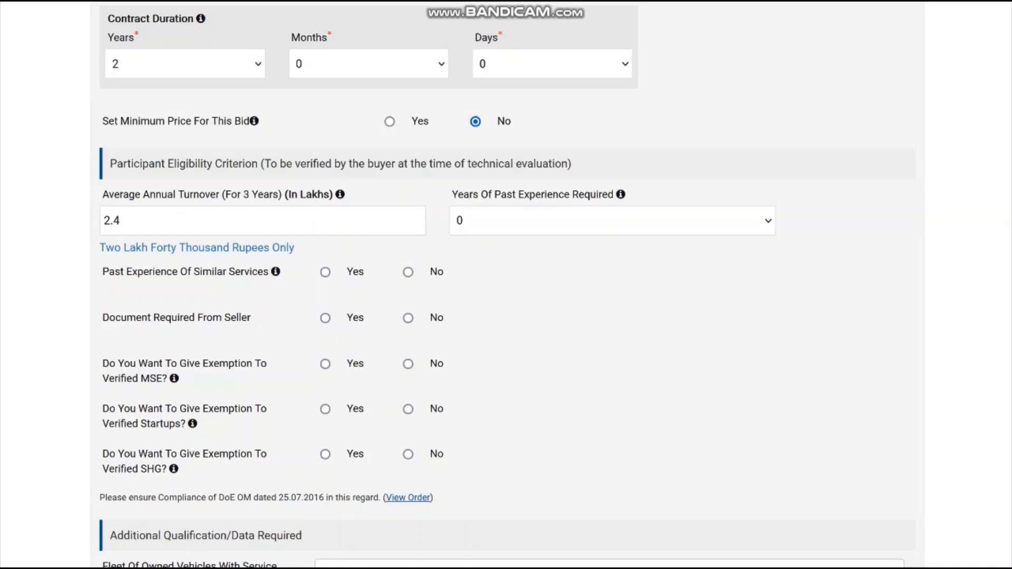
pyautogui.click(612, 221)
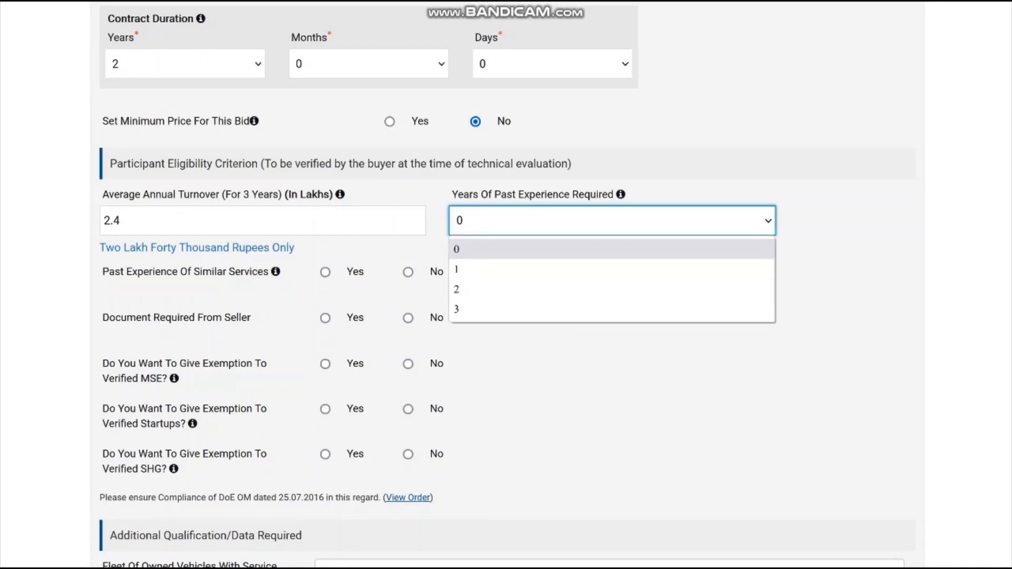
pyautogui.click(612, 269)
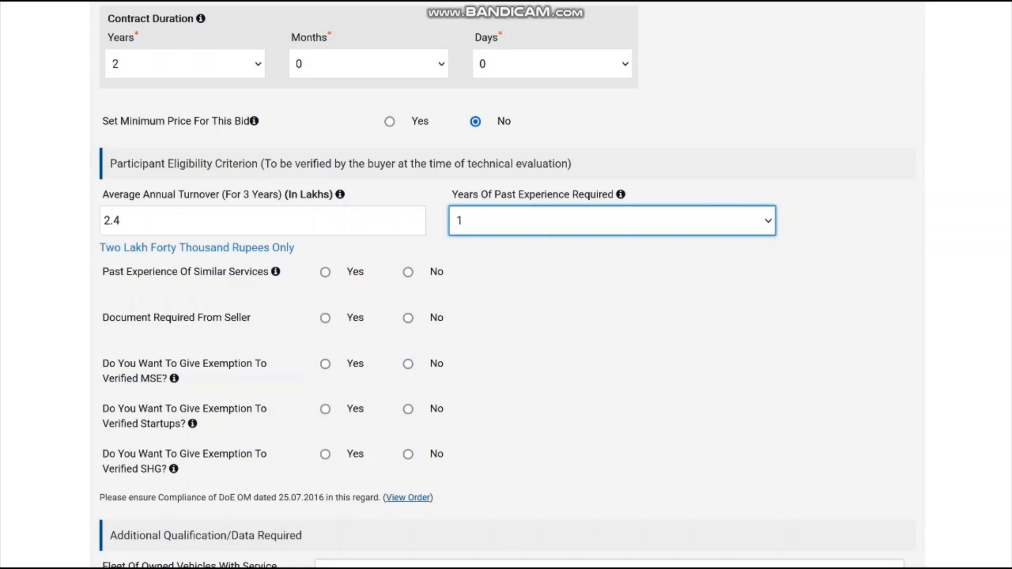
# Step: Require similar-service experience and seller documents: Experience Criteria, Bidder Turnover, Certificate (Requested in ATC)
pyautogui.moveTo(275, 271)
pyautogui.click(325, 272)
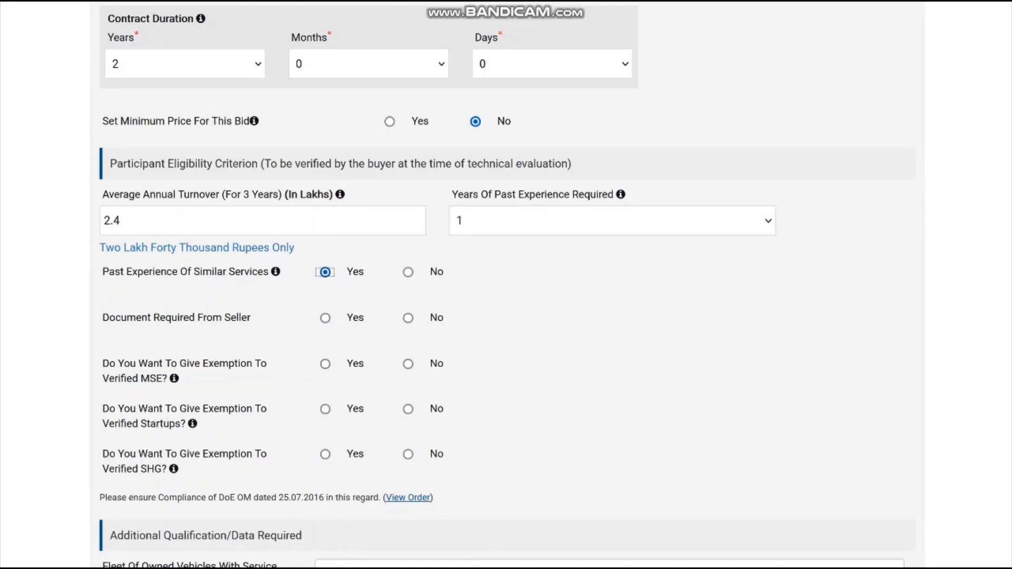
pyautogui.scroll(-2, 325, 272)
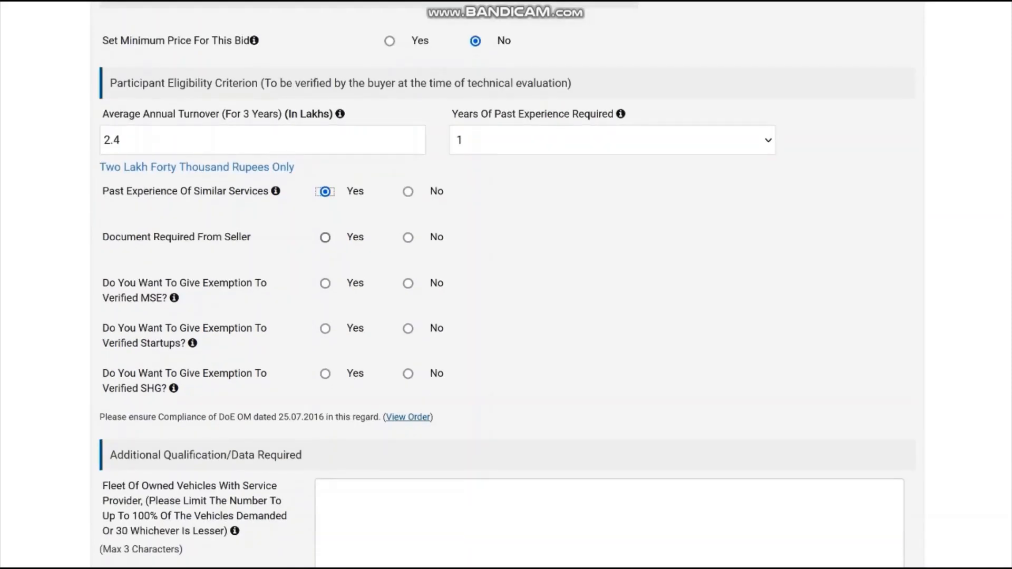
pyautogui.click(325, 237)
pyautogui.click(669, 242)
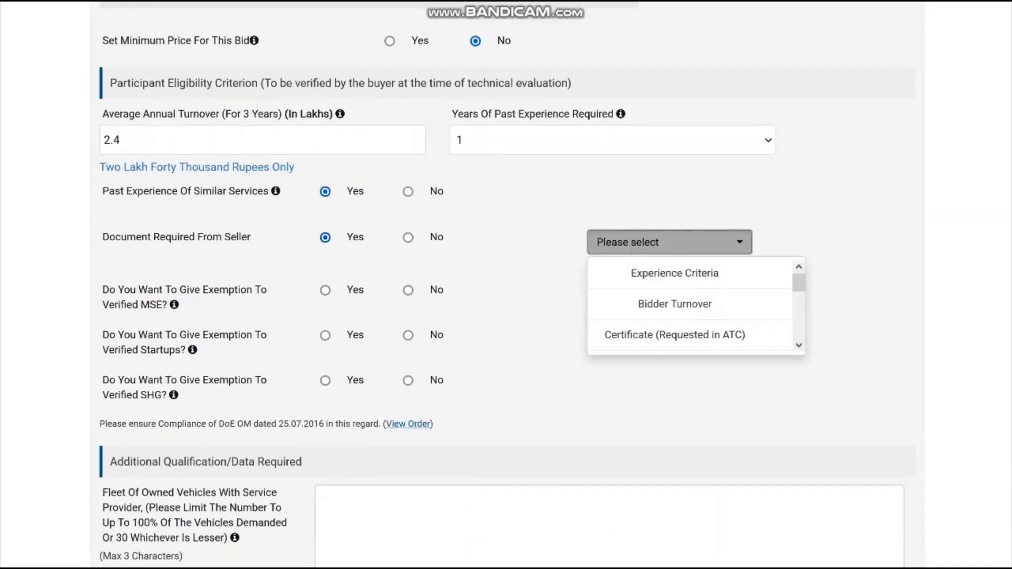
pyautogui.click(674, 273)
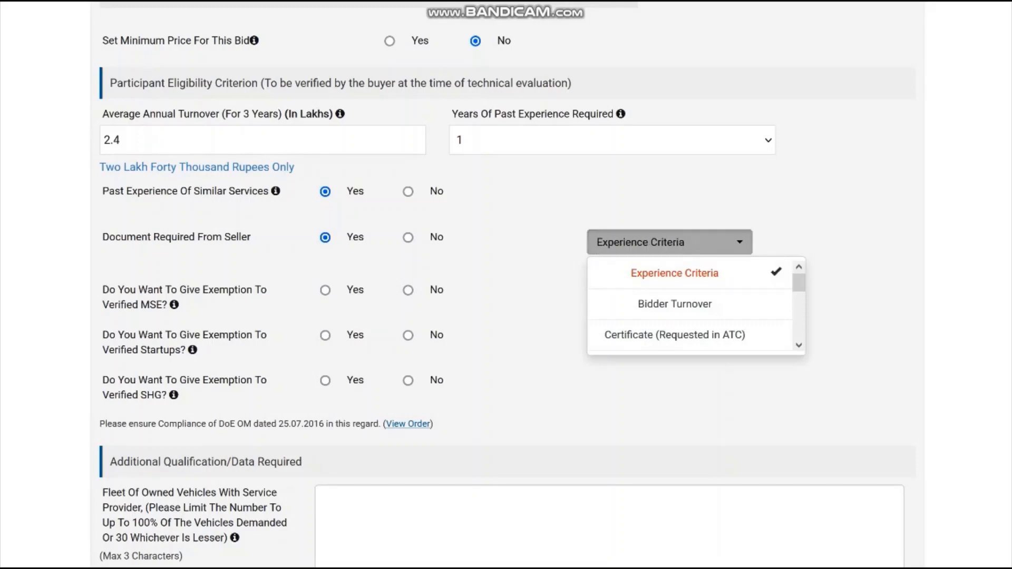
pyautogui.click(674, 304)
pyautogui.click(675, 335)
pyautogui.click(519, 311)
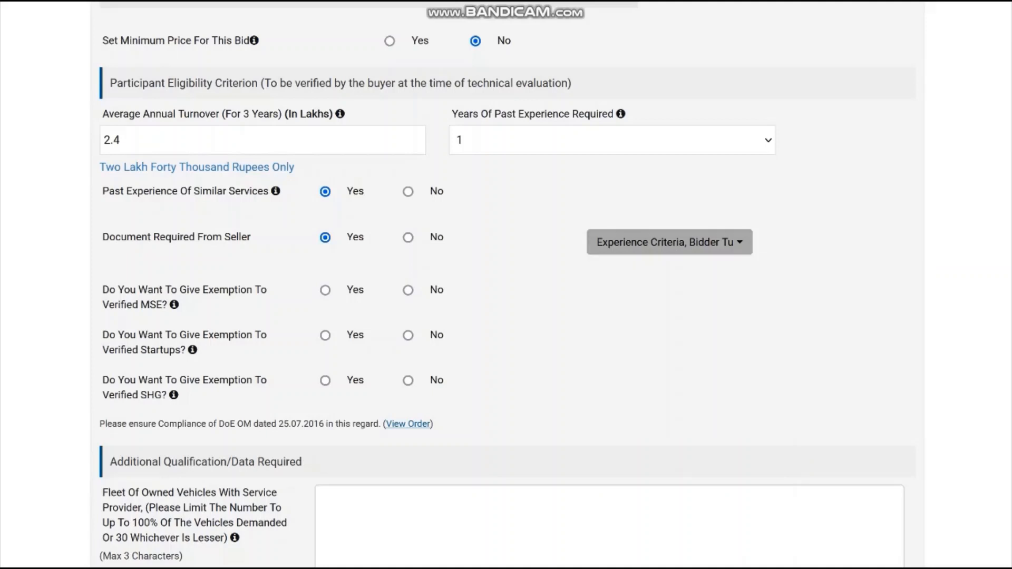
# Step: Decline startup and SHG exemptions and exempt verified MSEs on Turnover only
pyautogui.scroll(-2, 422, 311)
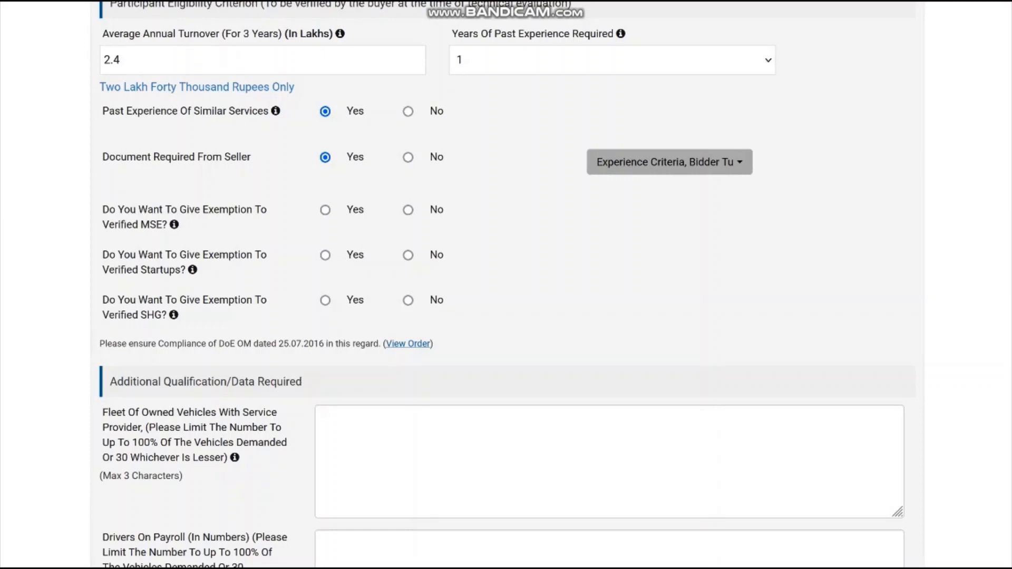
pyautogui.scroll(-1, 500, 285)
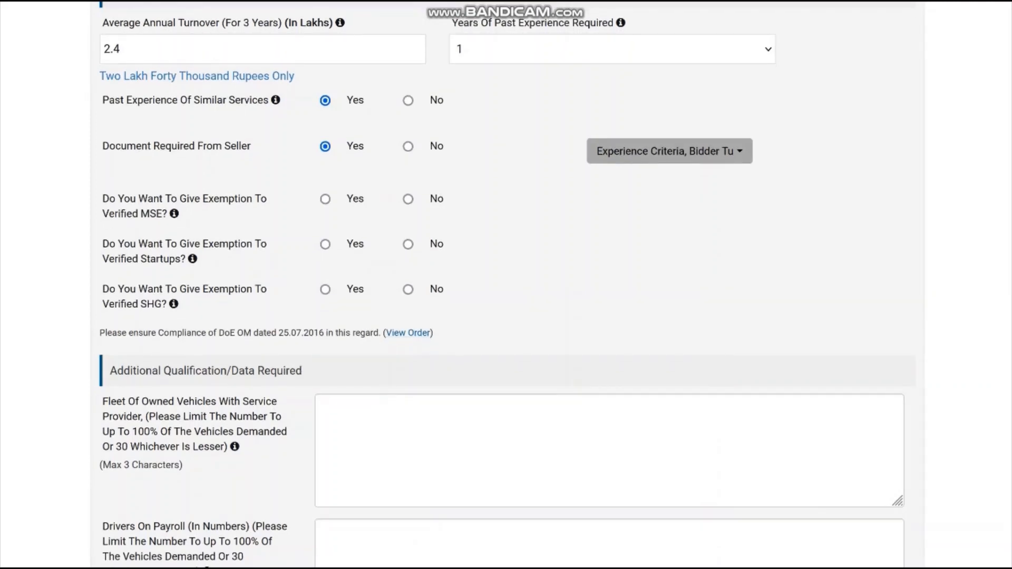
pyautogui.scroll(-1, 501, 284)
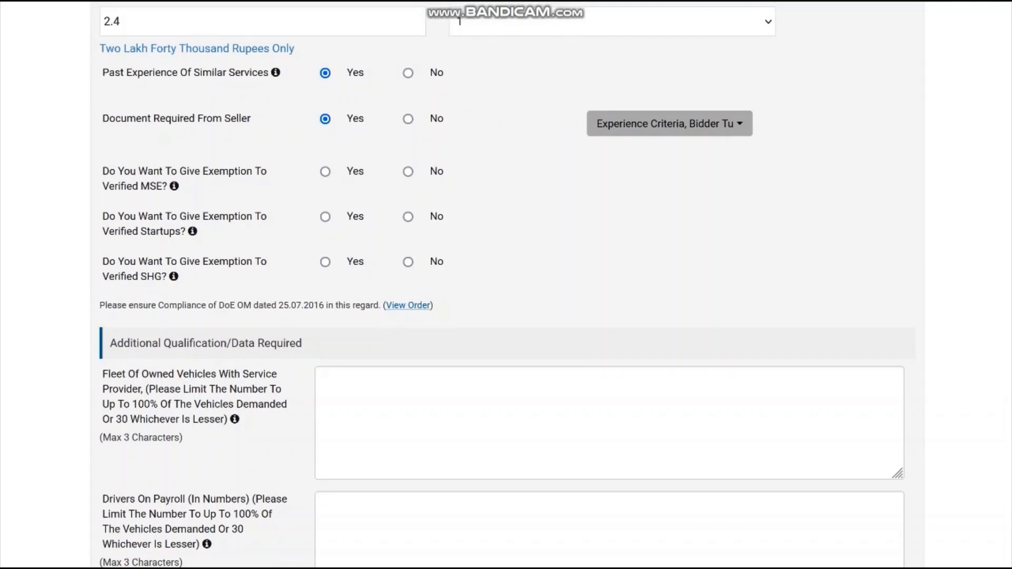
pyautogui.click(408, 171)
pyautogui.click(408, 217)
pyautogui.click(408, 262)
pyautogui.scroll(-2, 500, 285)
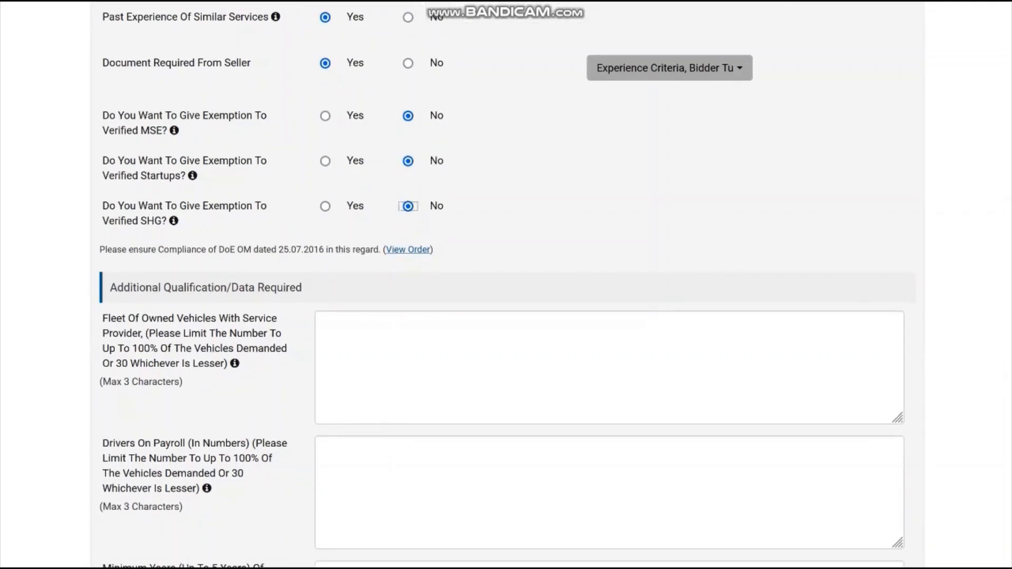
pyautogui.scroll(-3, 501, 285)
pyautogui.scroll(3, 501, 285)
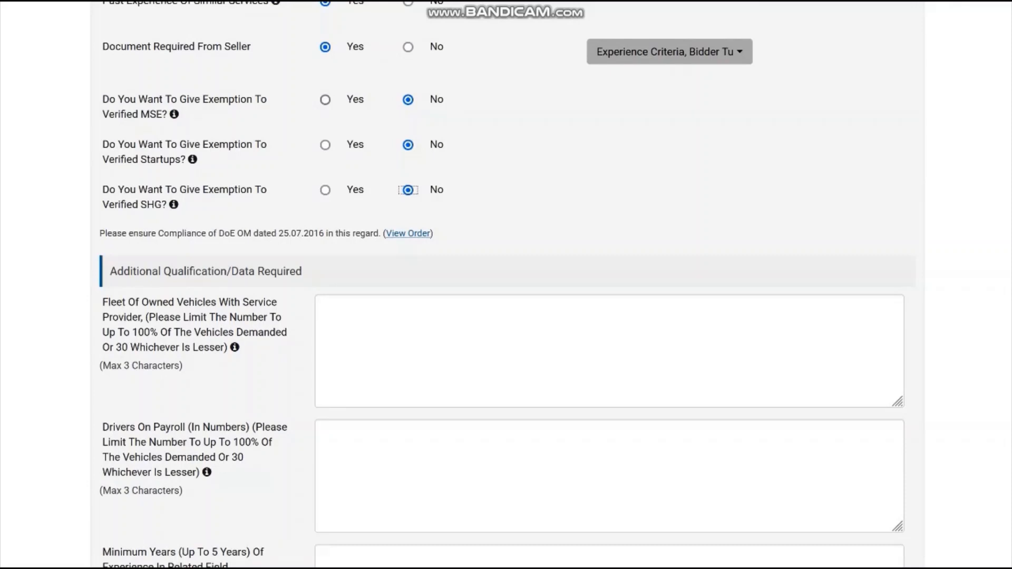
pyautogui.click(325, 100)
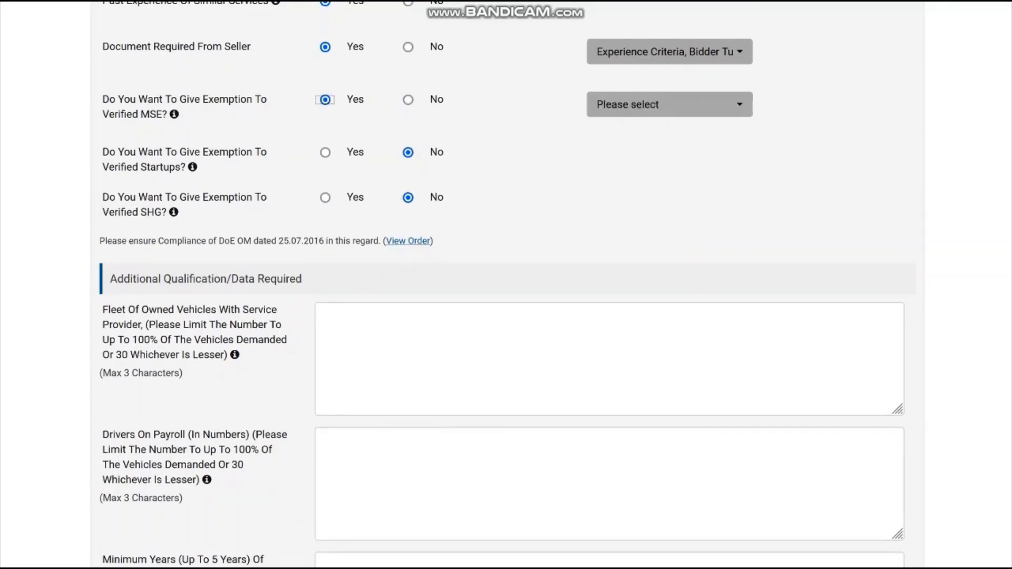
pyautogui.click(640, 105)
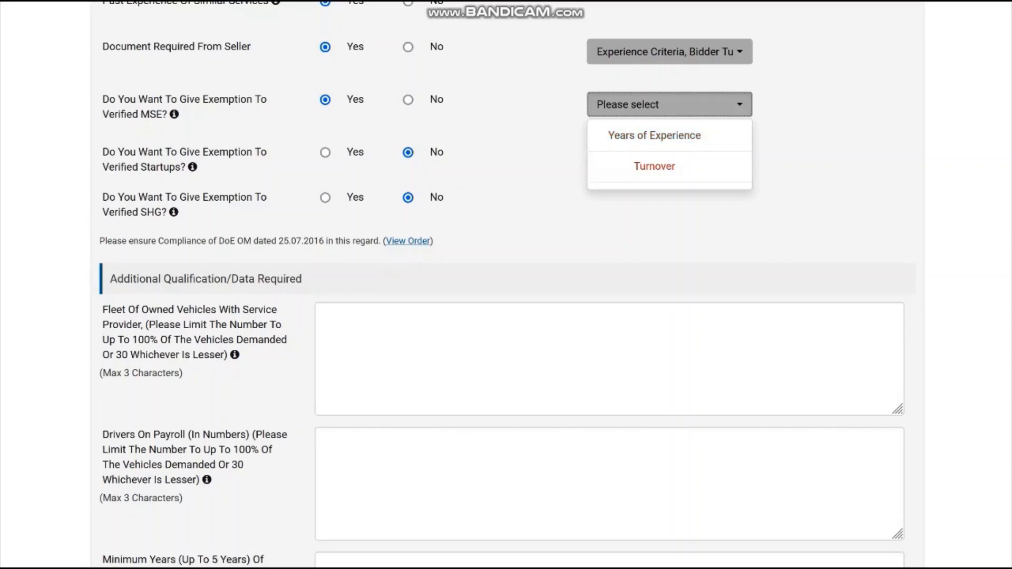
pyautogui.click(654, 166)
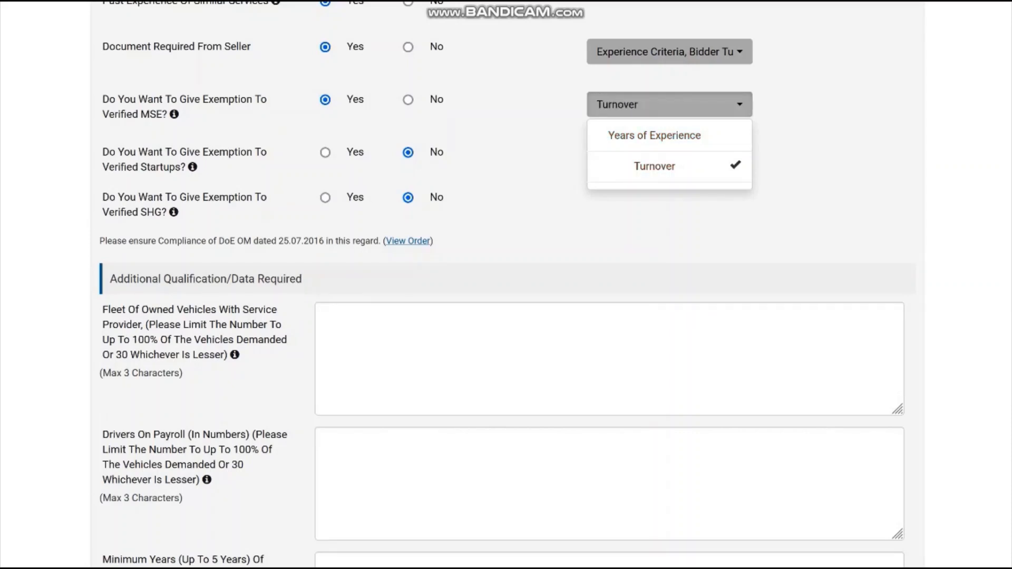
pyautogui.press('Escape')
# Step: Enter GUJARAT under Geographic Presence In States and scroll down to the Save button
pyautogui.scroll(-3, 506, 285)
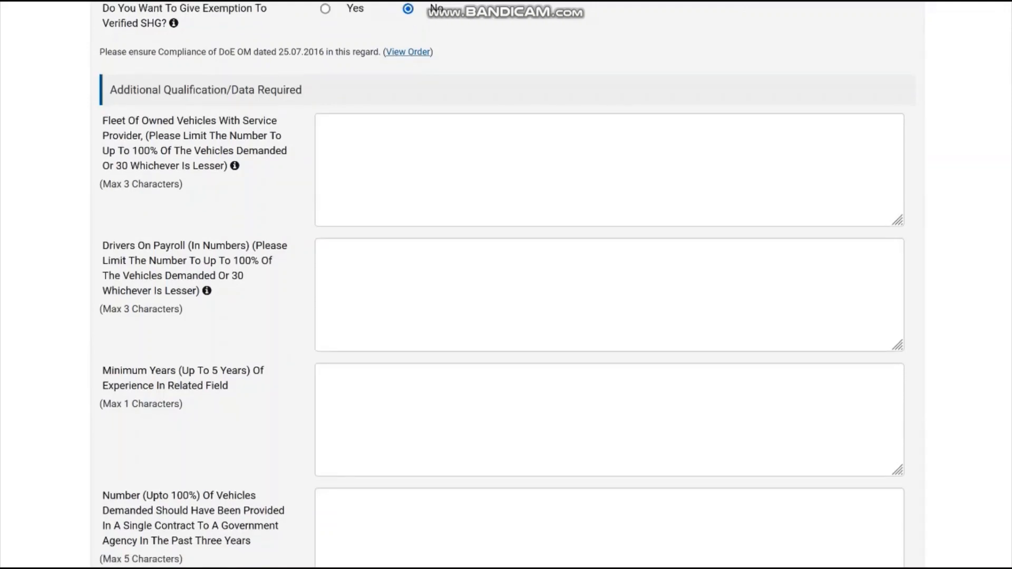
pyautogui.scroll(-1, 506, 285)
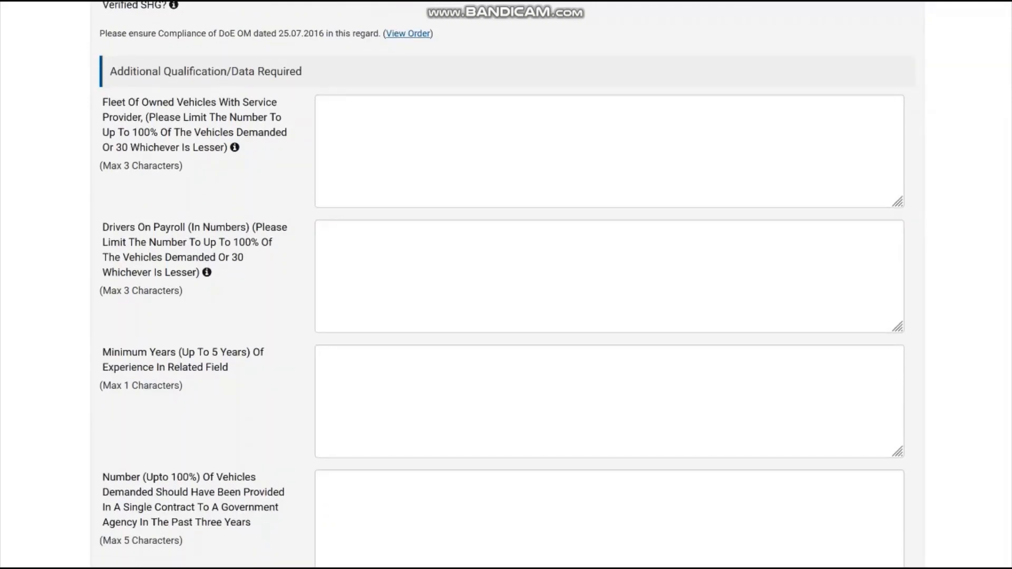
pyautogui.scroll(-1, 505, 285)
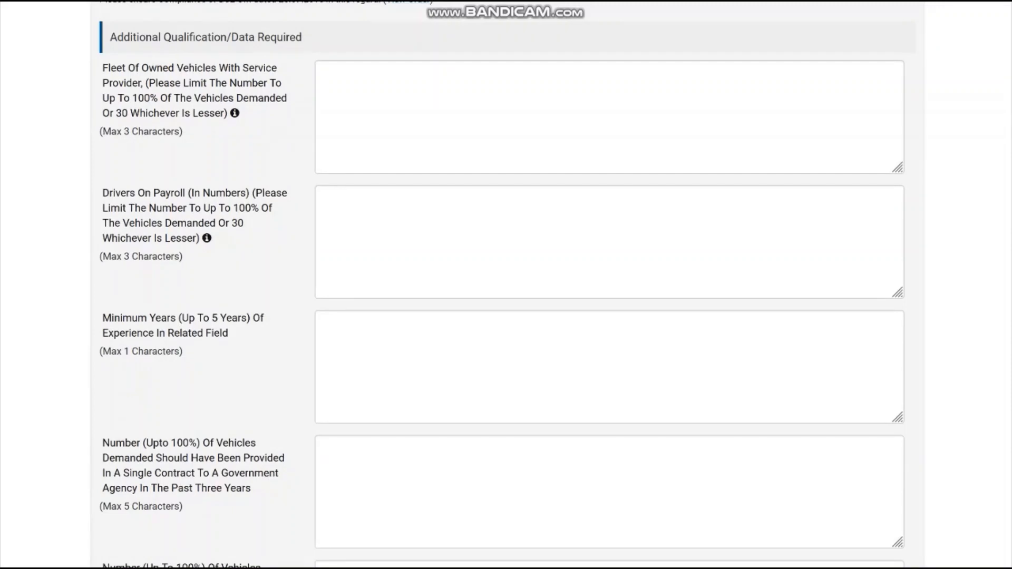
pyautogui.scroll(-2, 505, 285)
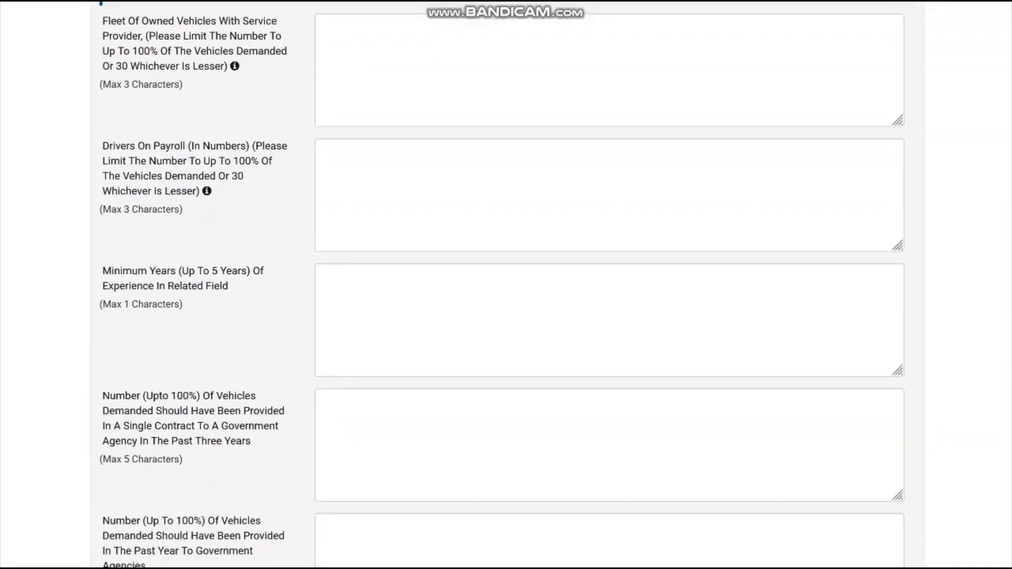
pyautogui.scroll(-3, 505, 284)
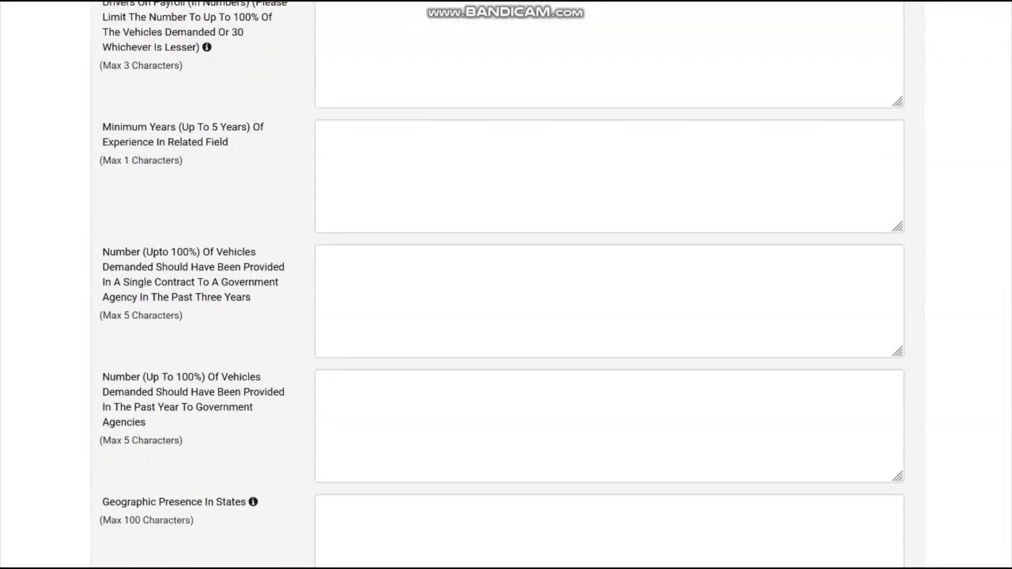
pyautogui.scroll(-3, 506, 285)
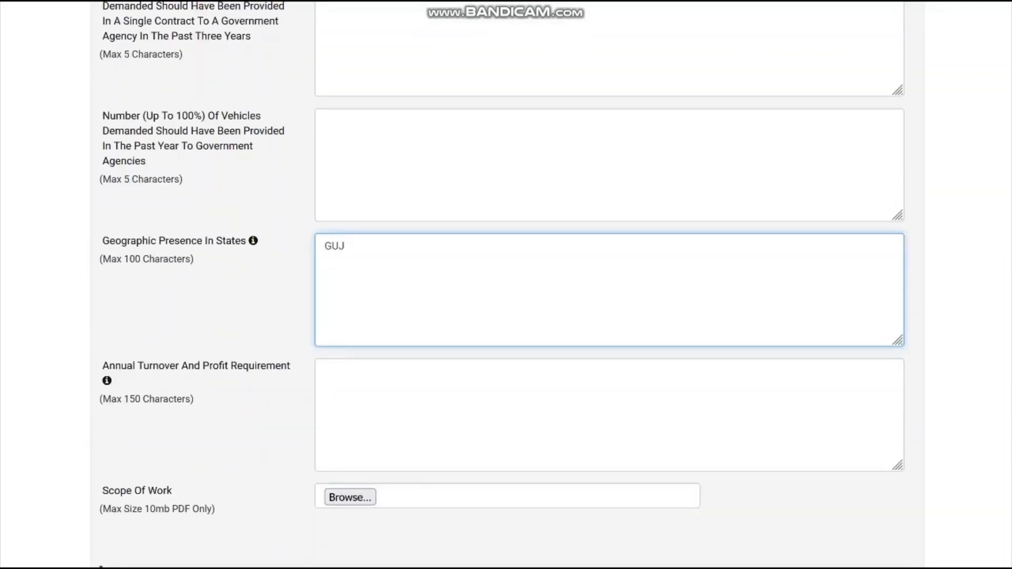
pyautogui.write('ARAT')
pyautogui.scroll(-3, 506, 285)
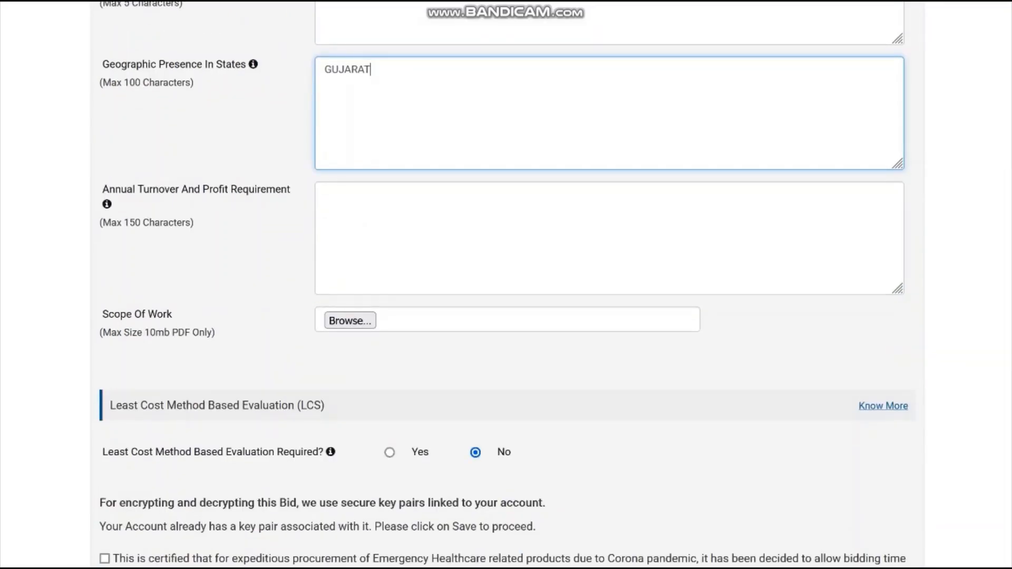
pyautogui.scroll(-1, 507, 280)
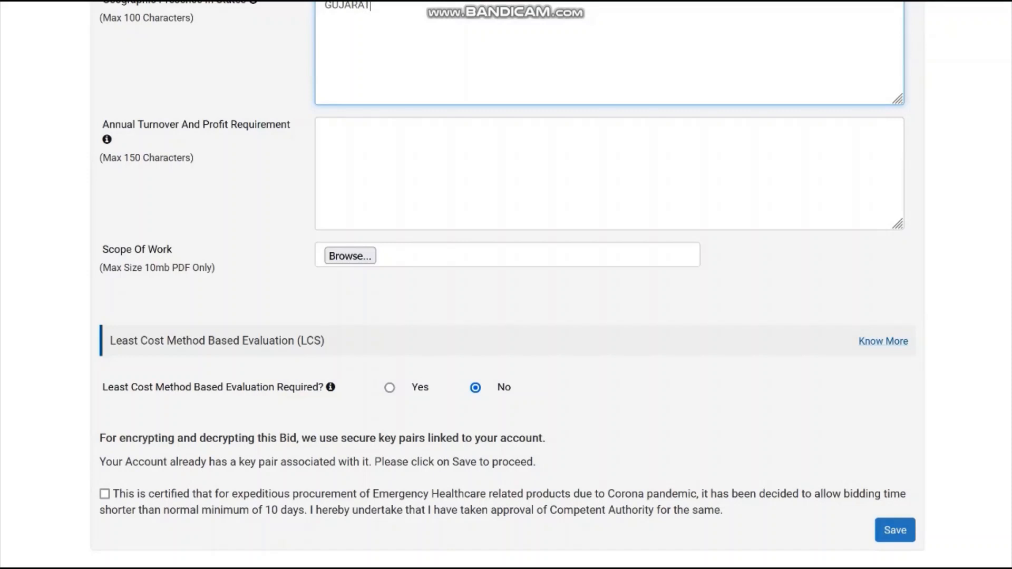
pyautogui.scroll(-2, 506, 285)
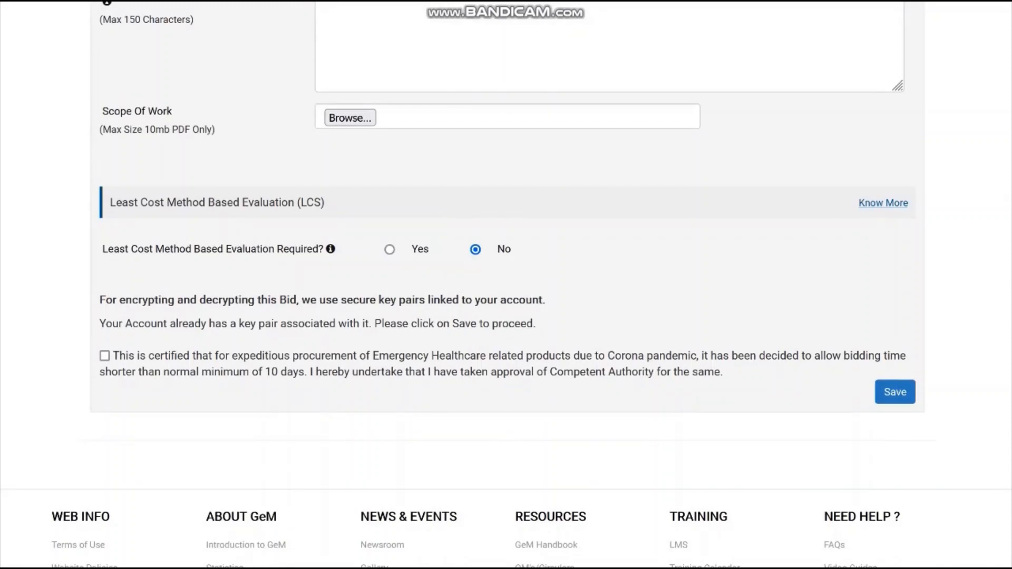
pyautogui.scroll(-1, 506, 284)
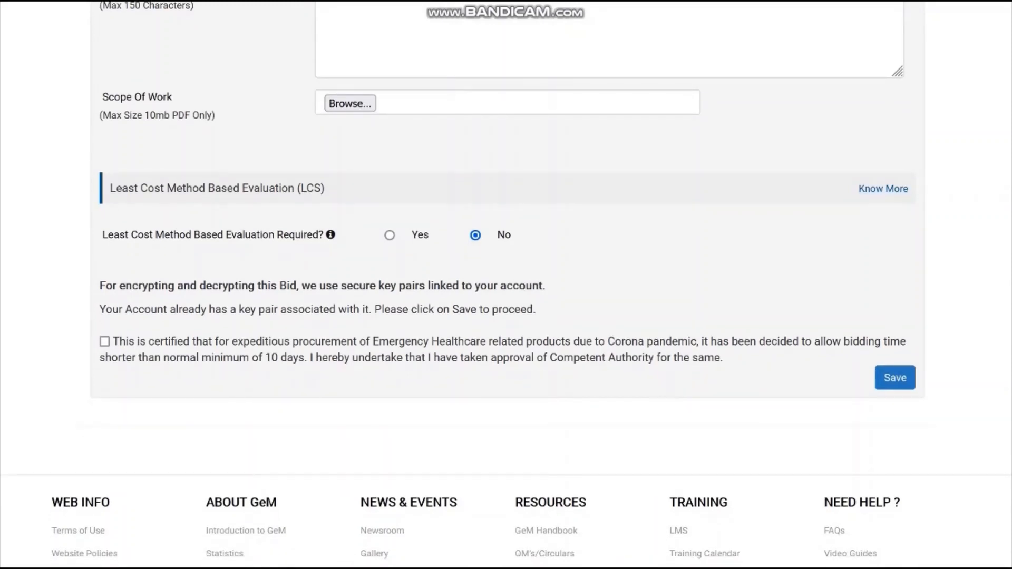
pyautogui.scroll(-1, 505, 285)
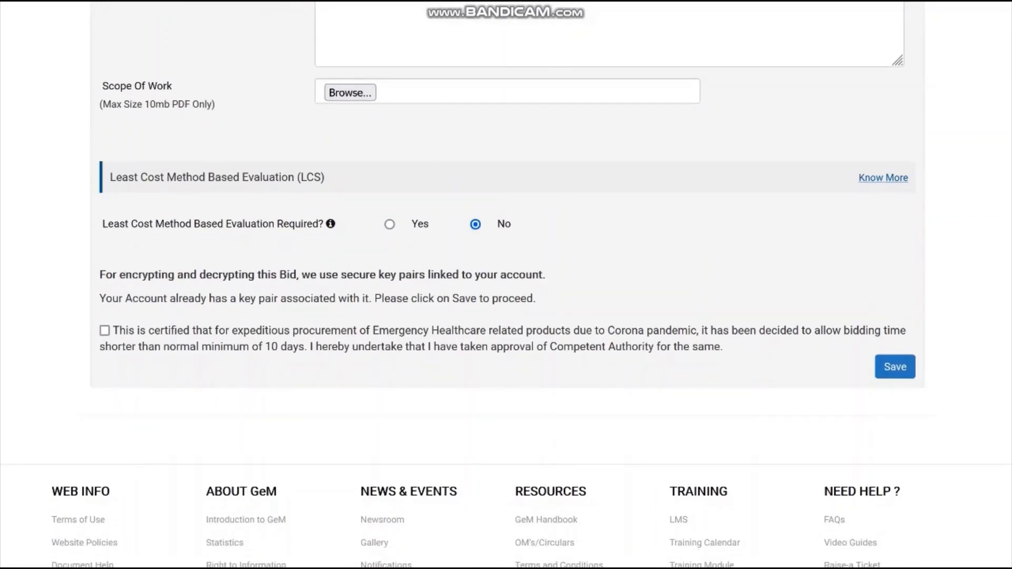
# Step: Save the bid details and move to the EMD/ePBG step
pyautogui.click(895, 367)
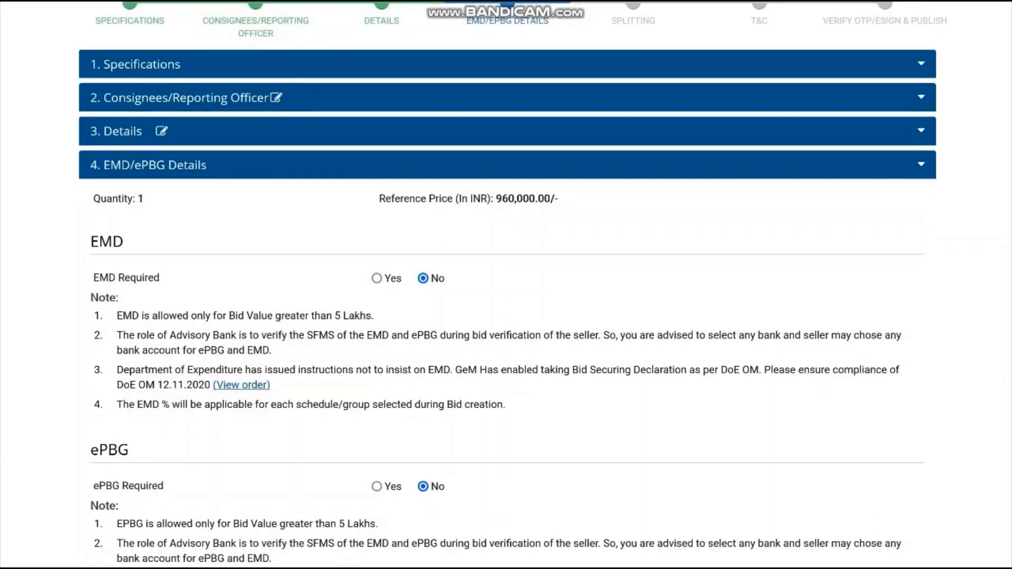
pyautogui.scroll(-2, 505, 284)
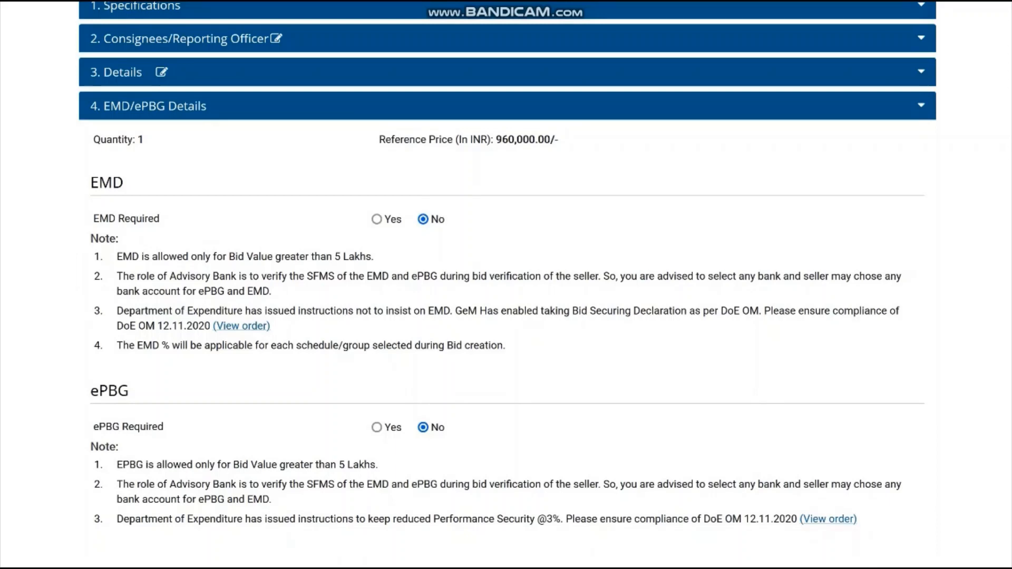
pyautogui.scroll(-1, 506, 285)
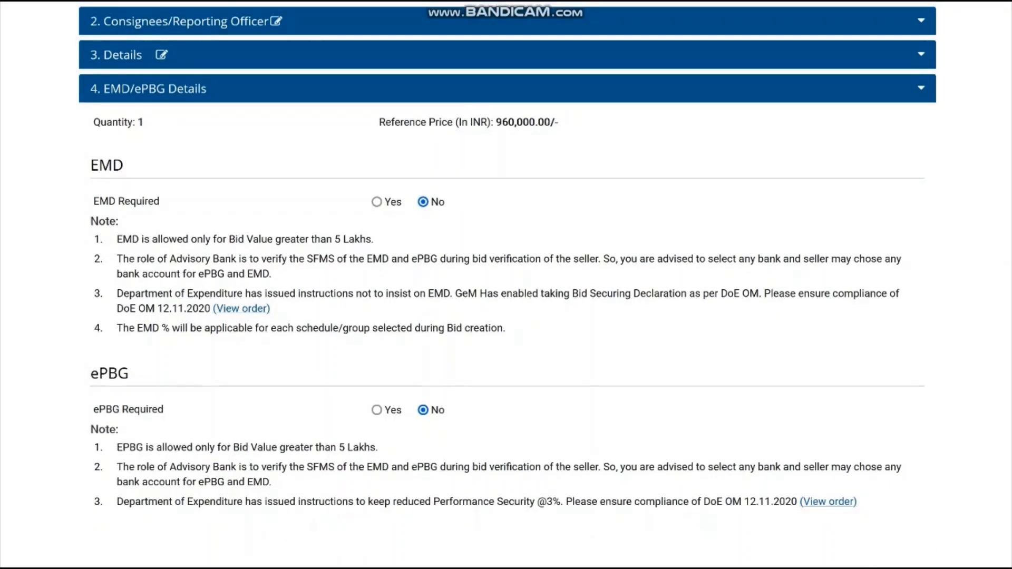
pyautogui.scroll(-3, 506, 284)
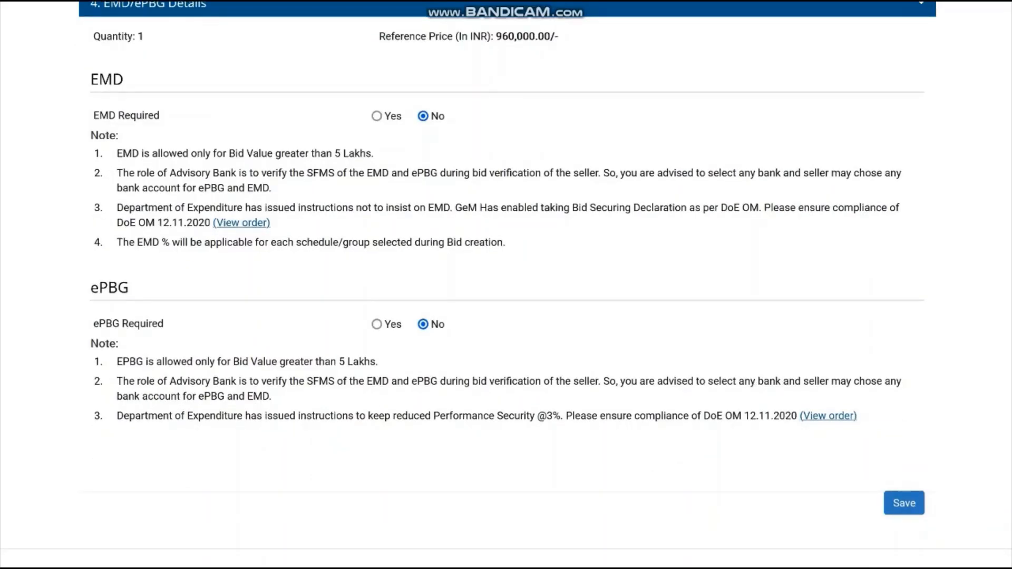
pyautogui.scroll(-1, 506, 285)
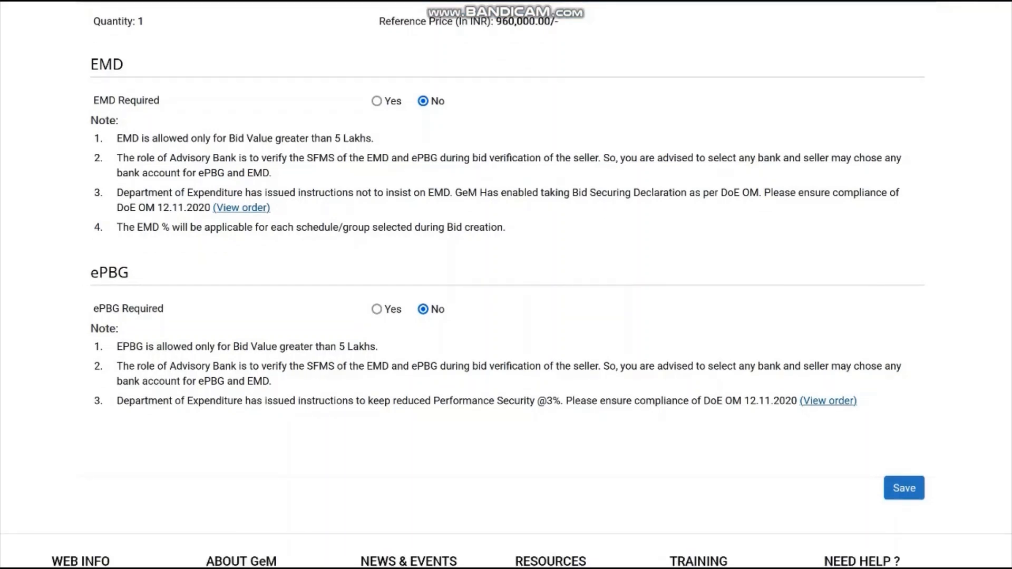
pyautogui.scroll(-3, 505, 285)
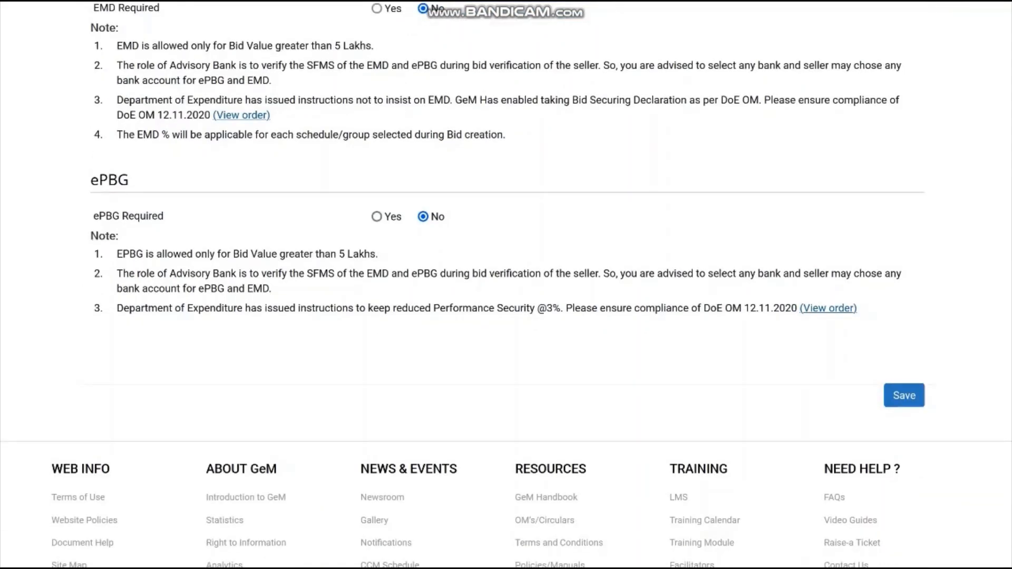
# Step: Require an ePBG of 3% for 26 months with State Bank of India as advisory bank
pyautogui.click(377, 216)
pyautogui.scroll(-3, 506, 285)
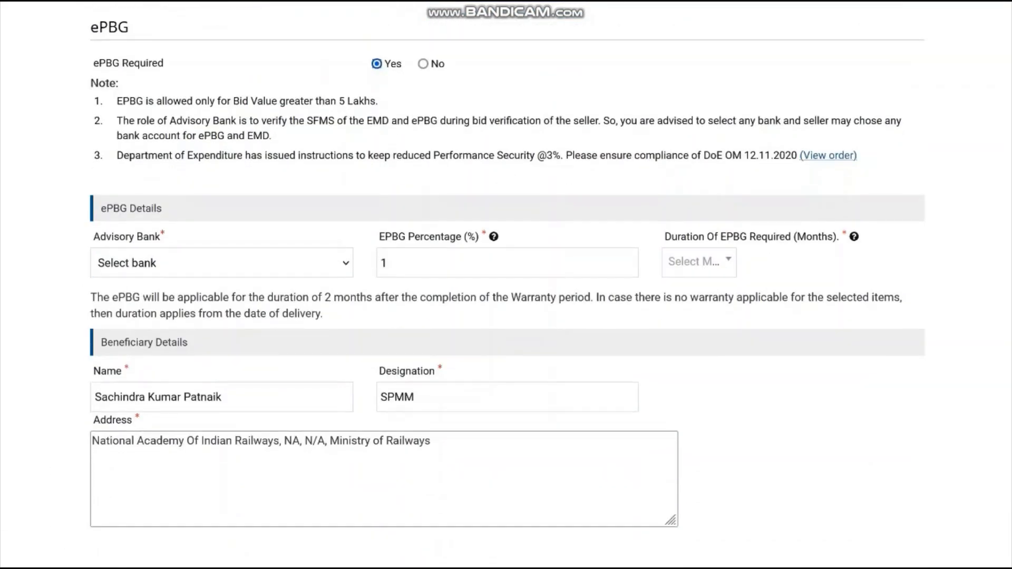
pyautogui.click(221, 263)
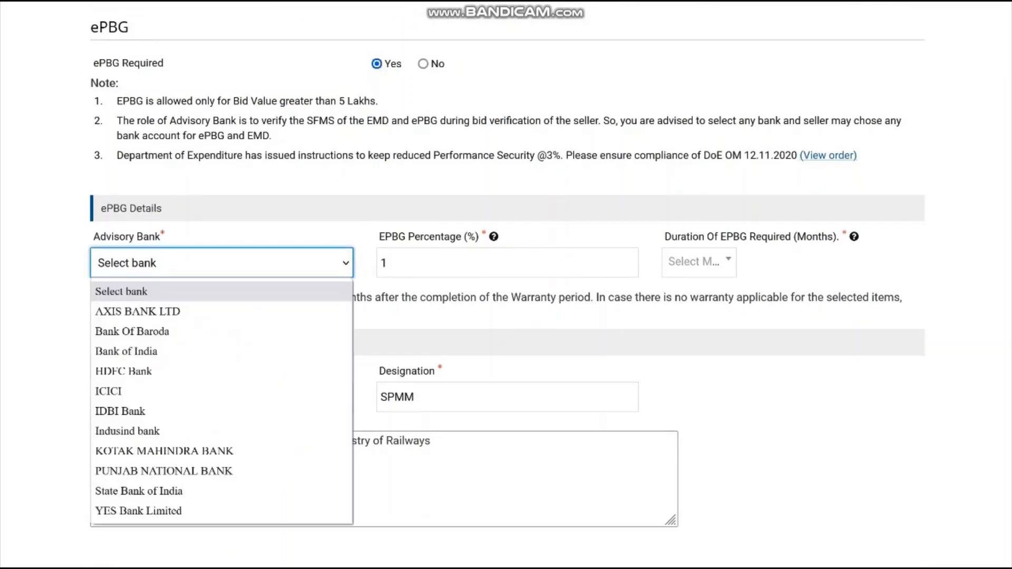
pyautogui.click(139, 492)
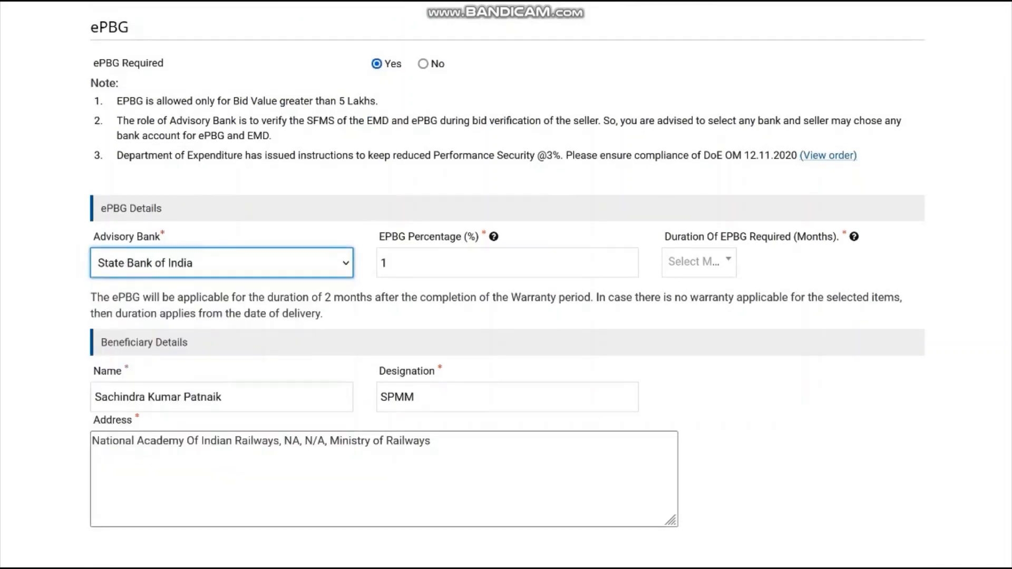
pyautogui.moveTo(396, 263); pyautogui.dragTo(379, 263)
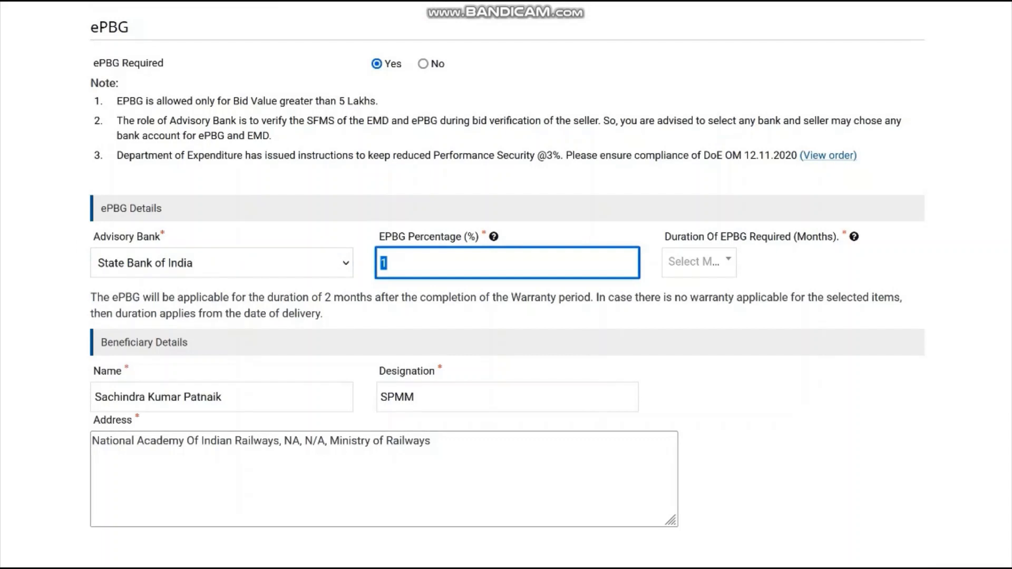
pyautogui.write('3')
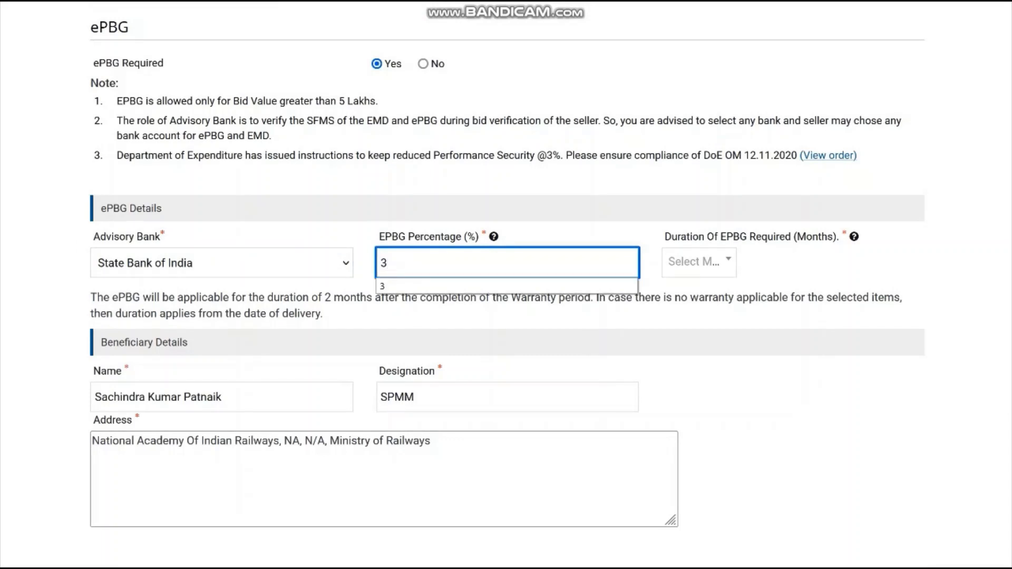
pyautogui.click(699, 262)
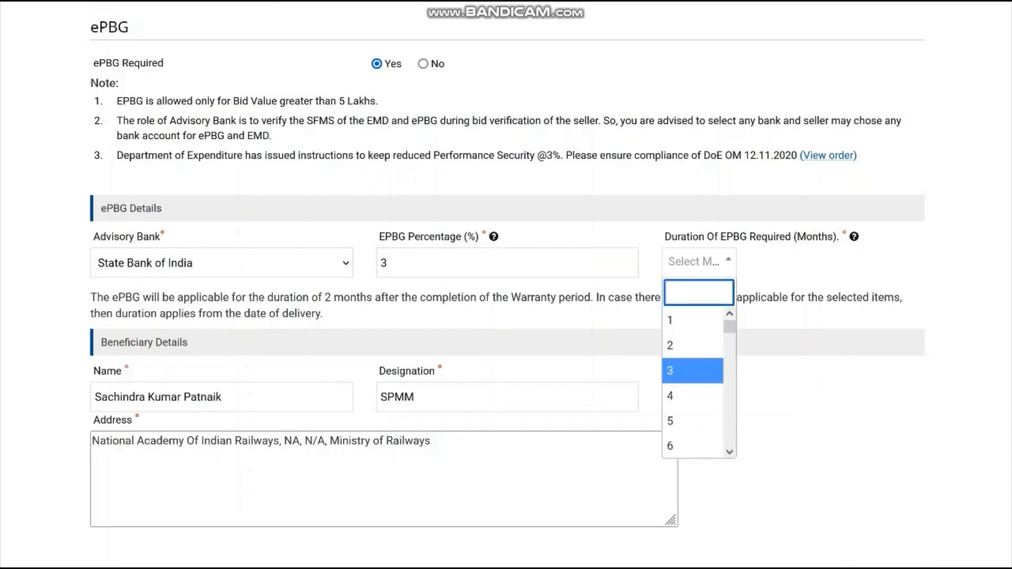
pyautogui.press('Down')
pyautogui.press('Down')
pyautogui.press('Down')
pyautogui.press('Down')
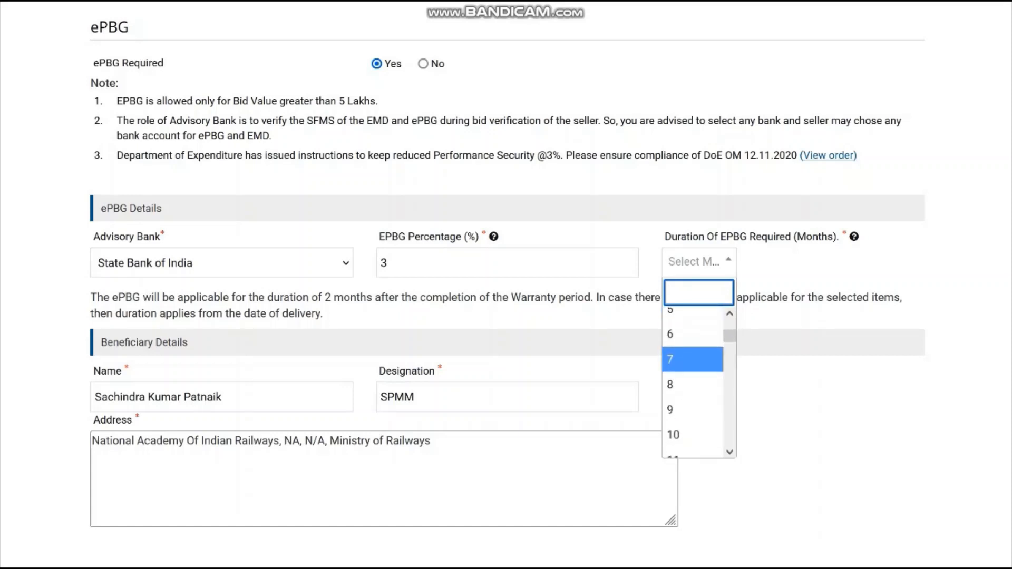
pyautogui.press('Down')
pyautogui.press('Down')
pyautogui.press('Down')
pyautogui.press('Down')
pyautogui.press('Down')
pyautogui.press('Down')
pyautogui.press('Down')
pyautogui.press('Down')
pyautogui.press('Down')
pyautogui.press('Down')
pyautogui.press('Down')
pyautogui.press('Down')
pyautogui.press('Down')
pyautogui.press('Down')
pyautogui.press('Down')
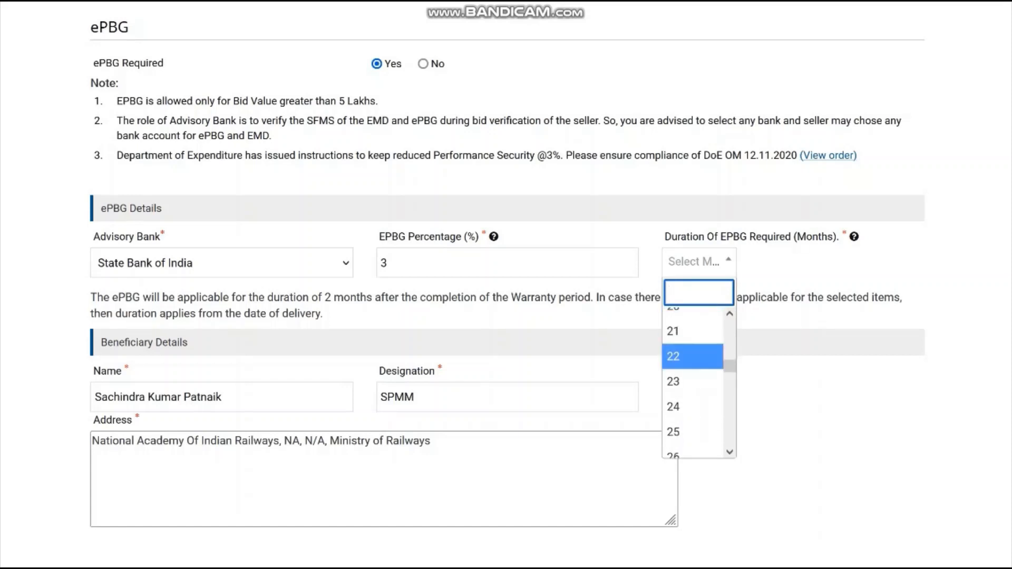
pyautogui.press('Down')
pyautogui.press('Down')
pyautogui.press('Down')
pyautogui.press('Down')
pyautogui.press('Return')
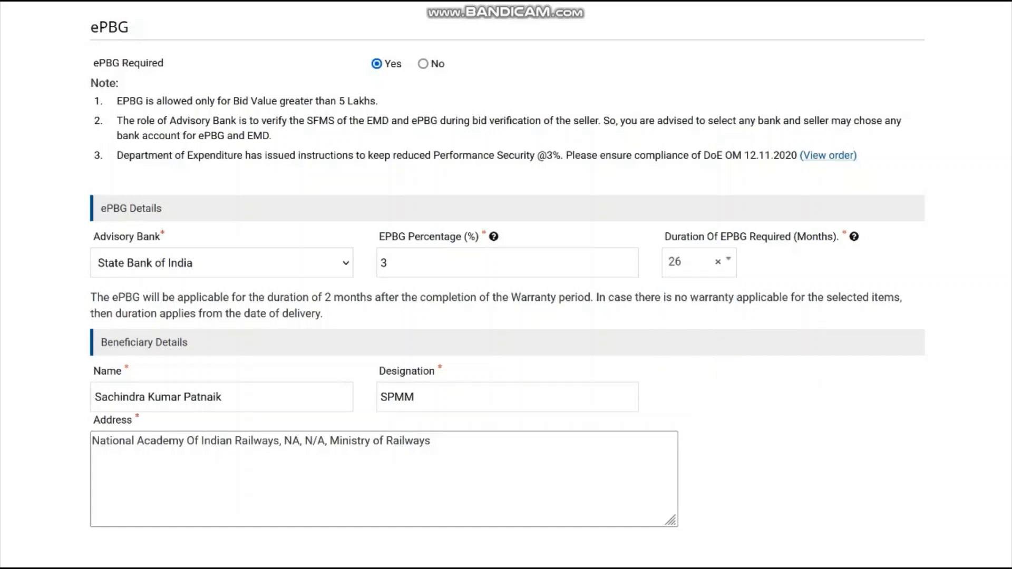
# Step: Set the ePBG beneficiary name to PFA and save the EMD/ePBG details
pyautogui.moveTo(223, 397); pyautogui.dragTo(94, 397)
pyautogui.write('PFA')
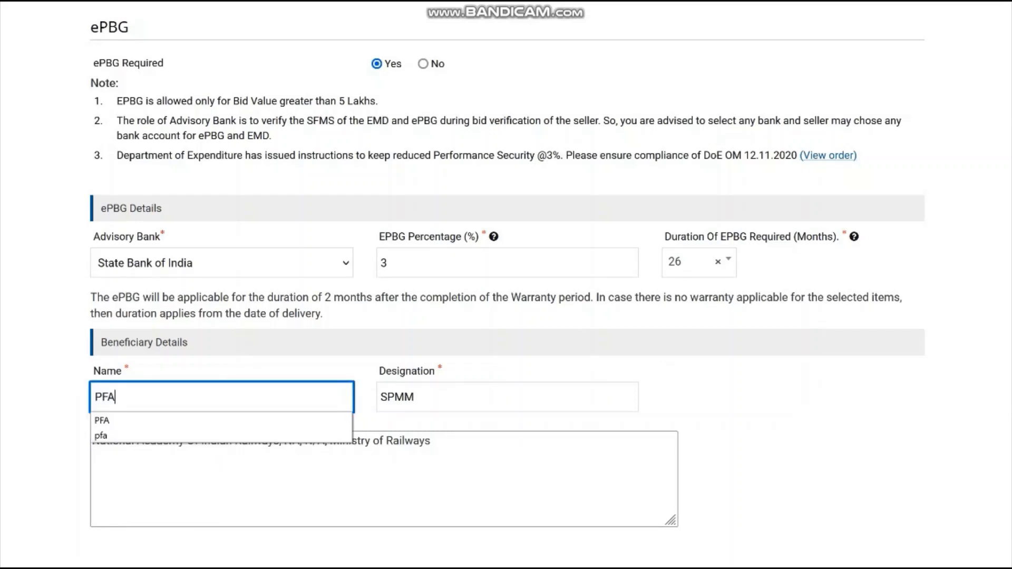
pyautogui.click(764, 397)
pyautogui.scroll(-3, 506, 316)
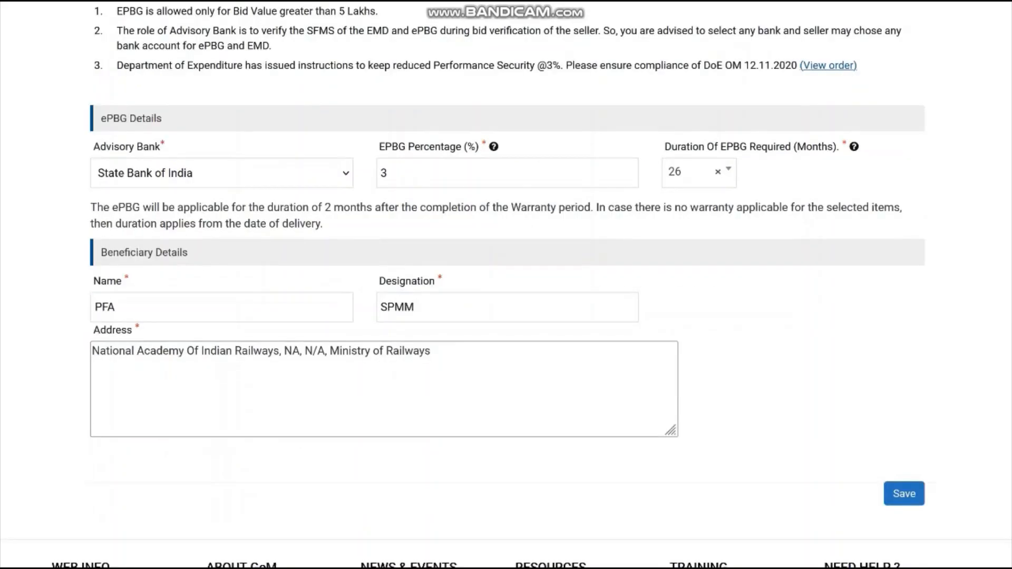
pyautogui.click(904, 402)
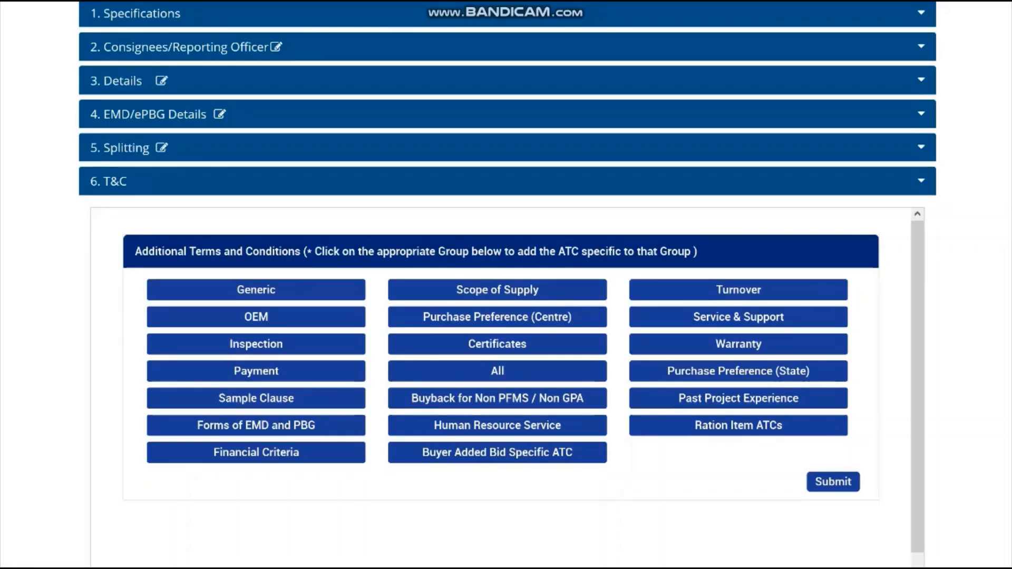
# Step: Add the Generic clause allowing a 6-month service contract extension to the bid terms
pyautogui.scroll(2, 505, 285)
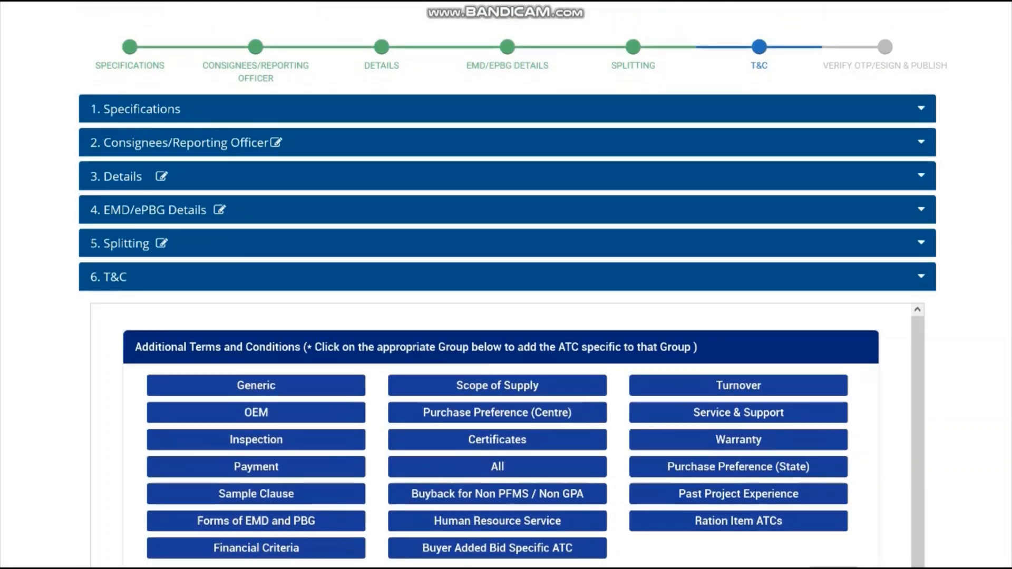
pyautogui.scroll(-2, 506, 285)
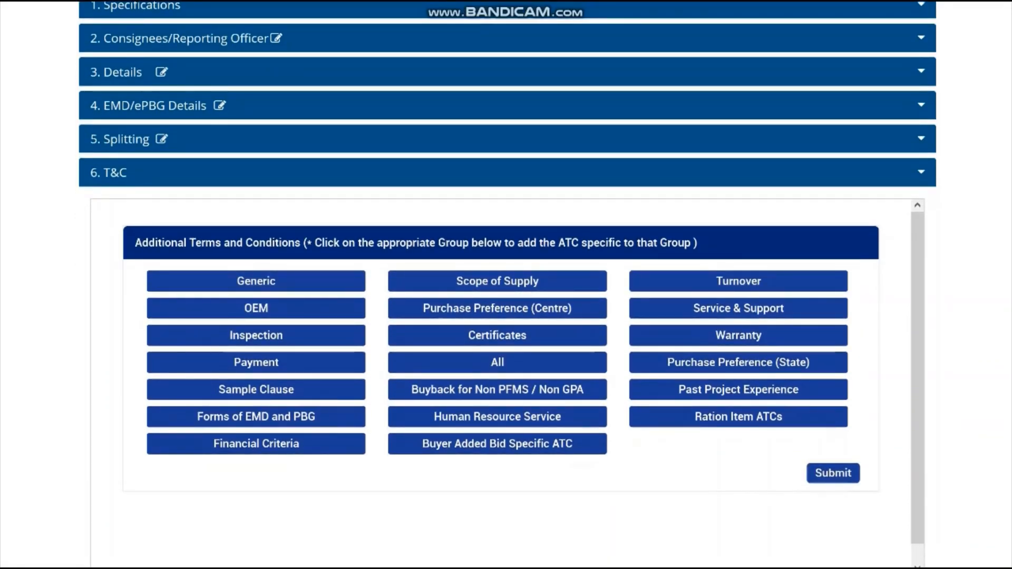
pyautogui.click(201, 281)
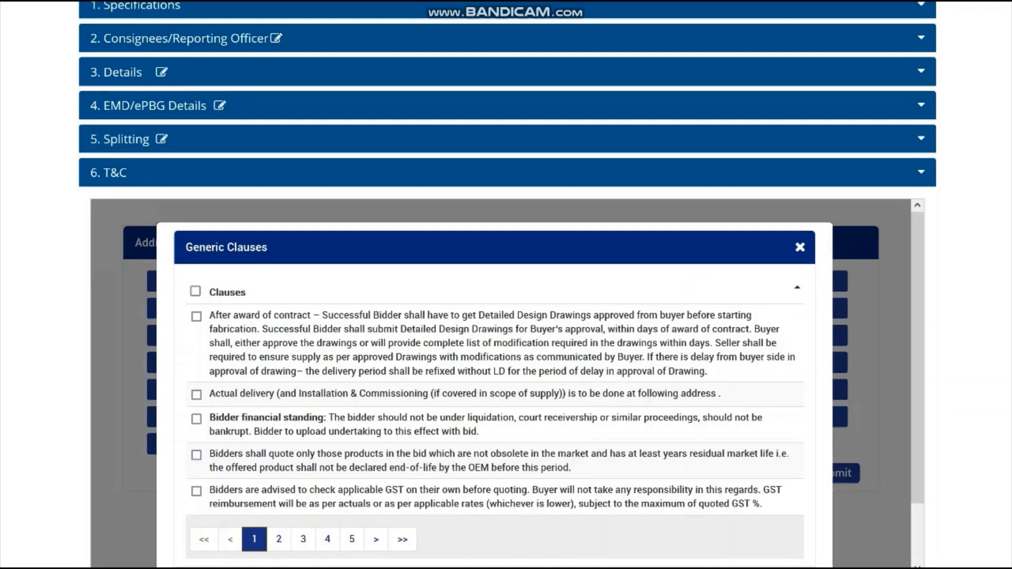
pyautogui.scroll(-2, 506, 237)
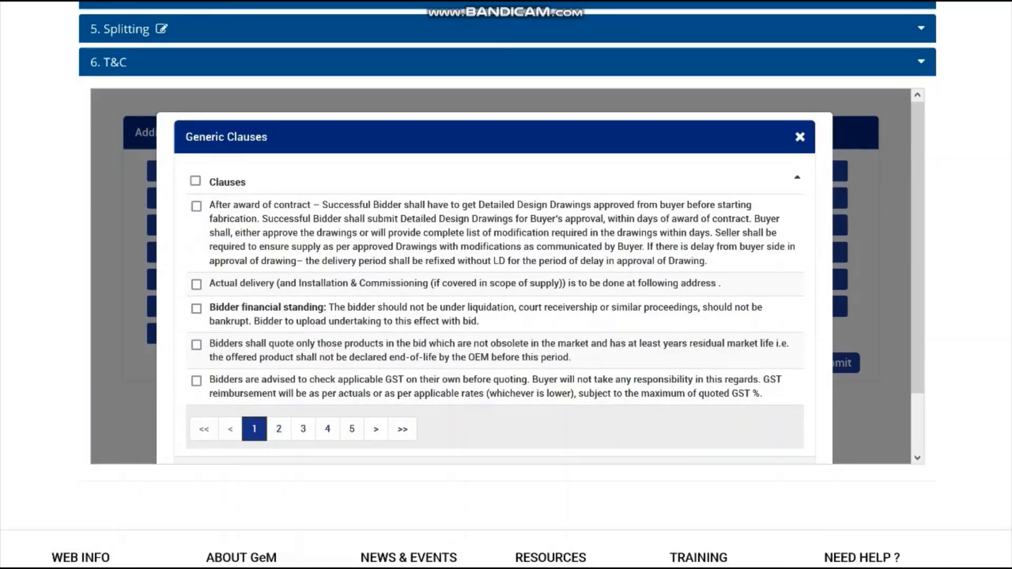
pyautogui.scroll(-1, 474, 232)
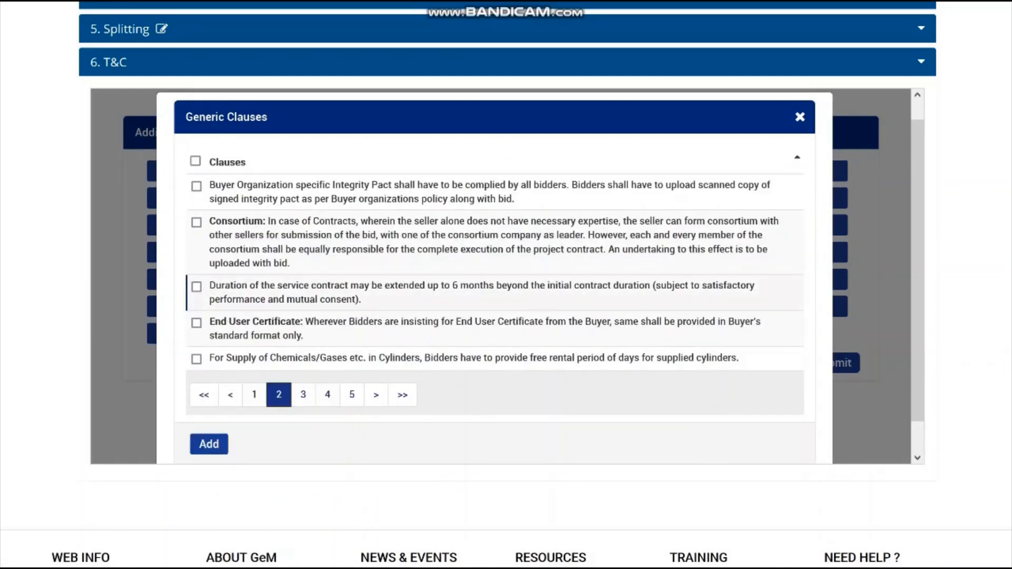
pyautogui.click(196, 287)
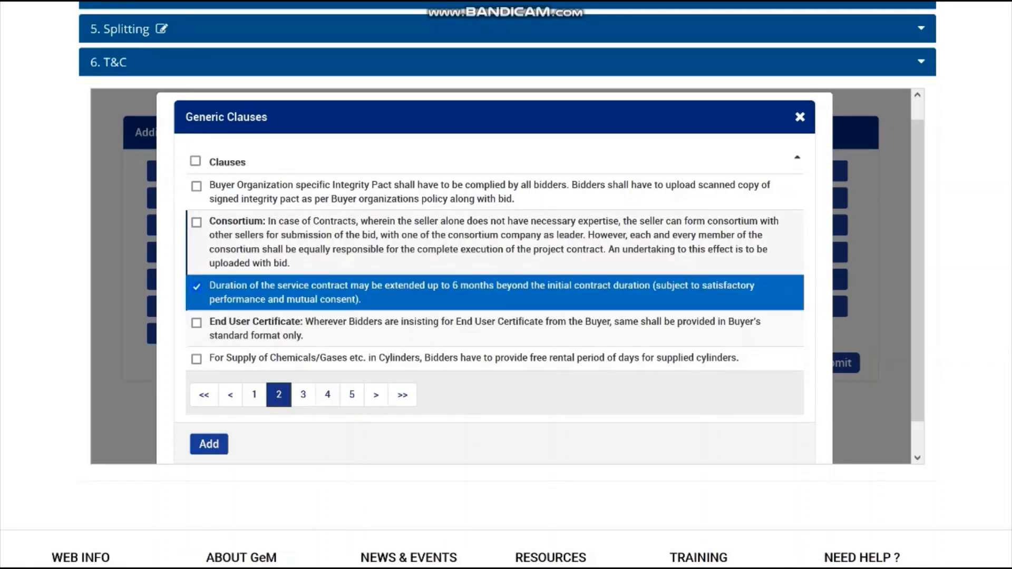
pyautogui.scroll(-1, 495, 258)
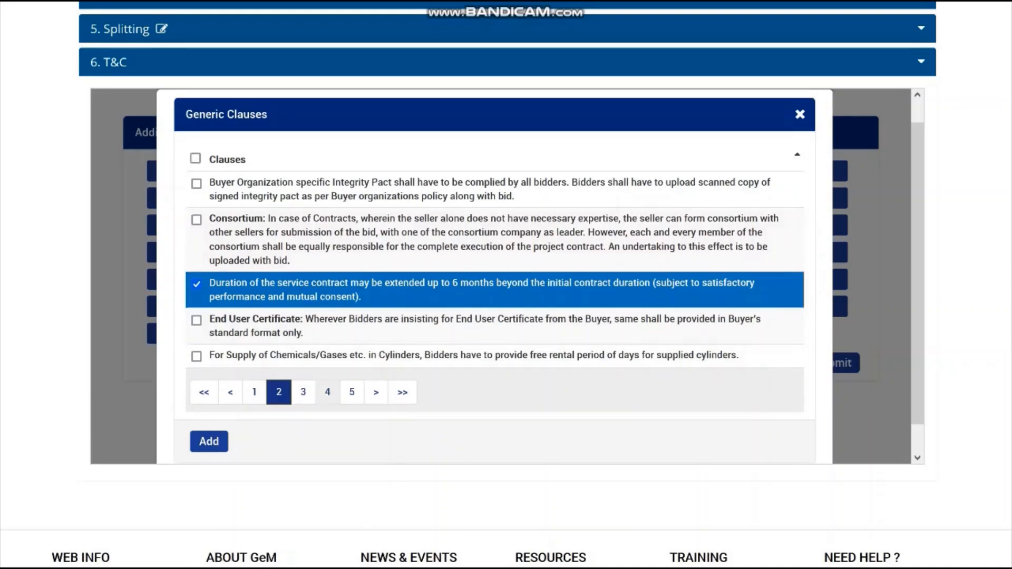
pyautogui.click(209, 441)
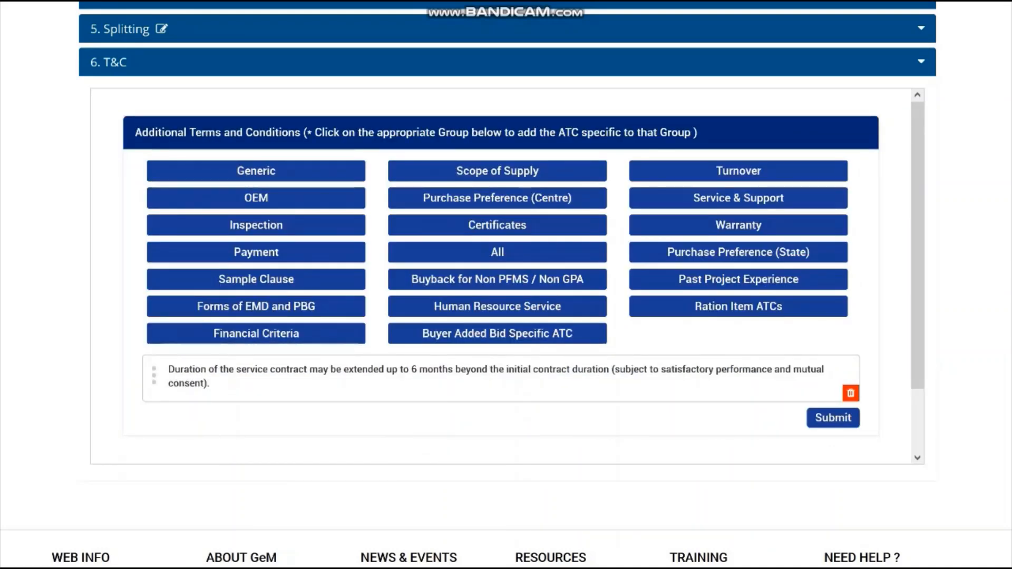
# Step: Add the Generic OPTION CLAUSE for 25% quantity variation to the bid terms
pyautogui.scroll(-2, 495, 345)
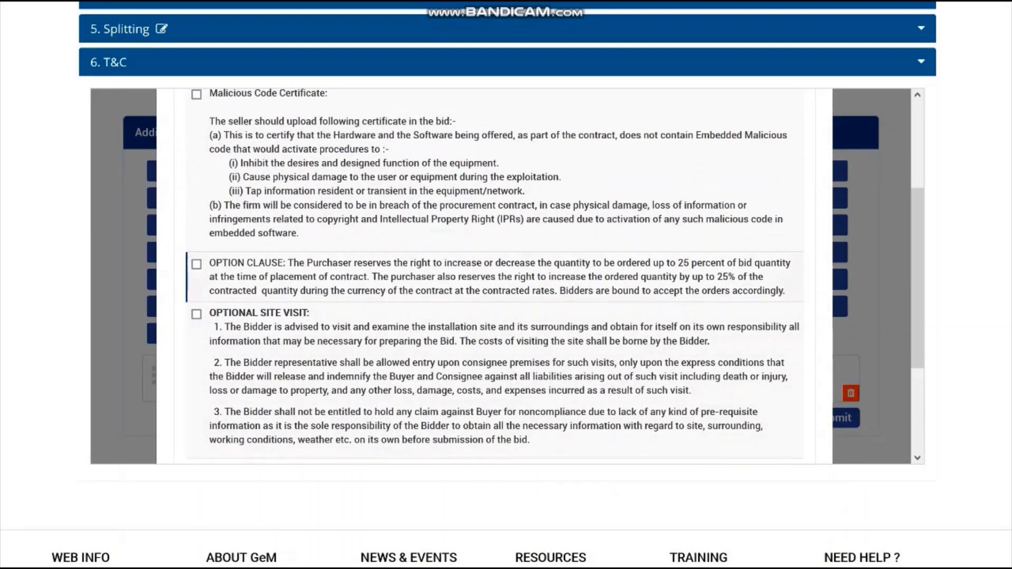
pyautogui.click(197, 264)
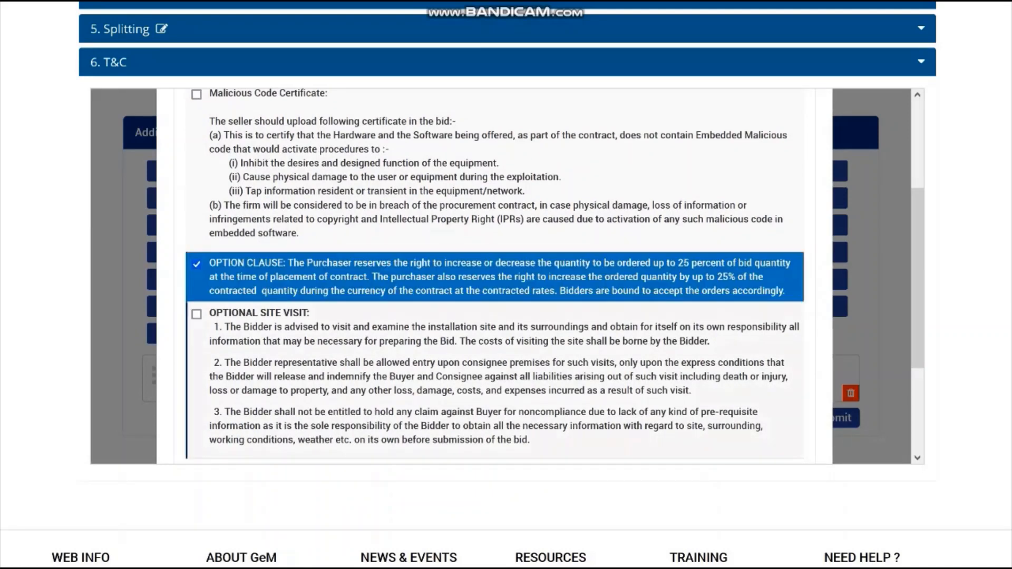
pyautogui.scroll(-3, 494, 274)
pyautogui.click(208, 423)
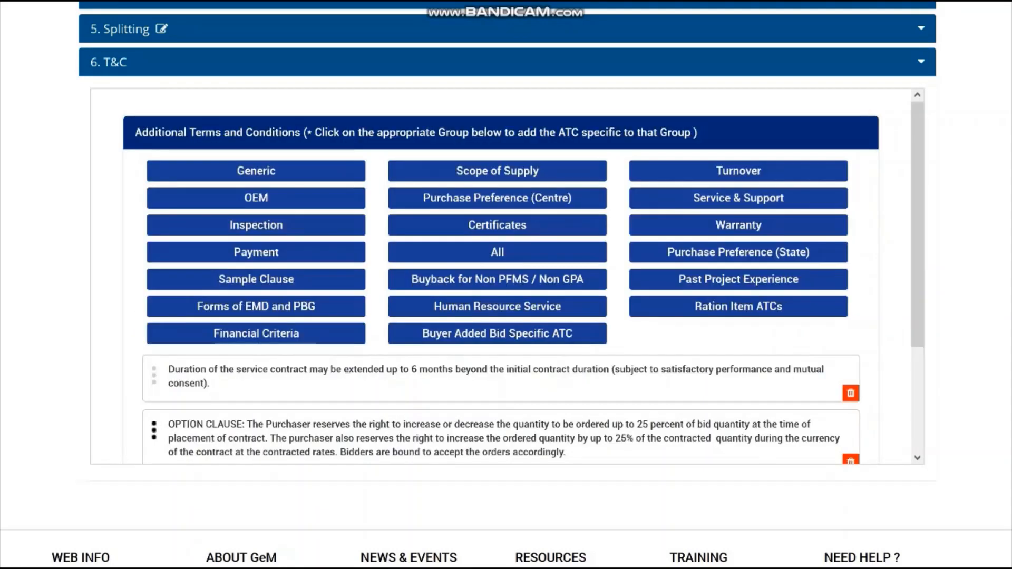
pyautogui.scroll(1, 497, 264)
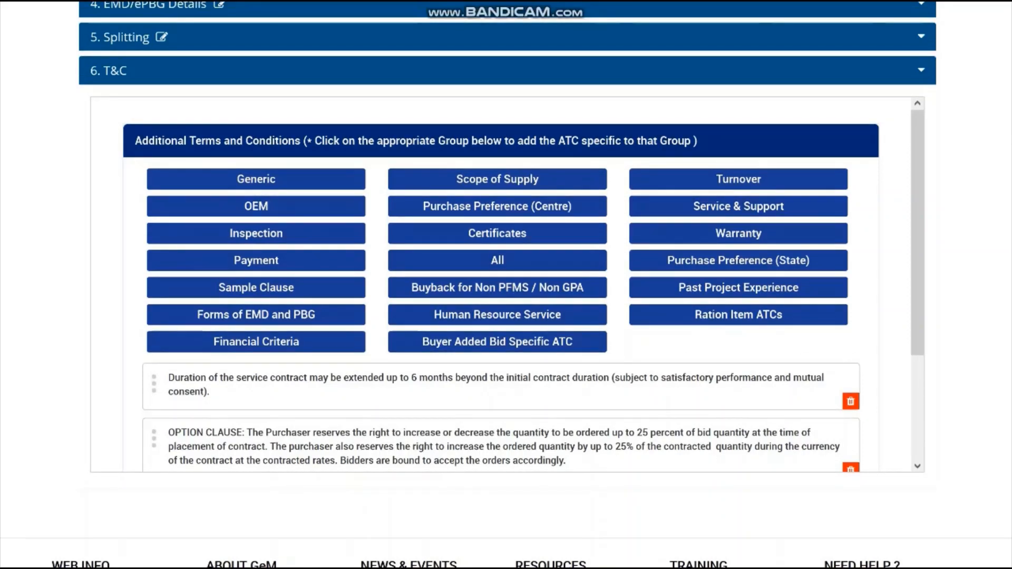
pyautogui.scroll(-1, 497, 262)
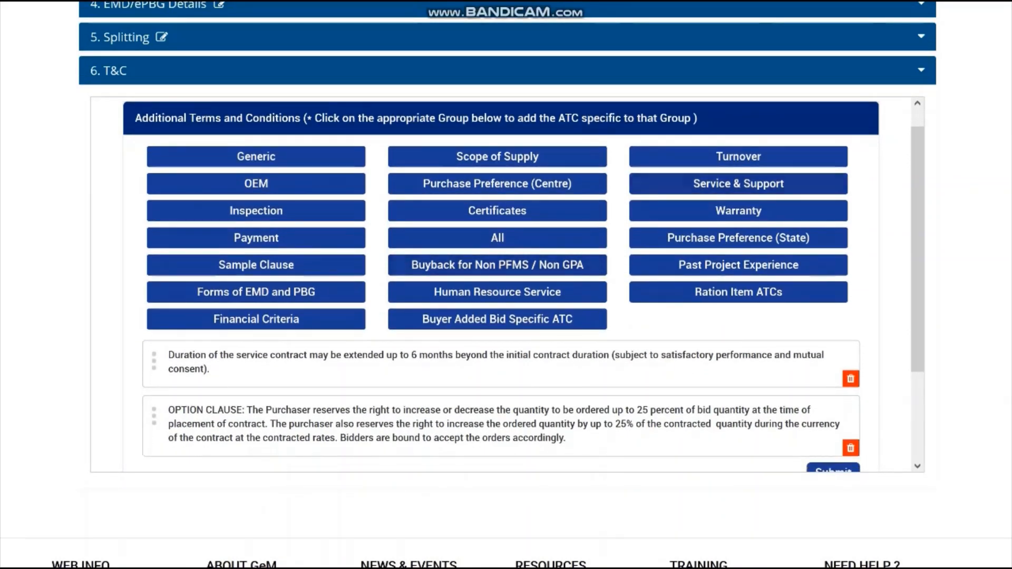
# Step: Add the Service & Support clauses for an office in the consignee's state and a dedicated toll-free number
pyautogui.click(737, 183)
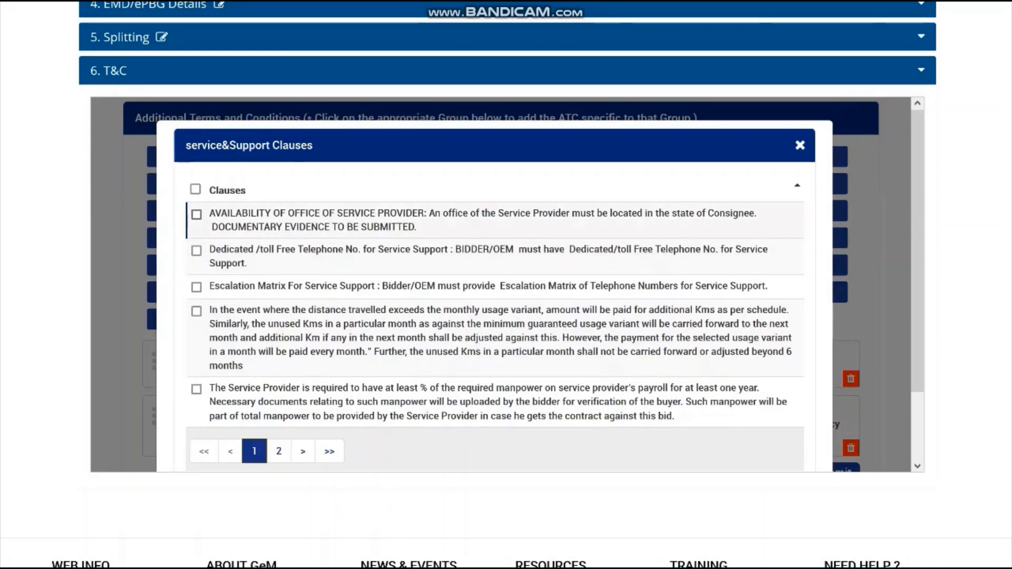
pyautogui.click(197, 214)
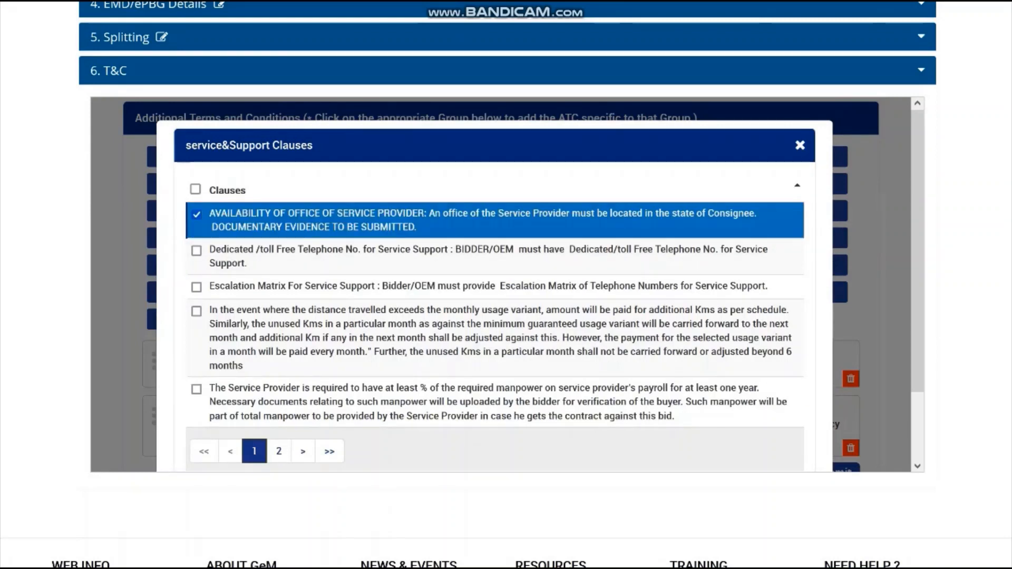
pyautogui.scroll(-2, 469, 295)
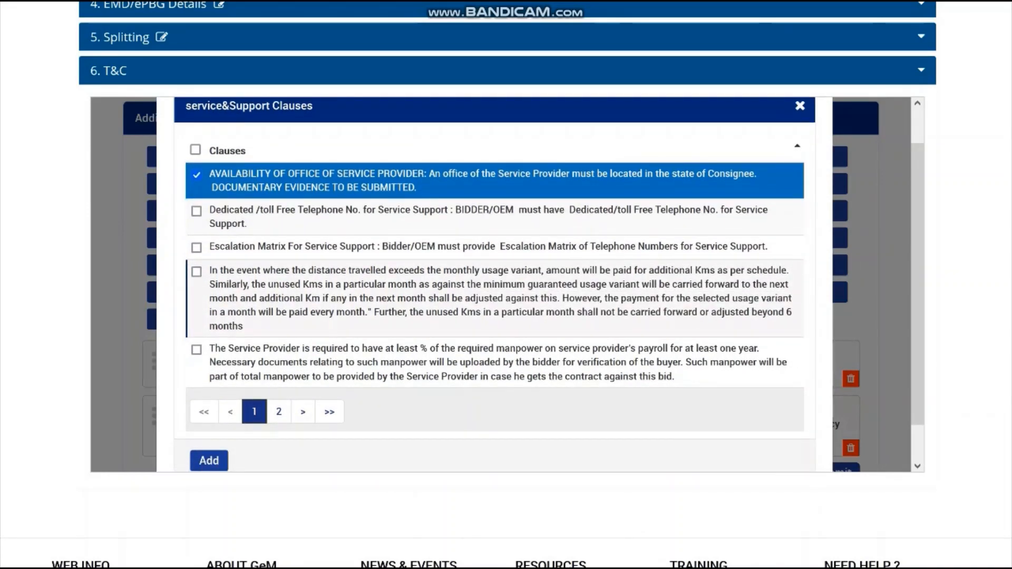
pyautogui.scroll(-1, 469, 295)
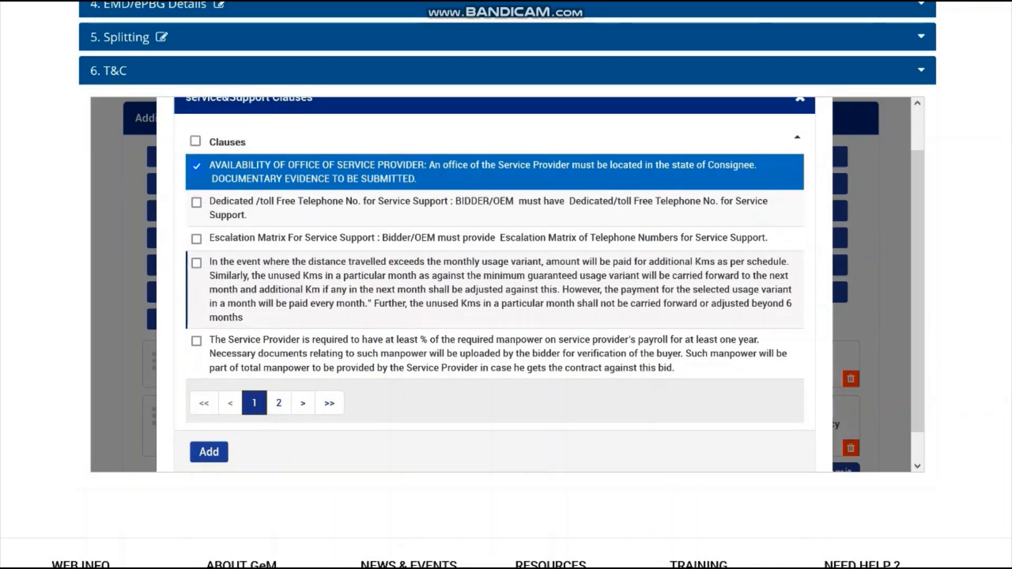
pyautogui.scroll(-1, 469, 295)
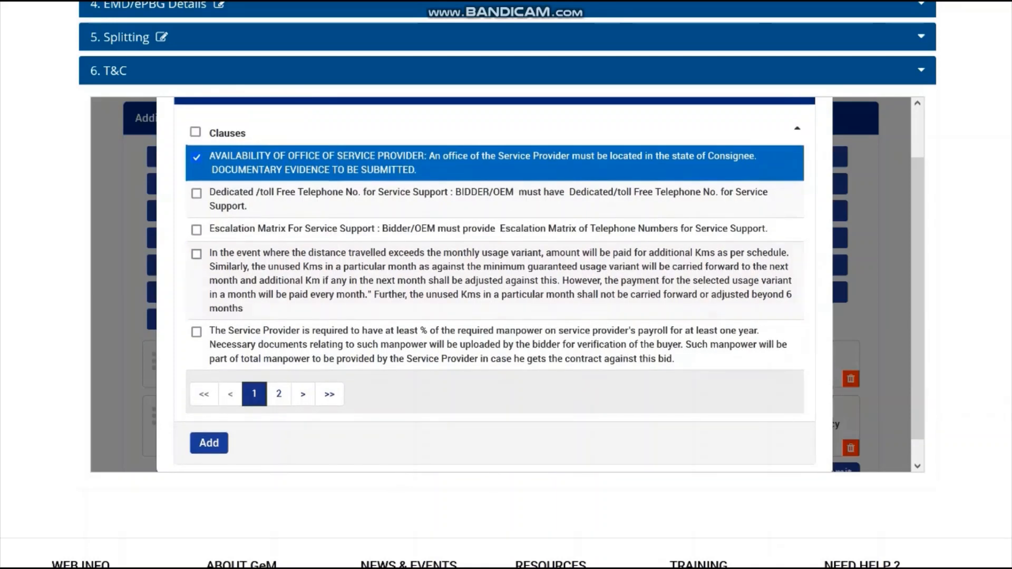
pyautogui.click(196, 193)
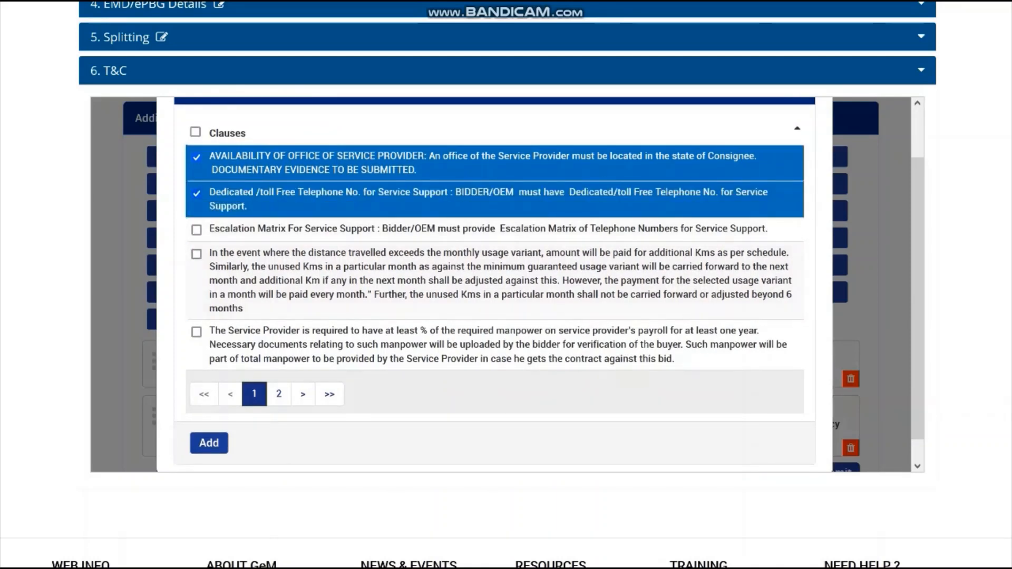
pyautogui.click(208, 442)
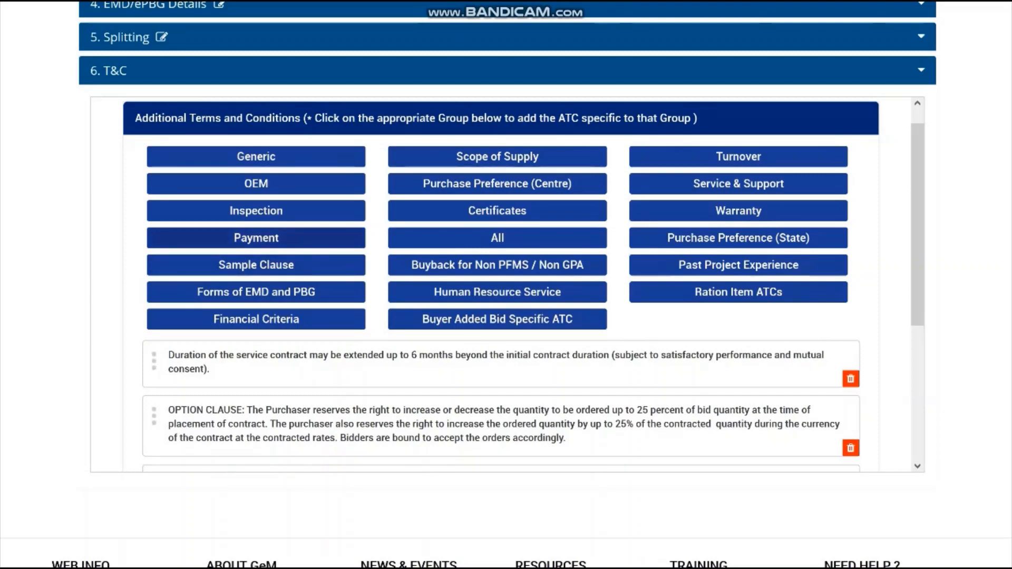
# Step: Add the PAYMENT OF SALARIES AND WAGES clause from the Payment group to the bid terms
pyautogui.click(256, 237)
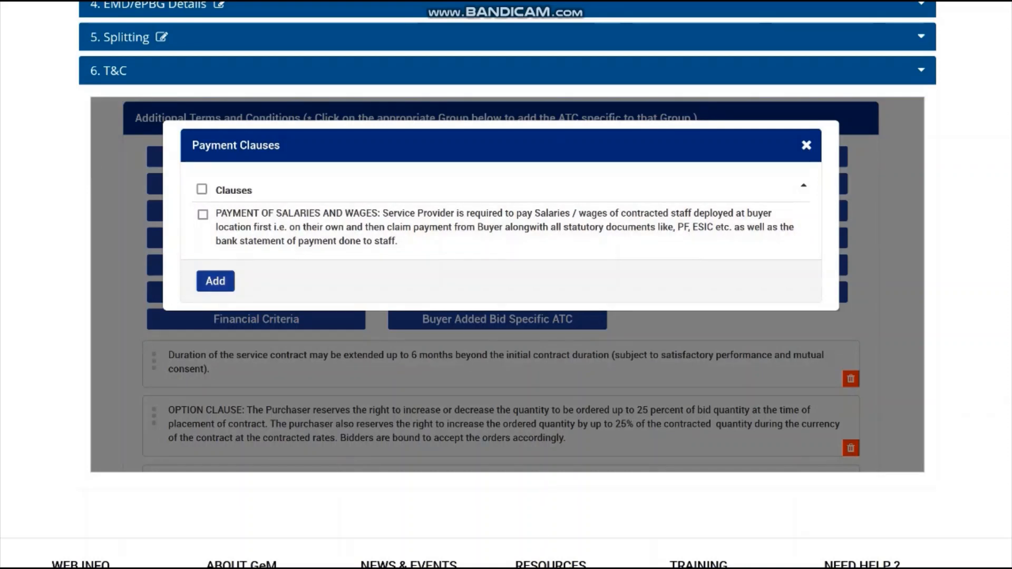
pyautogui.click(203, 214)
pyautogui.click(215, 281)
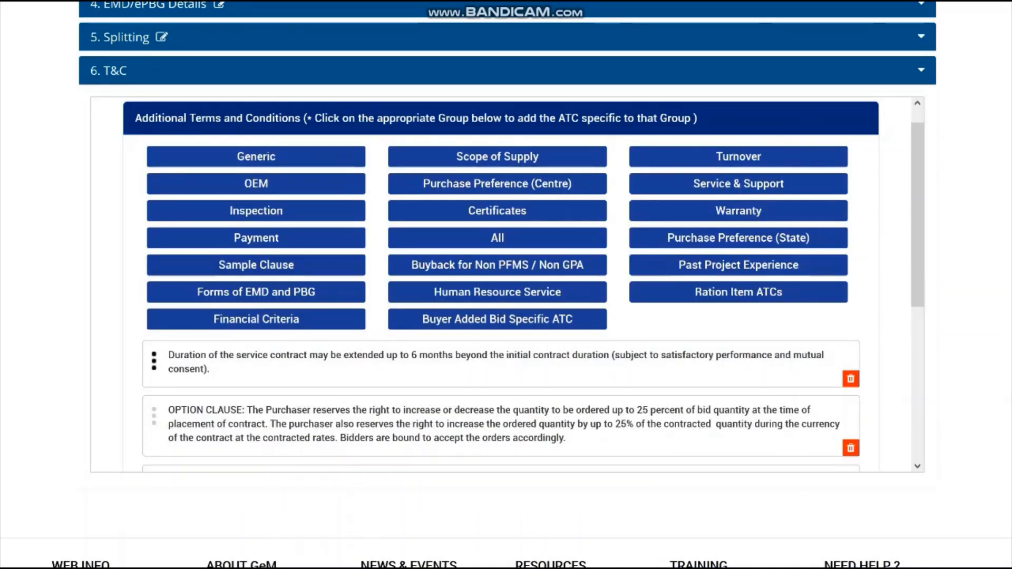
pyautogui.scroll(-1, 474, 353)
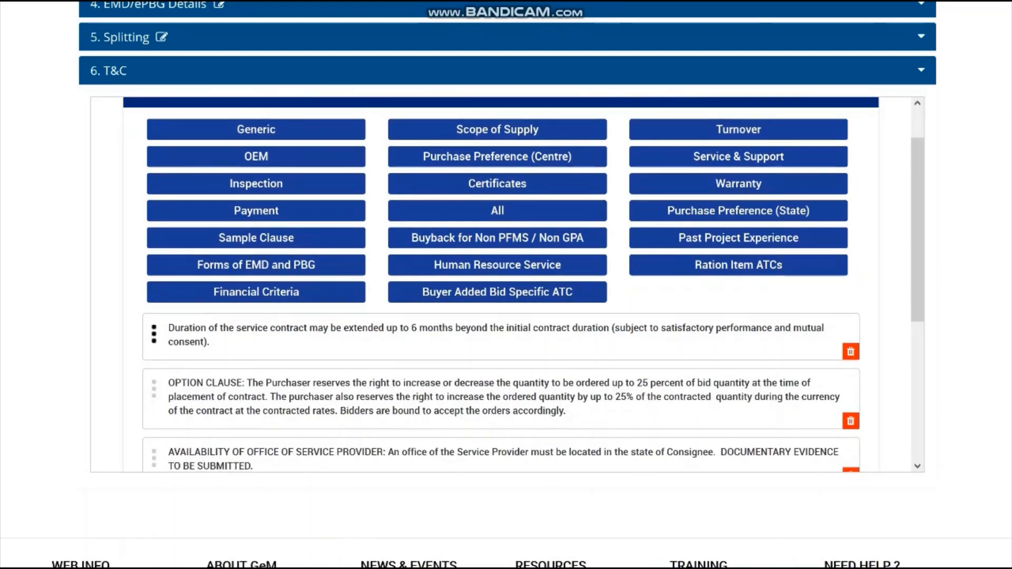
pyautogui.scroll(-1, 501, 285)
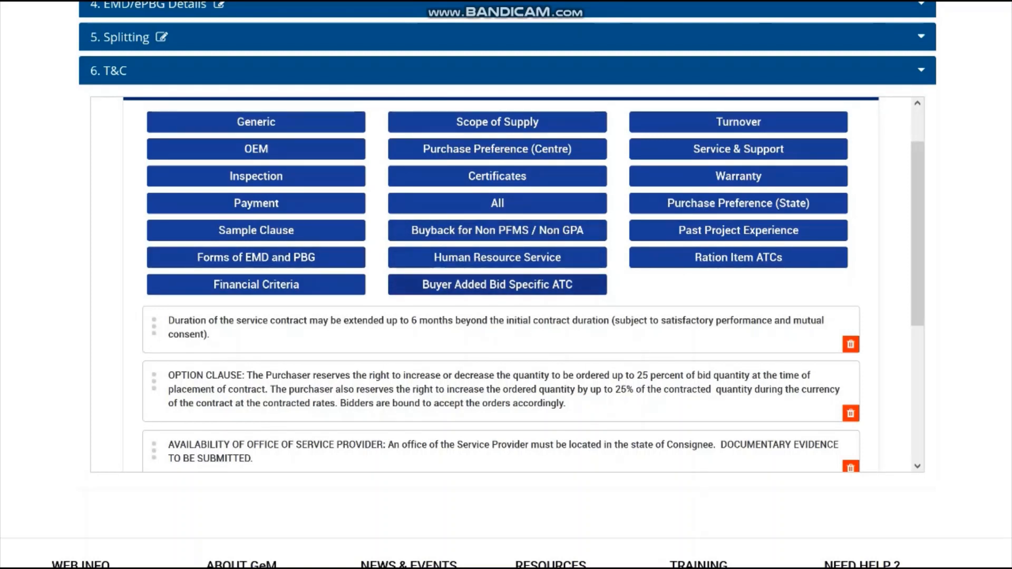
# Step: Add a 'Buyer Added text based ATC clauses' entry from Buyer Added Bid Specific ATC
pyautogui.click(497, 284)
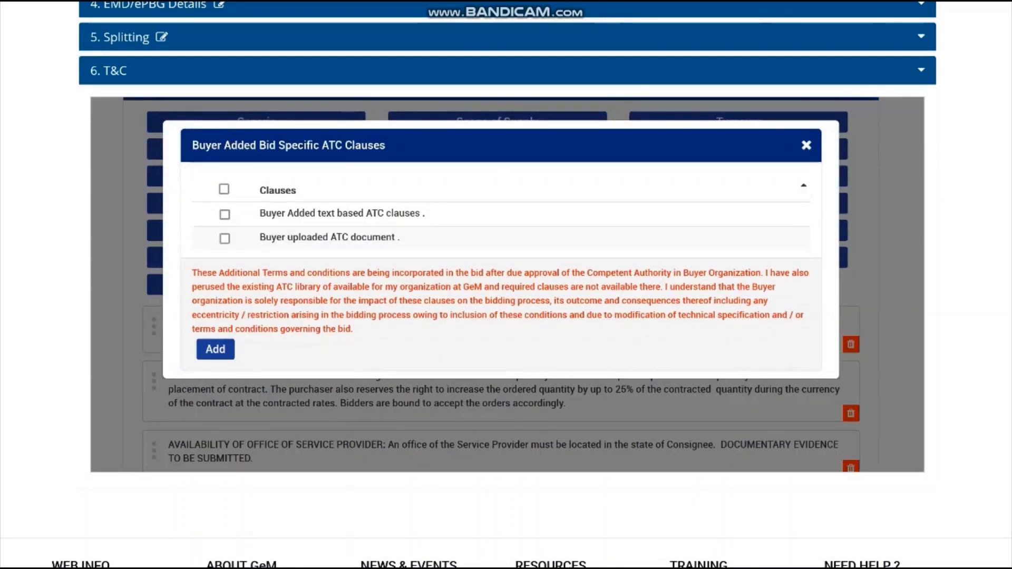
pyautogui.scroll(-1, 497, 284)
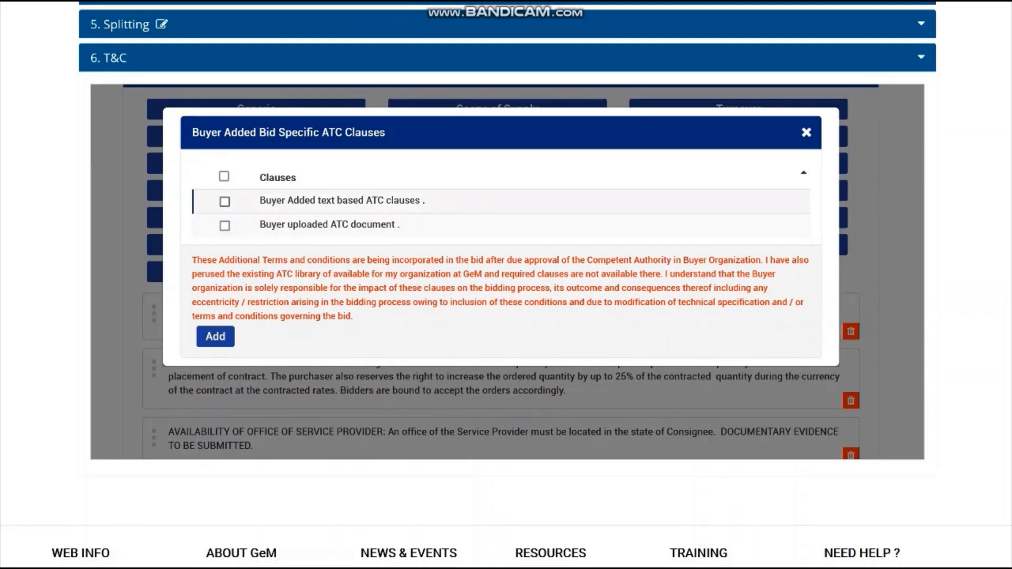
pyautogui.click(224, 201)
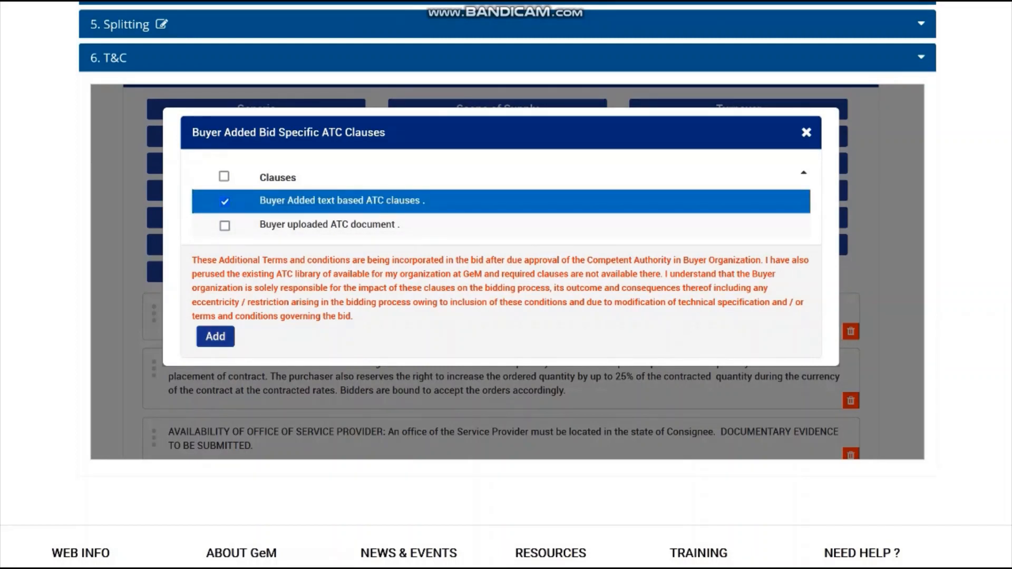
pyautogui.click(215, 337)
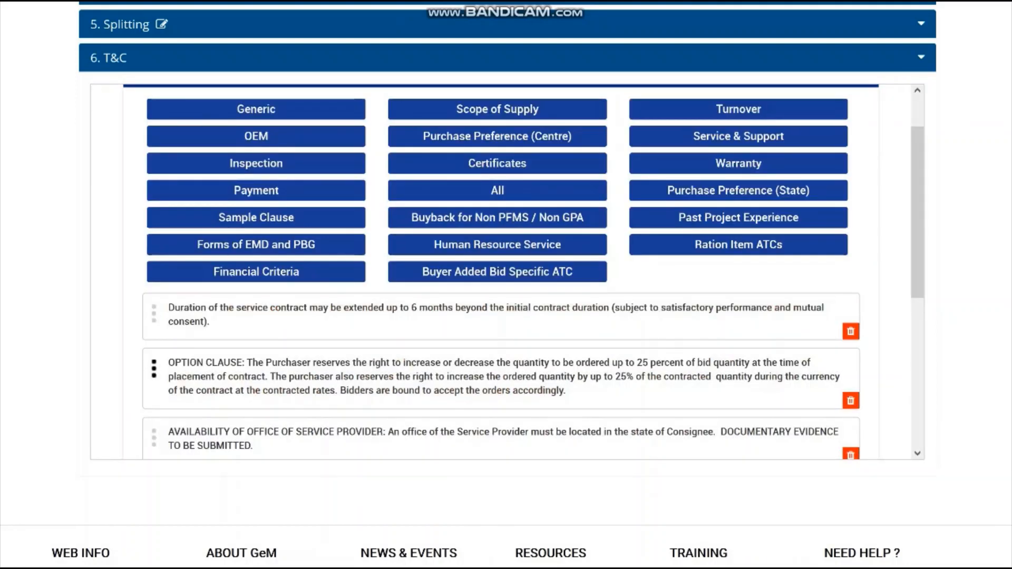
pyautogui.scroll(-2, 506, 348)
pyautogui.scroll(-2, 506, 343)
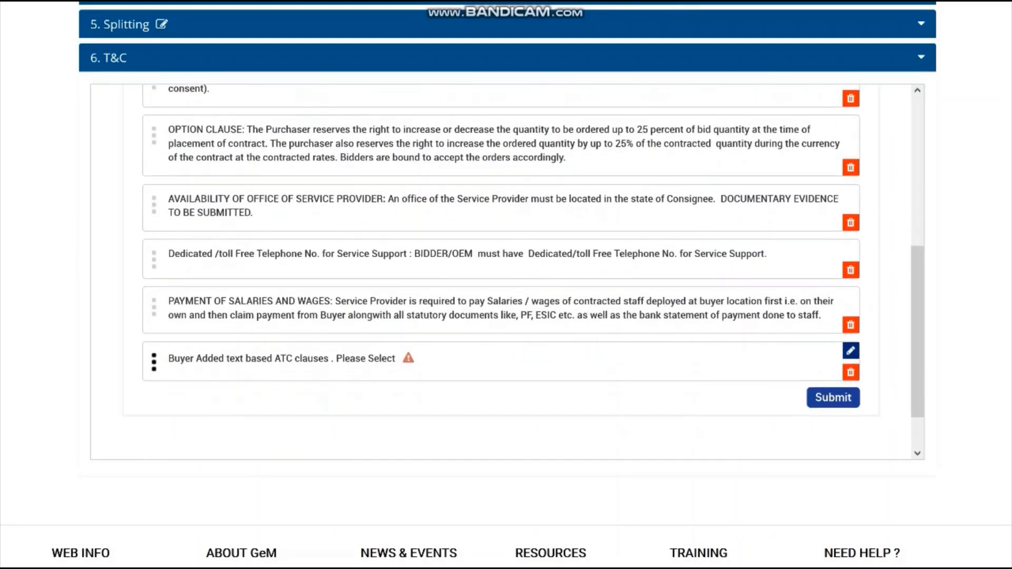
# Step: Word the buyer-added clause so the driver calls 30 minutes before the guest's arrival, and save it
pyautogui.click(850, 350)
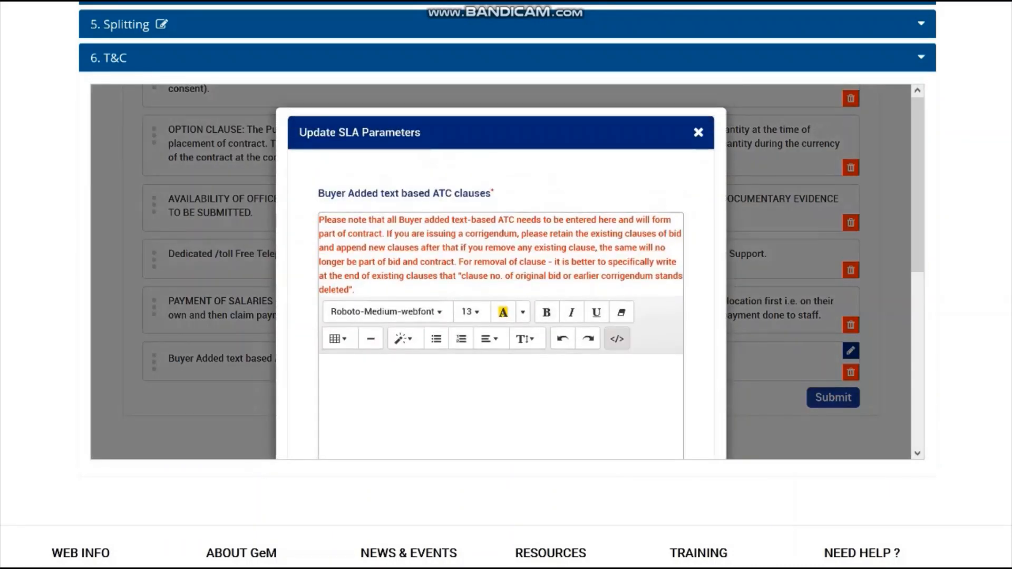
pyautogui.click(326, 375)
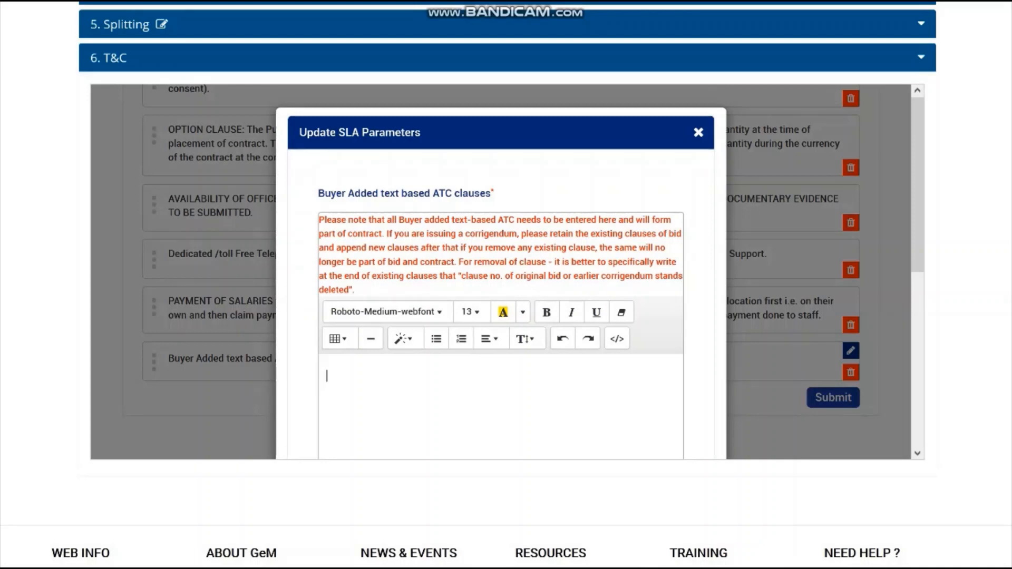
pyautogui.write('Driver shall call at least 30 minutes before arrival of guest and give his details.')
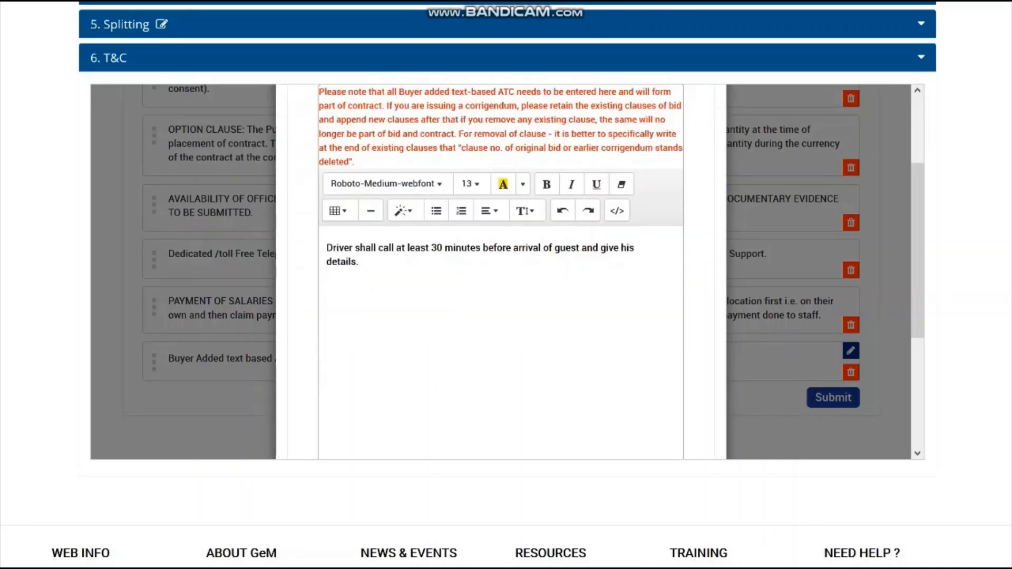
pyautogui.scroll(-3, 501, 274)
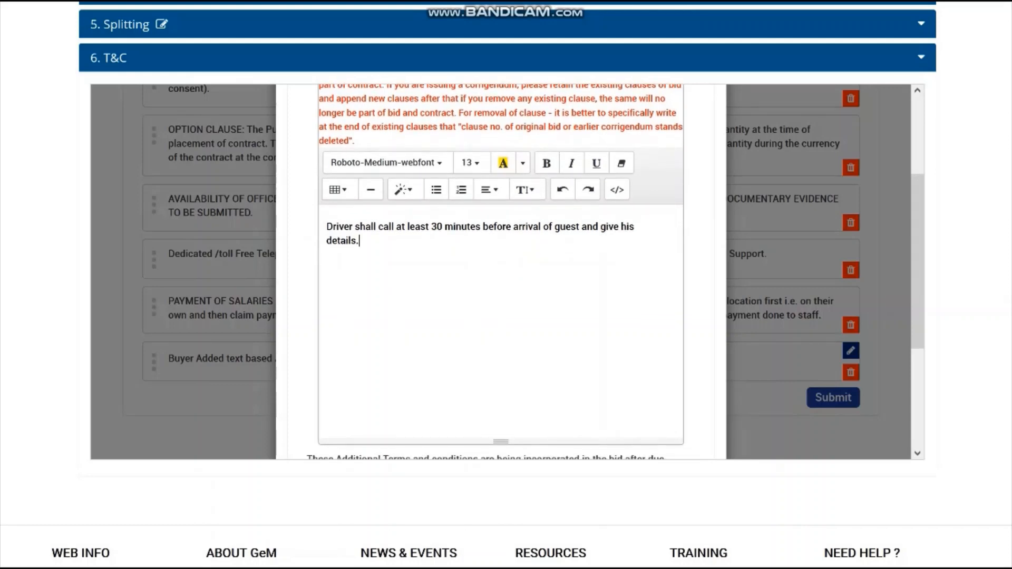
pyautogui.scroll(-2, 500, 264)
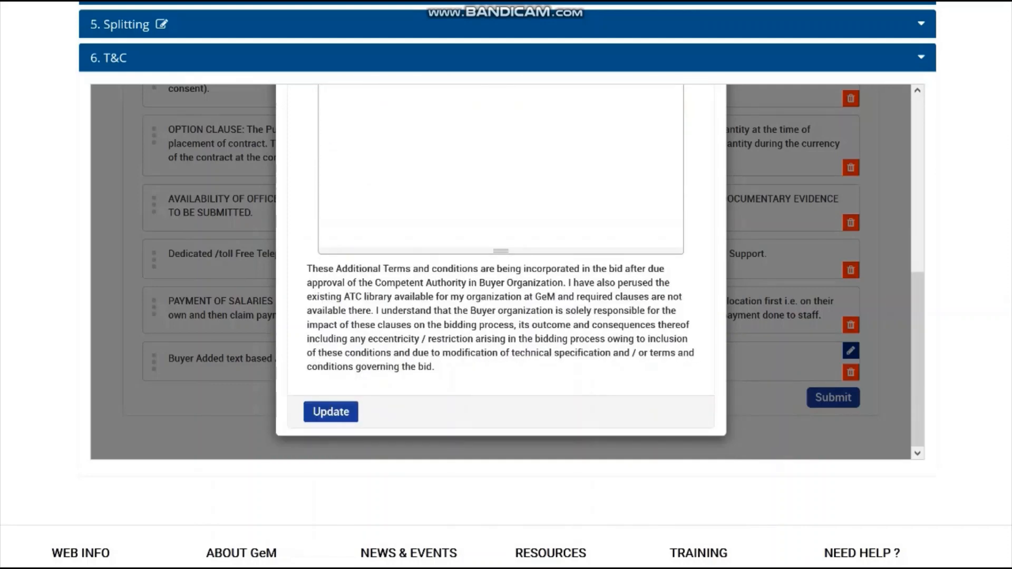
pyautogui.click(332, 412)
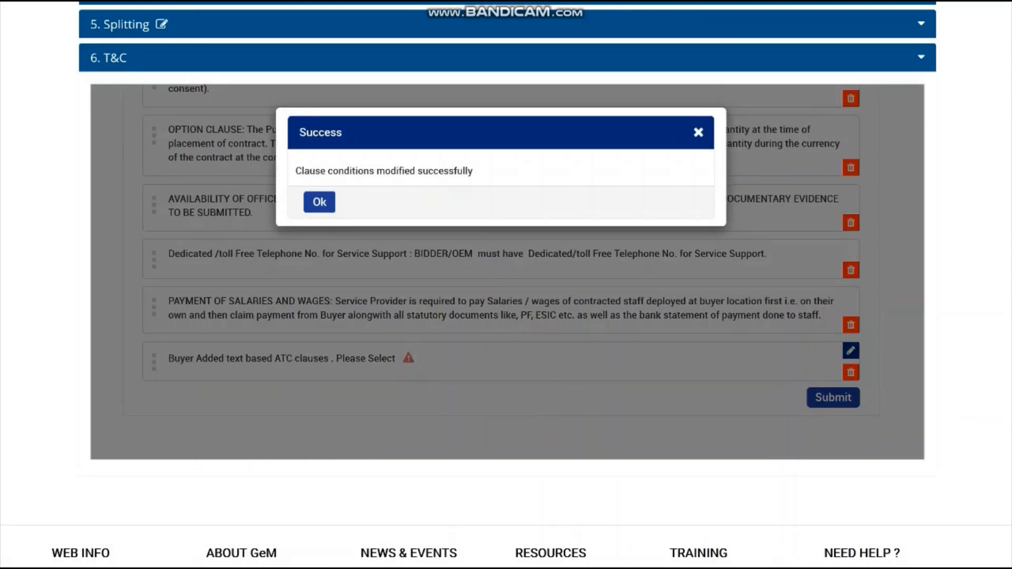
pyautogui.click(320, 201)
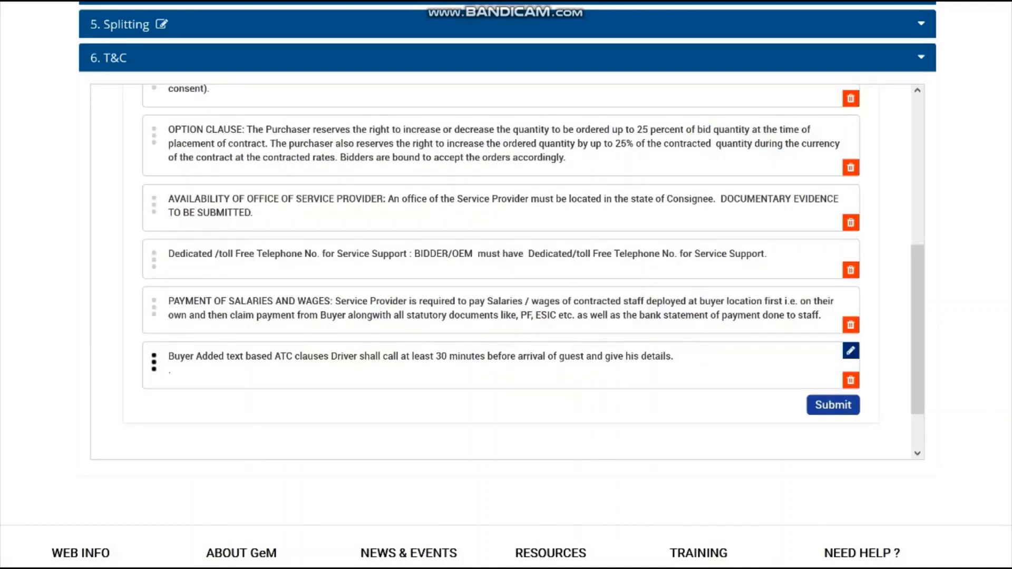
# Step: Submit the terms and agree to GeM's Terms & Conditions at the Verify OTP/eSign & Publish stage
pyautogui.click(833, 404)
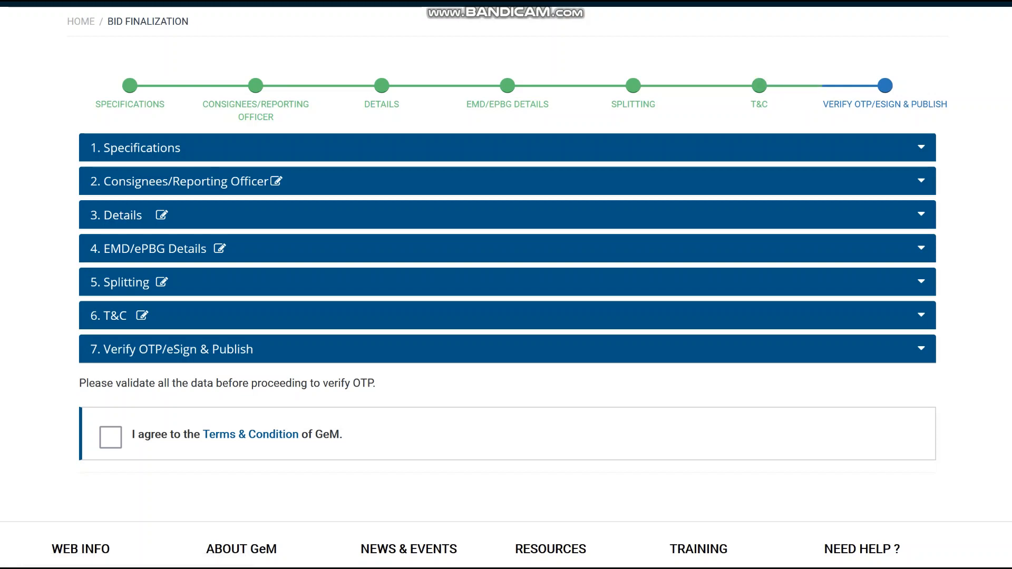
pyautogui.click(111, 437)
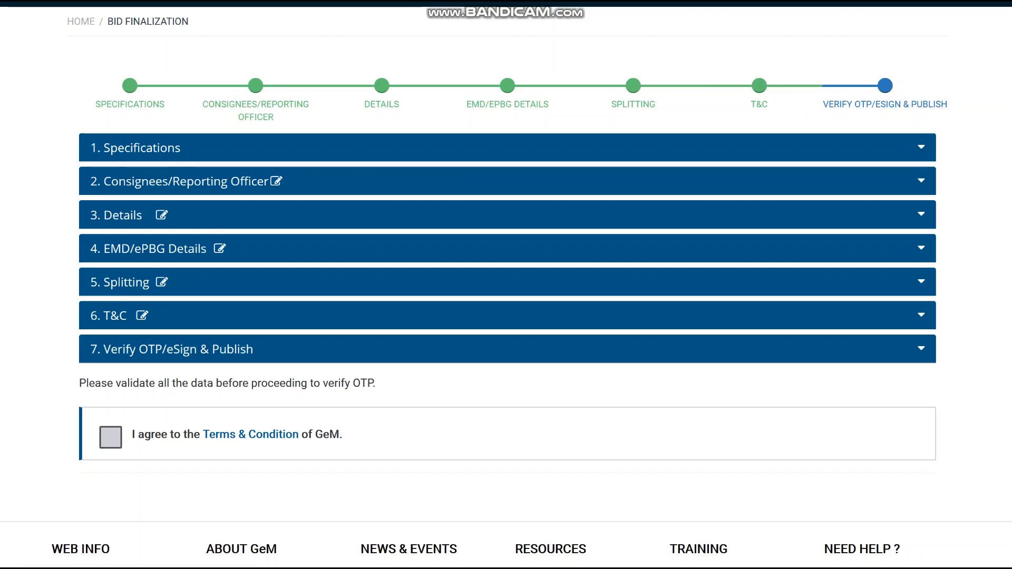
pyautogui.scroll(-1, 506, 285)
pyautogui.scroll(-4, 801, 342)
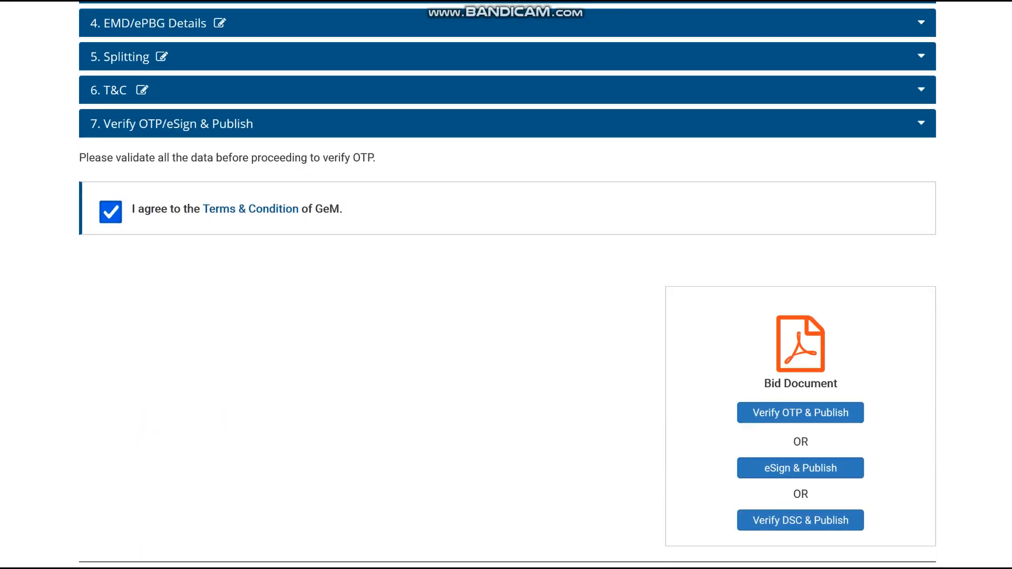
# Step: Open the Bid Document PDF link, cancel the download prompt, and request the mobile OTP
pyautogui.click(800, 344)
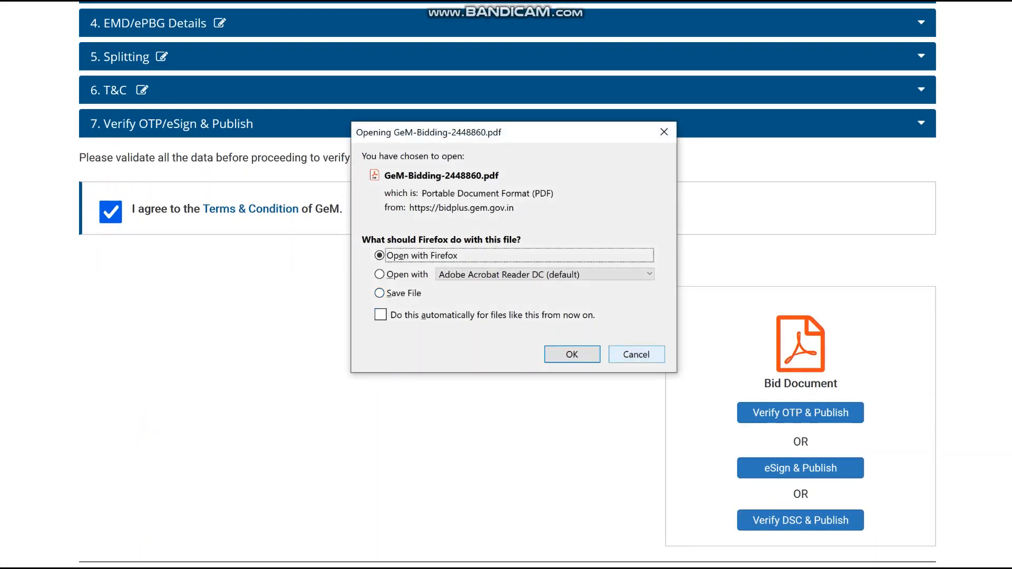
pyautogui.click(636, 354)
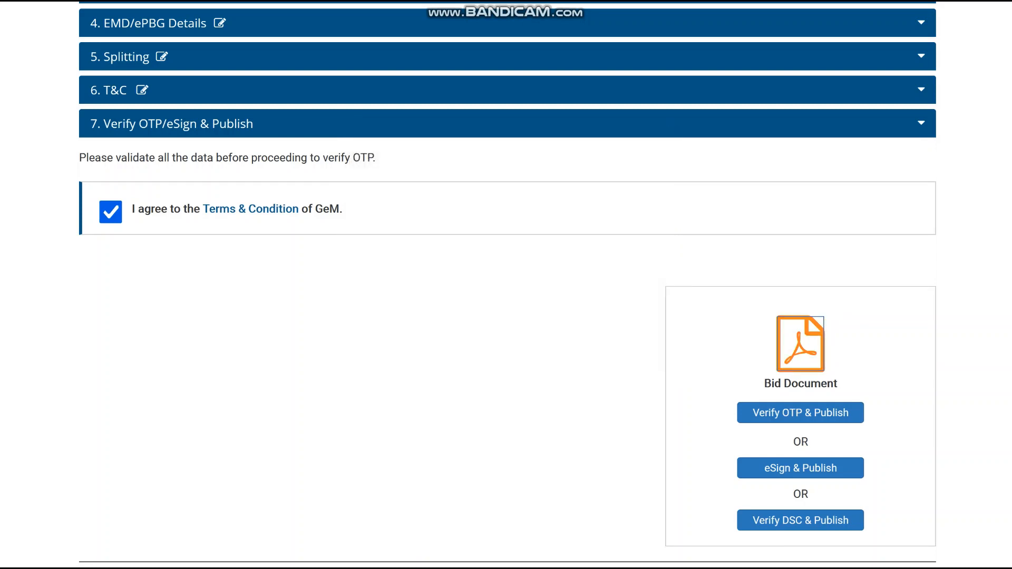
pyautogui.click(800, 413)
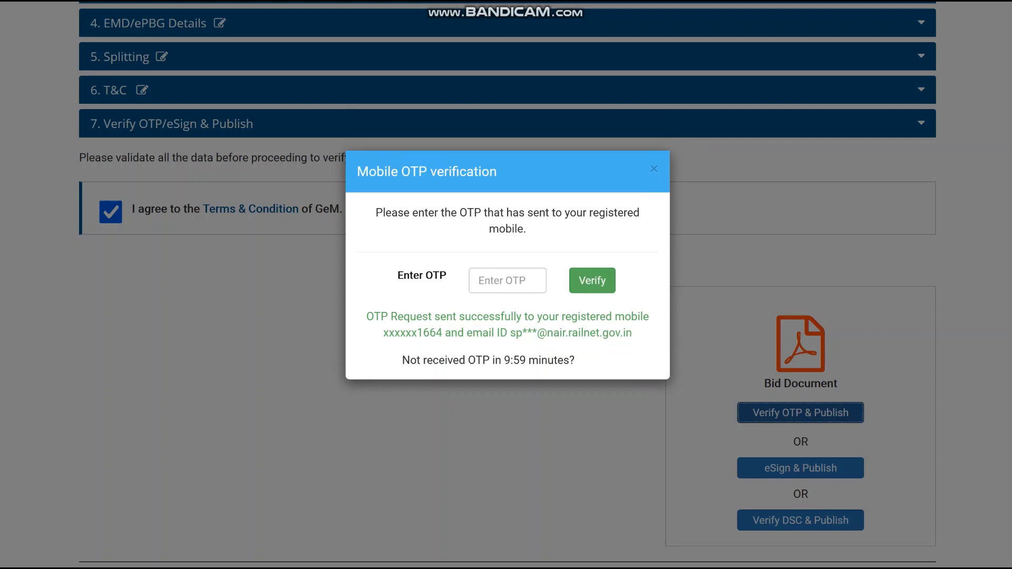
# Step: Enter the received mobile OTP and verify it to publish the cab hiring bid
pyautogui.click(508, 280)
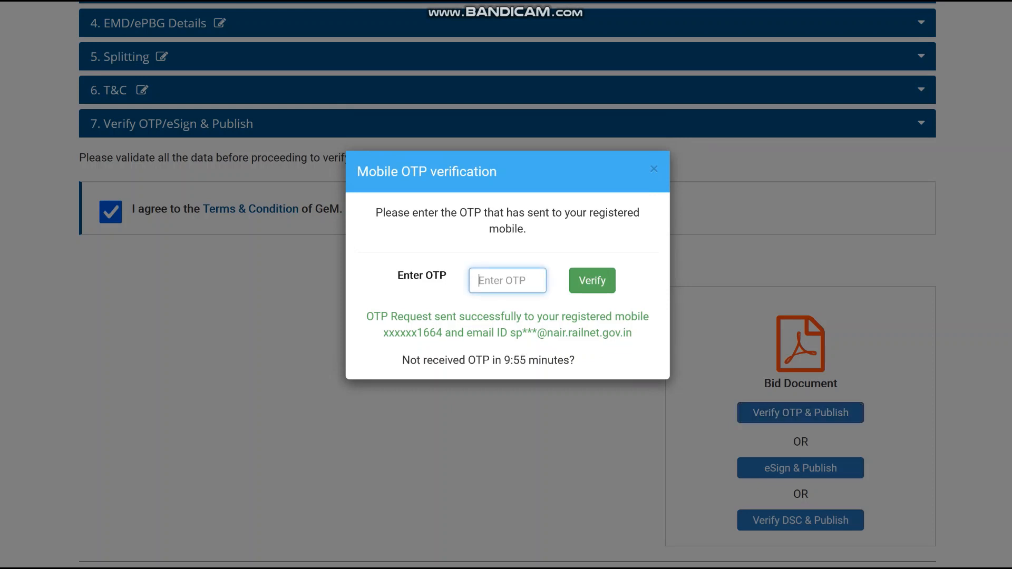
pyautogui.click(593, 280)
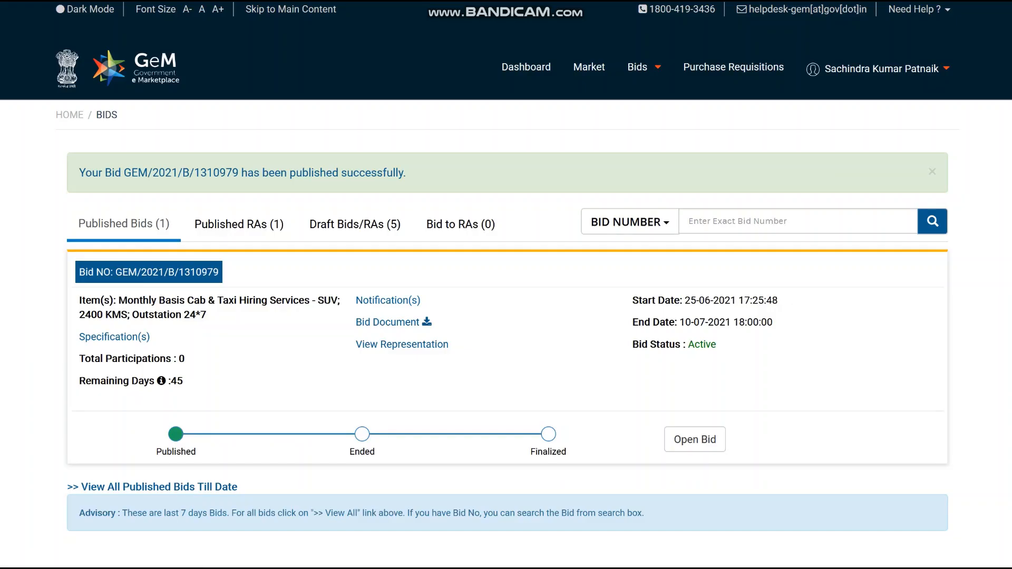
pyautogui.scroll(-1, 506, 284)
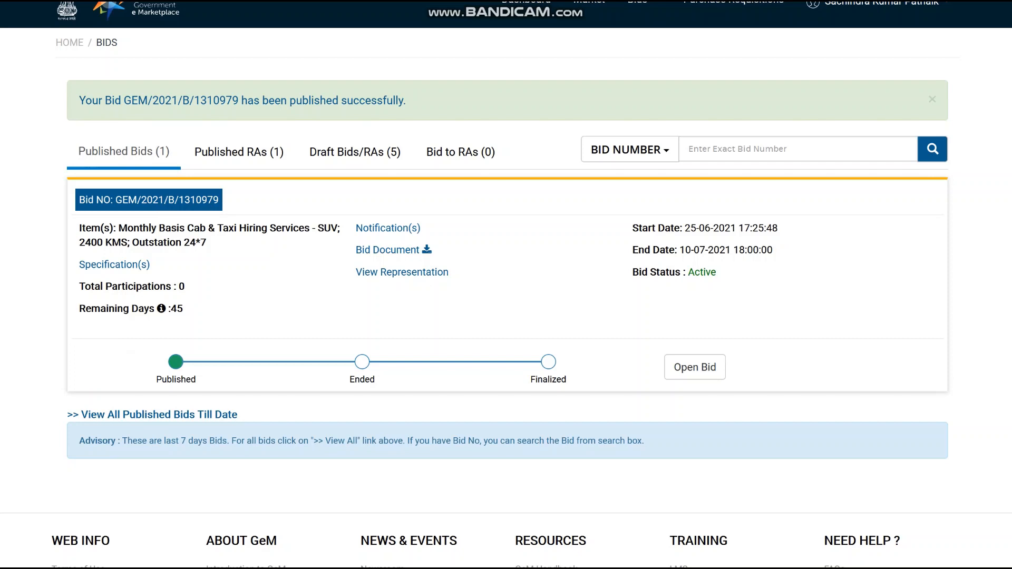
pyautogui.scroll(-1, 506, 284)
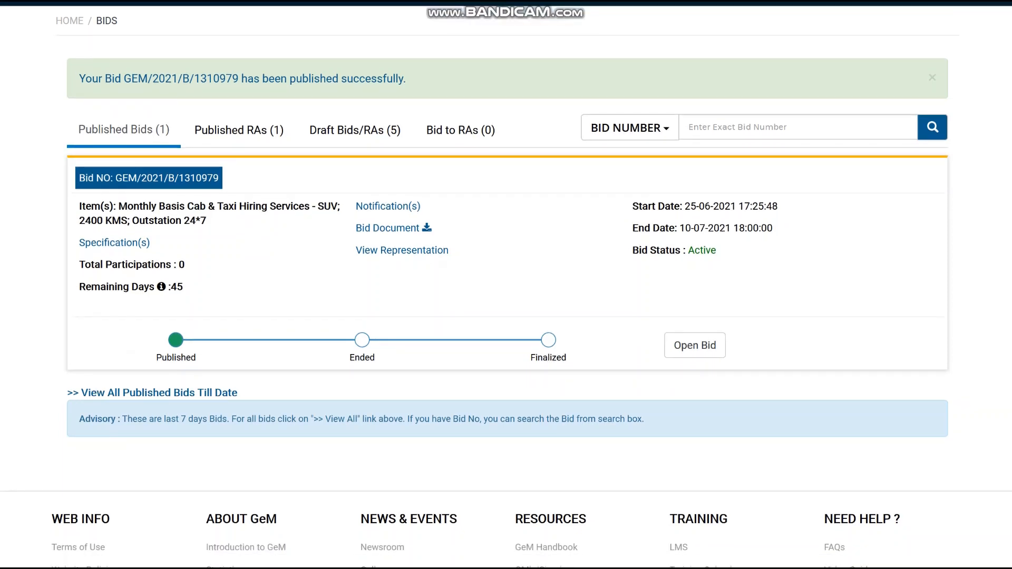
pyautogui.scroll(1, 355, 224)
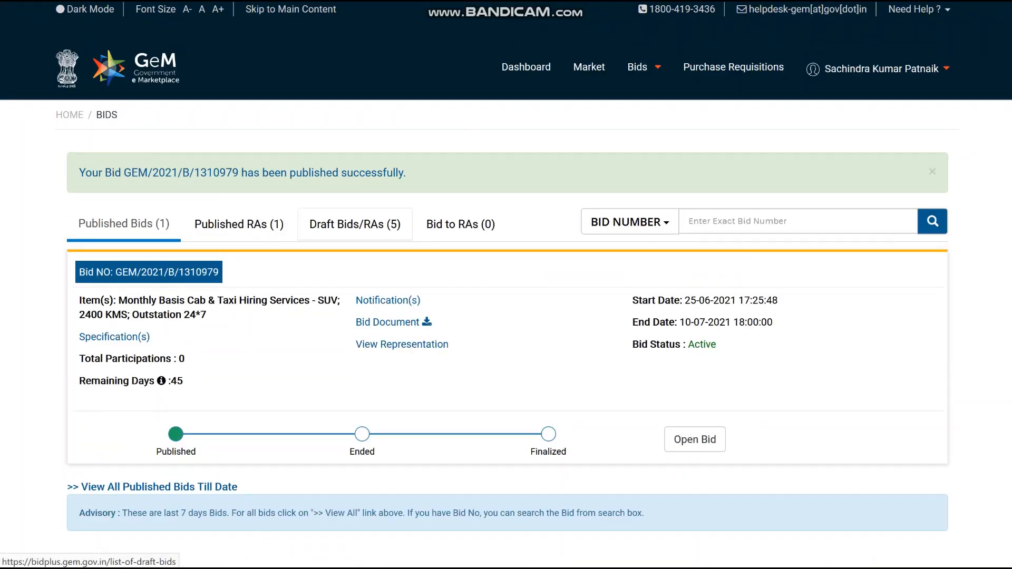
pyautogui.scroll(-1, 369, 225)
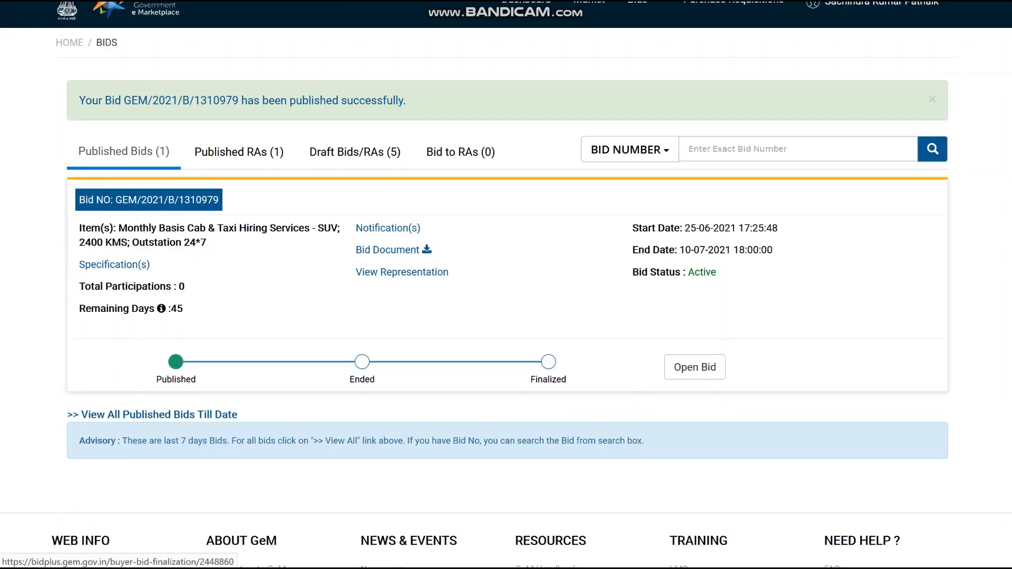
# Step: Open the published bid's details to review its Active status, 2-year contract and 10-07-2021 end date
pyautogui.click(167, 200)
pyautogui.scroll(-4, 506, 284)
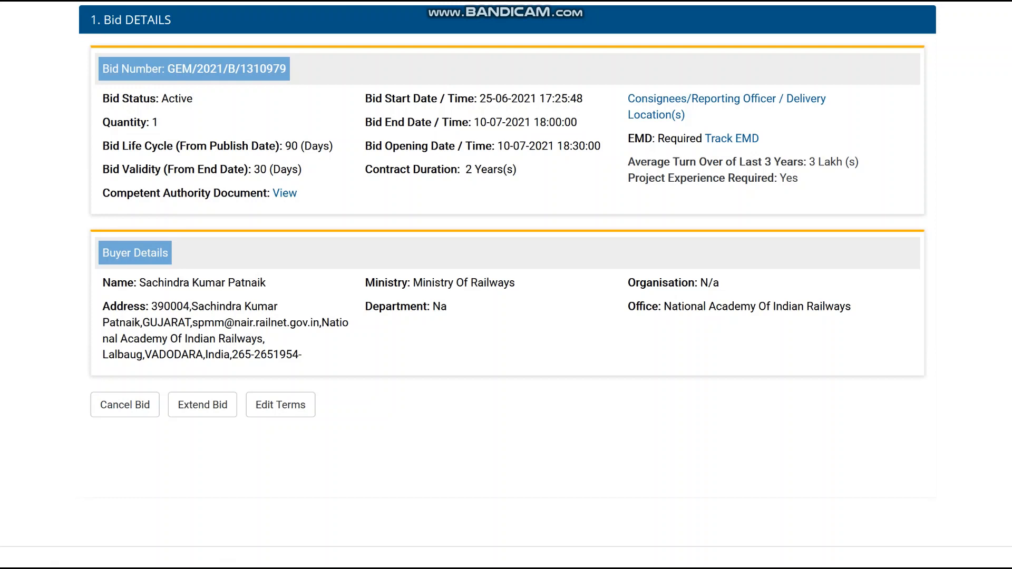
pyautogui.scroll(1, 506, 284)
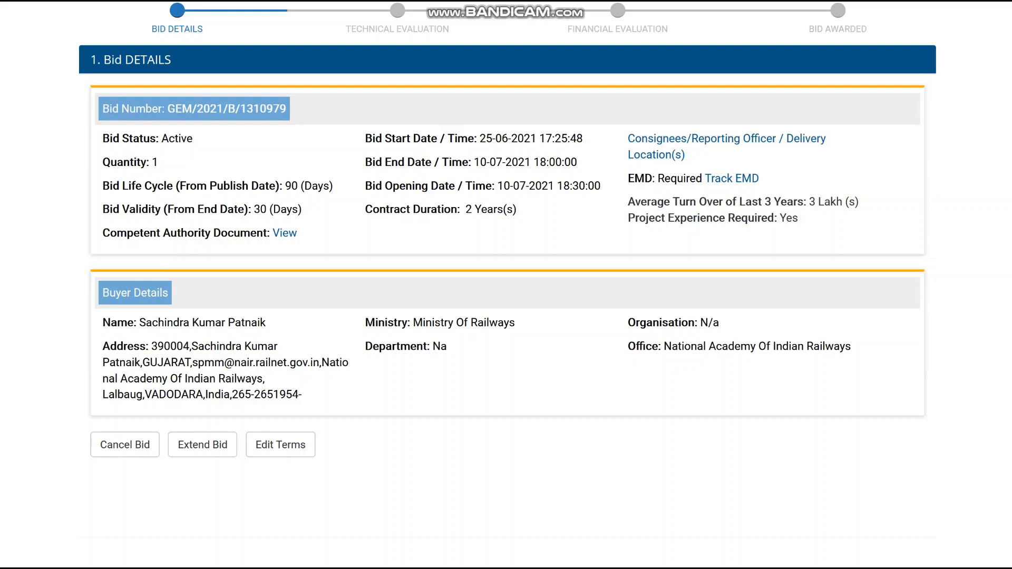